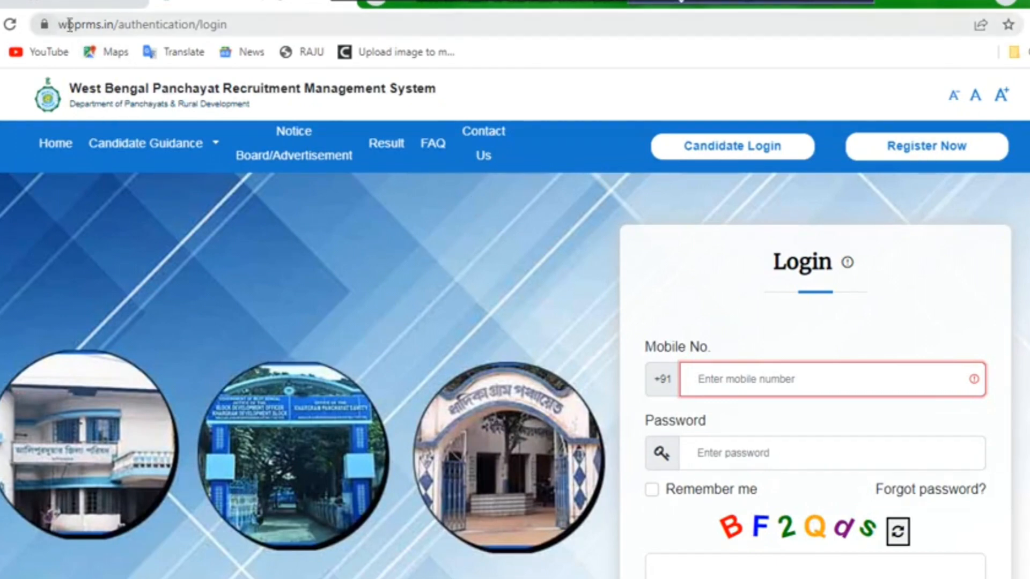
Open the WBPRMS new-candidate signup form via the Register Now link on the login page.
left_click(234, 24)
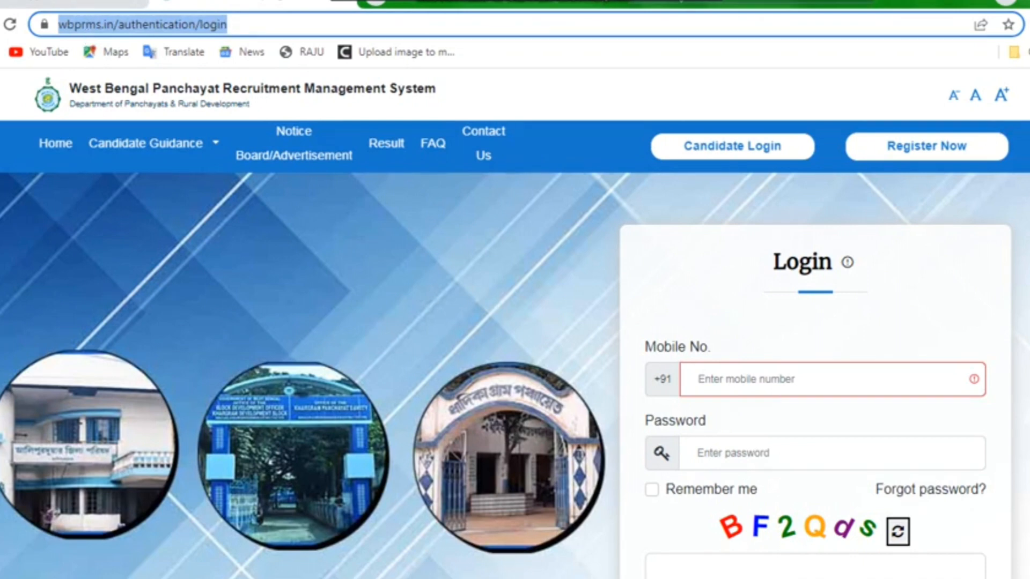
left_click(605, 2)
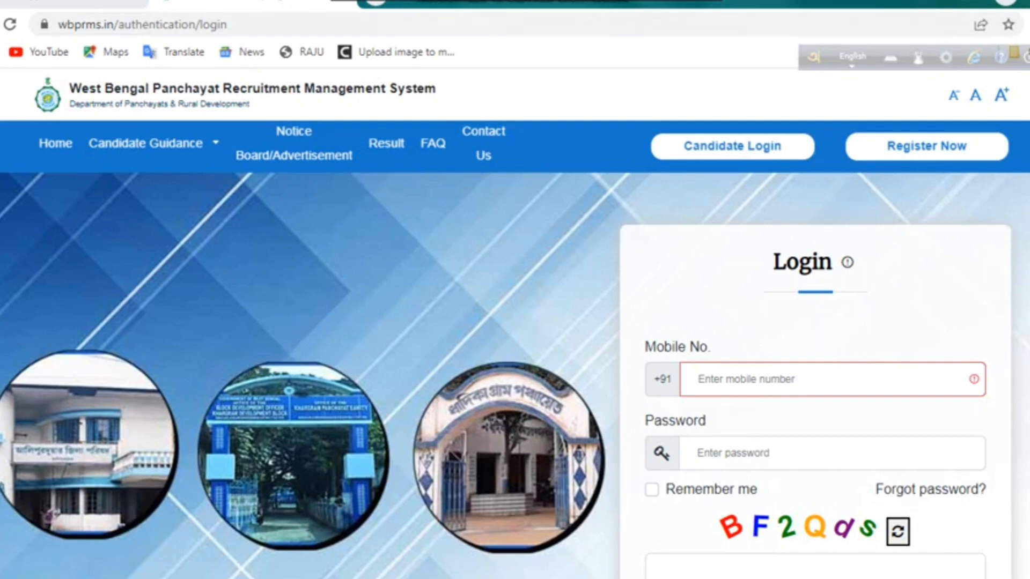
mouse_move(835, 115)
left_mouse_down()
mouse_move(977, 179)
mouse_move(1024, 183)
left_mouse_up()
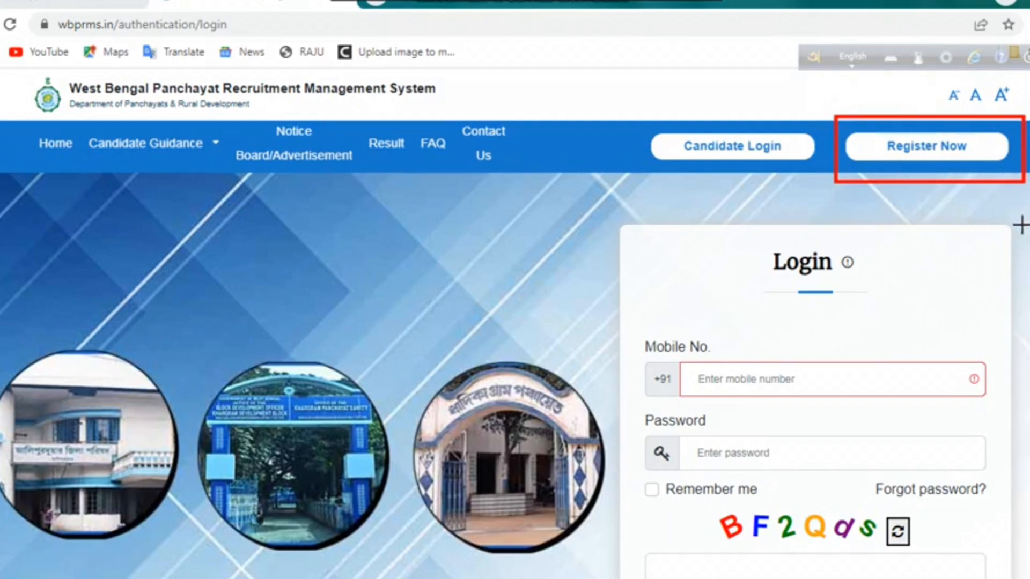
left_click(924, 157)
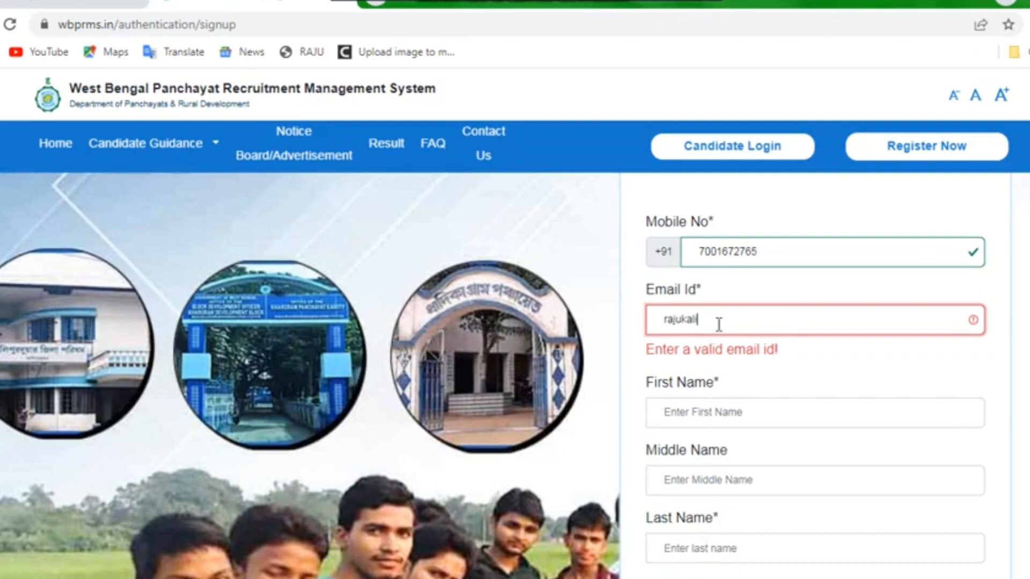
Correct the candidate's e-mail address and enter first and last names, leaving middle name blank.
key("BackSpace")
key("BackSpace")
key("BackSpace")
key("BackSpace")
key("BackSpace")
key("BackSpace")
key("BackSpace")
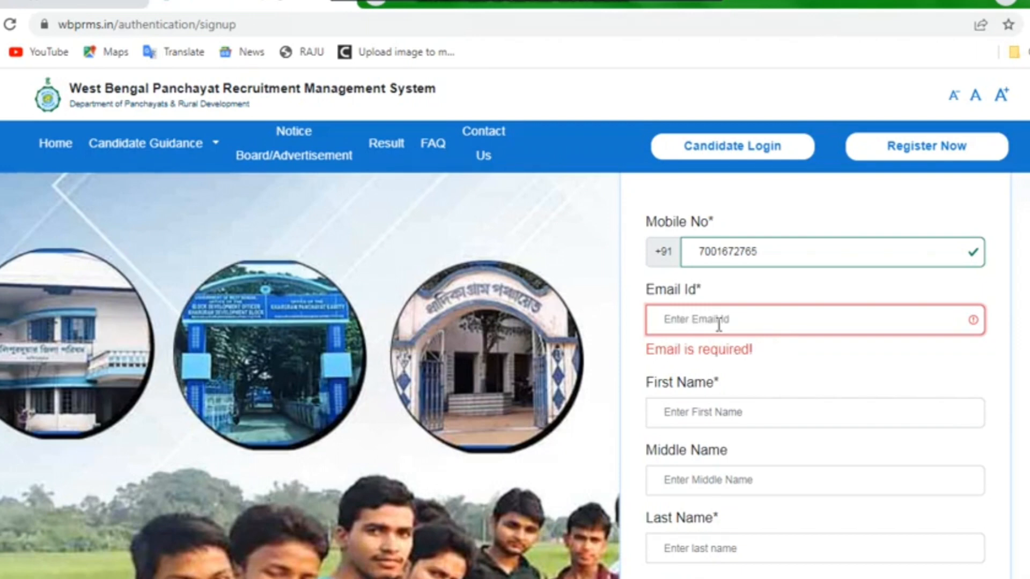
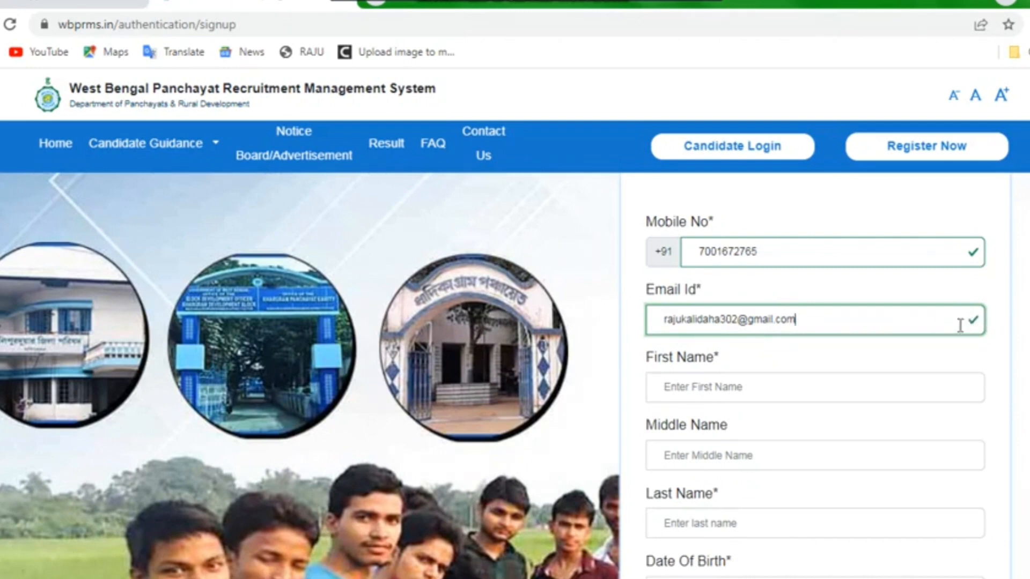
left_click(703, 387)
scroll(767, 375, "down", 2)
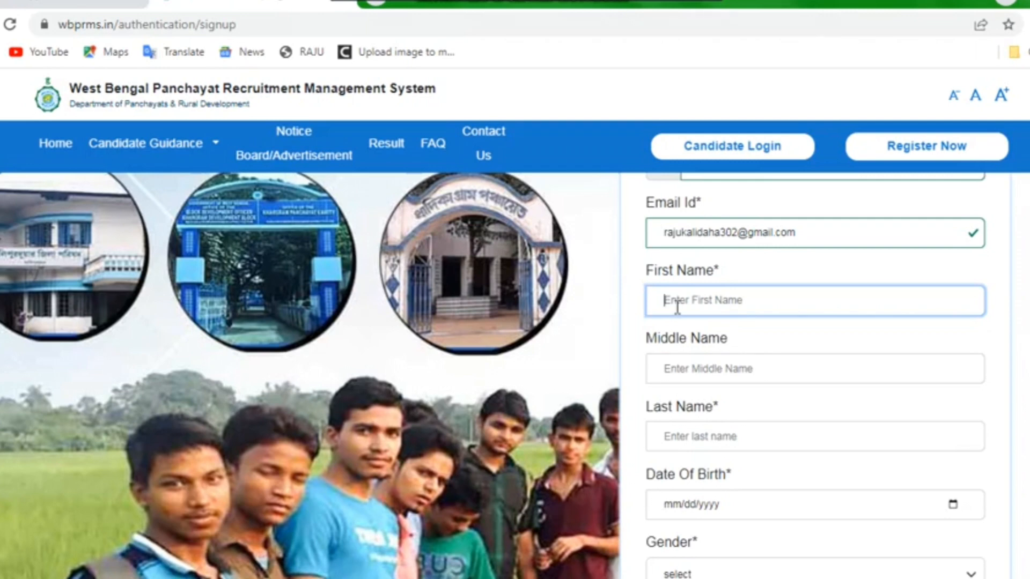
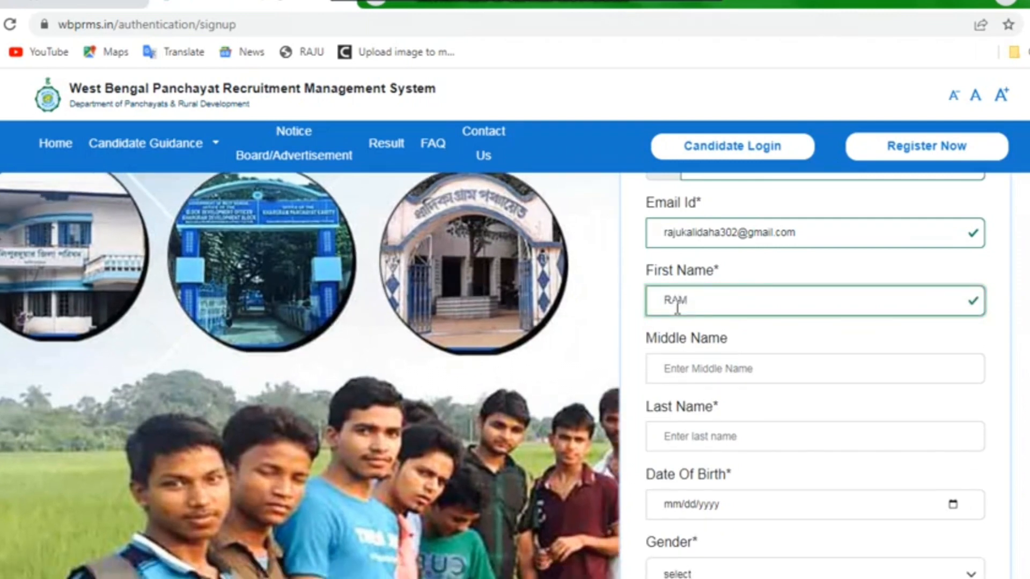
left_click(715, 369)
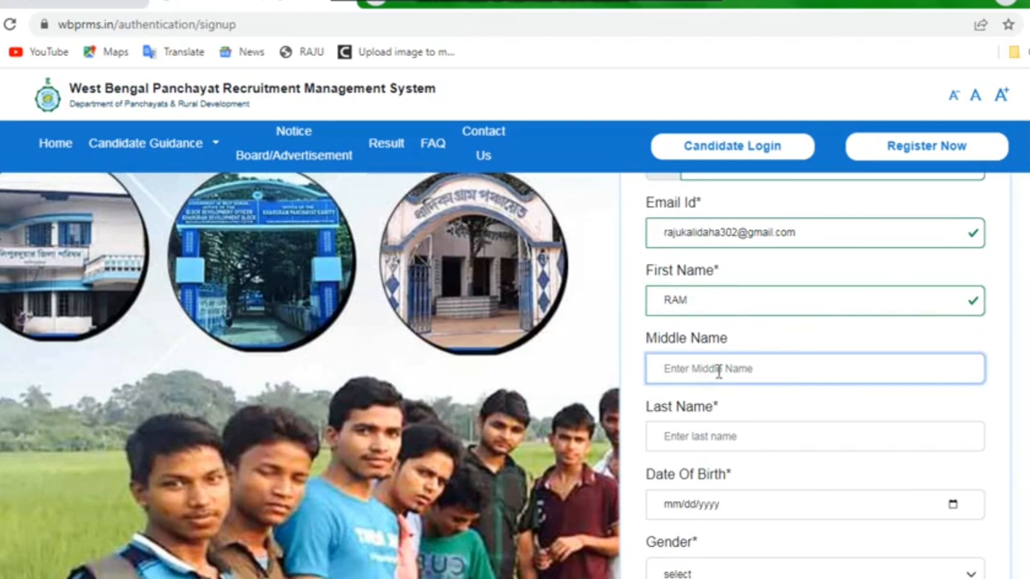
left_click(708, 440)
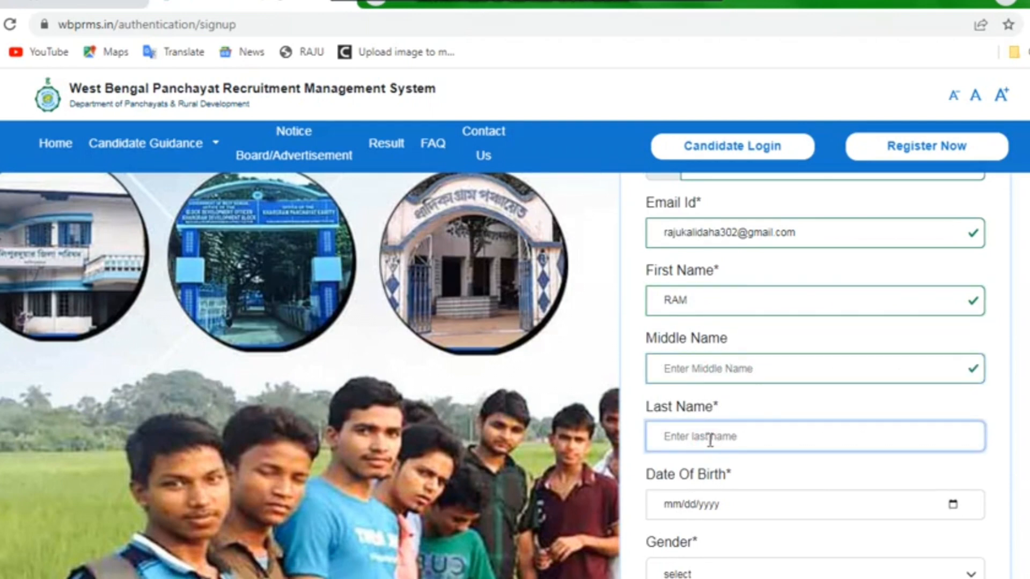
scroll(708, 410, "down", 1)
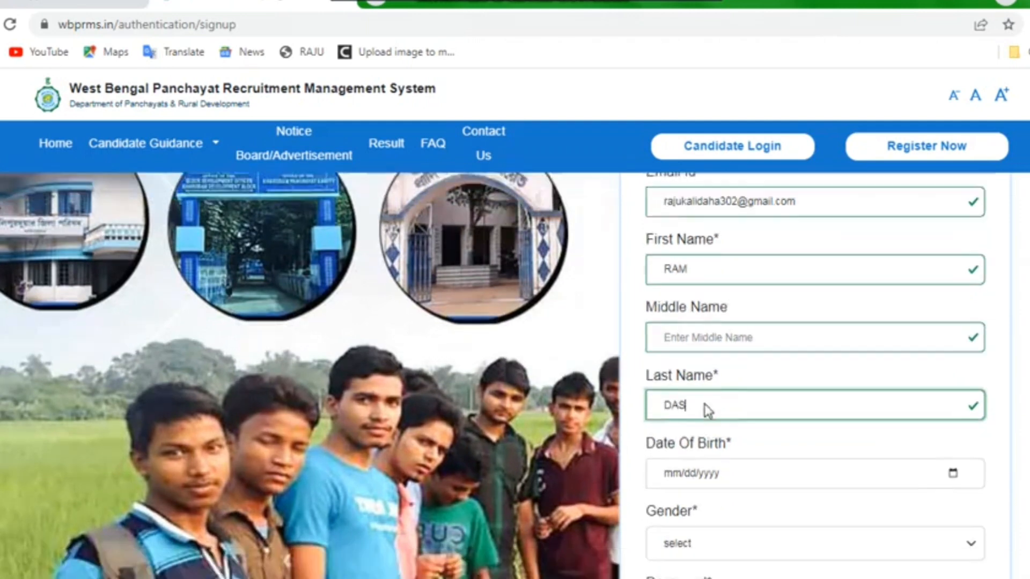
scroll(708, 410, "down", 2)
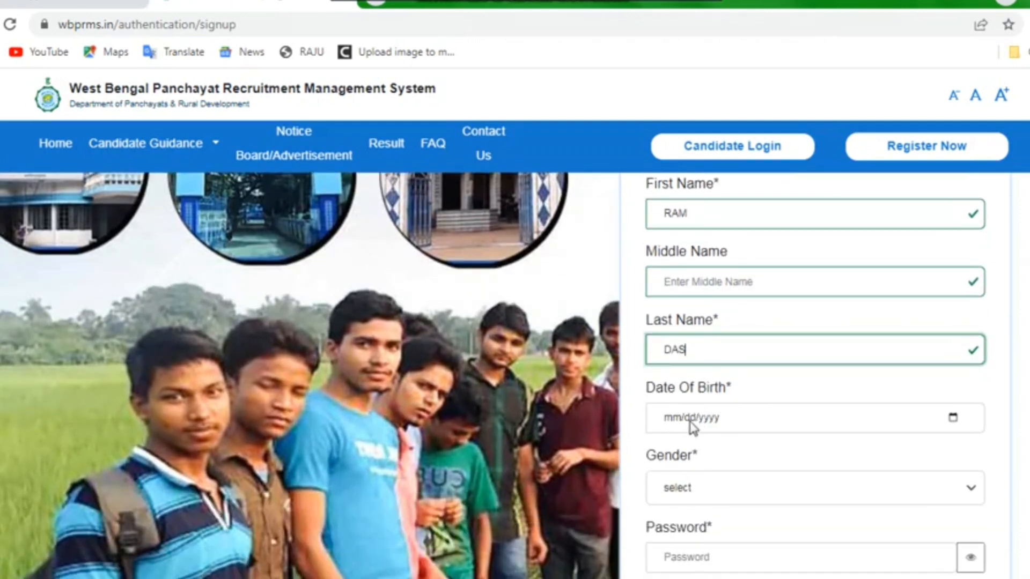
left_click(953, 418)
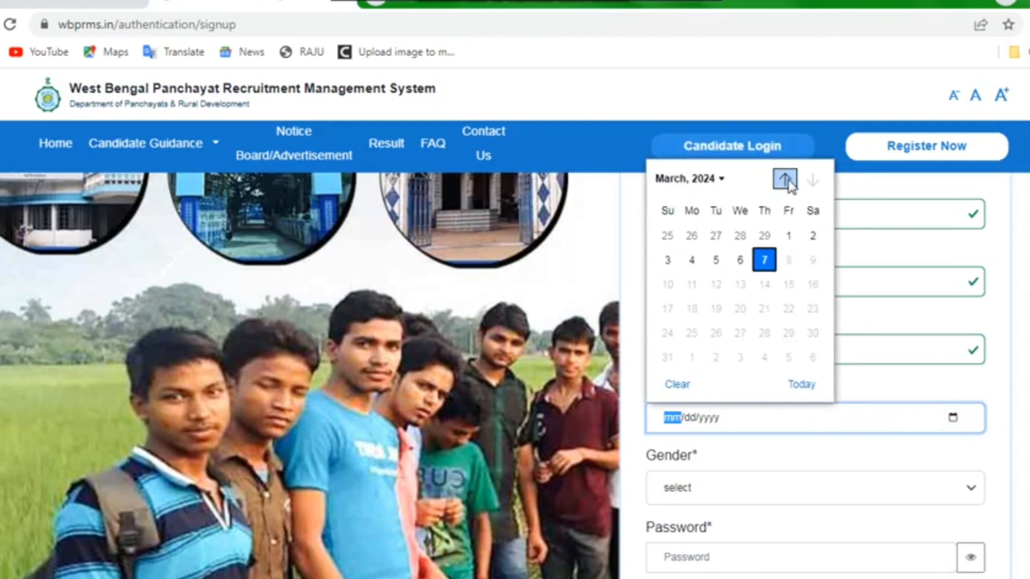
Set the date of birth to 1 September 1991 in the calendar picker.
left_click(722, 180)
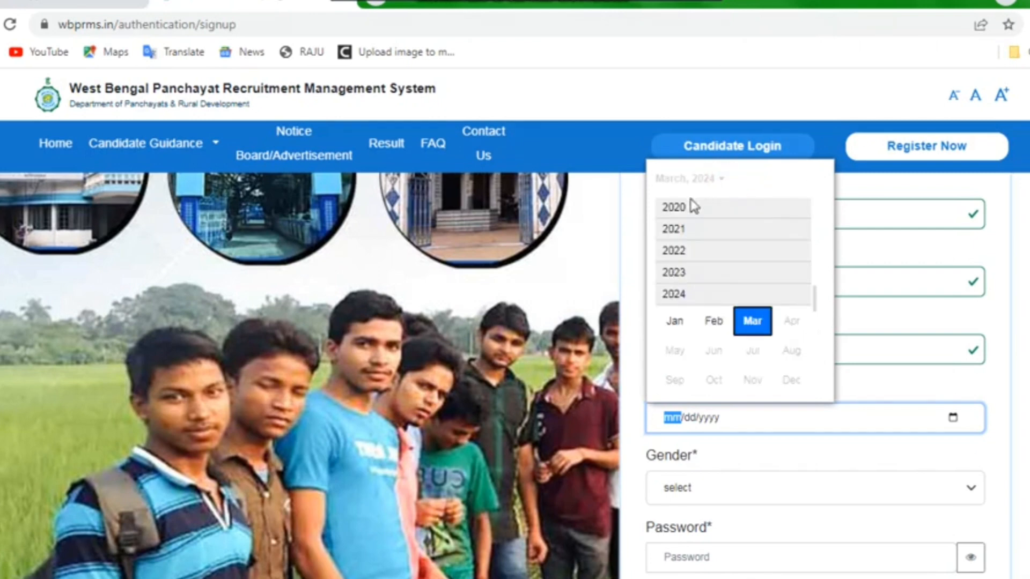
scroll(727, 256, "up", 1)
scroll(725, 253, "up", 6)
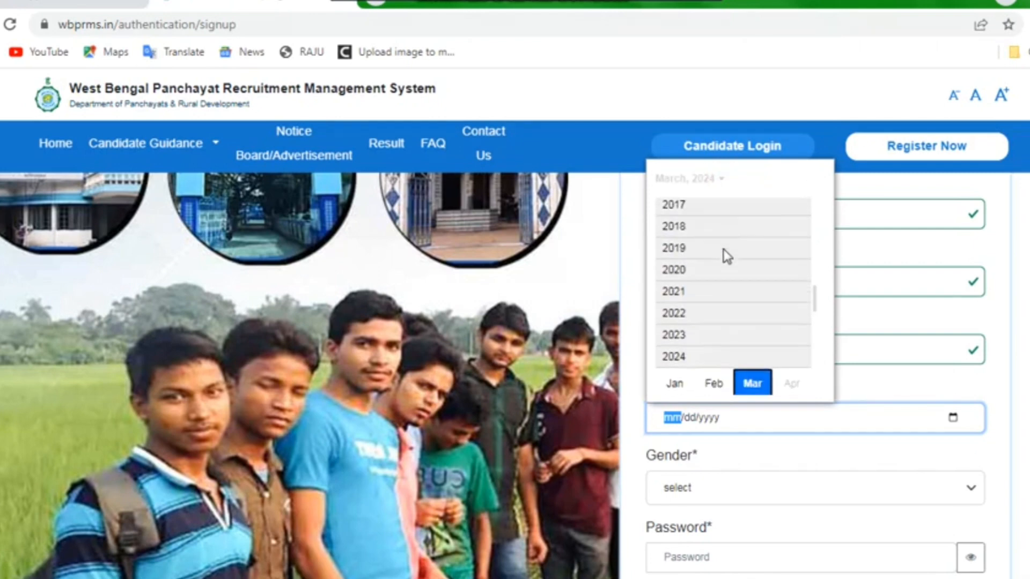
scroll(732, 265, "up", 12)
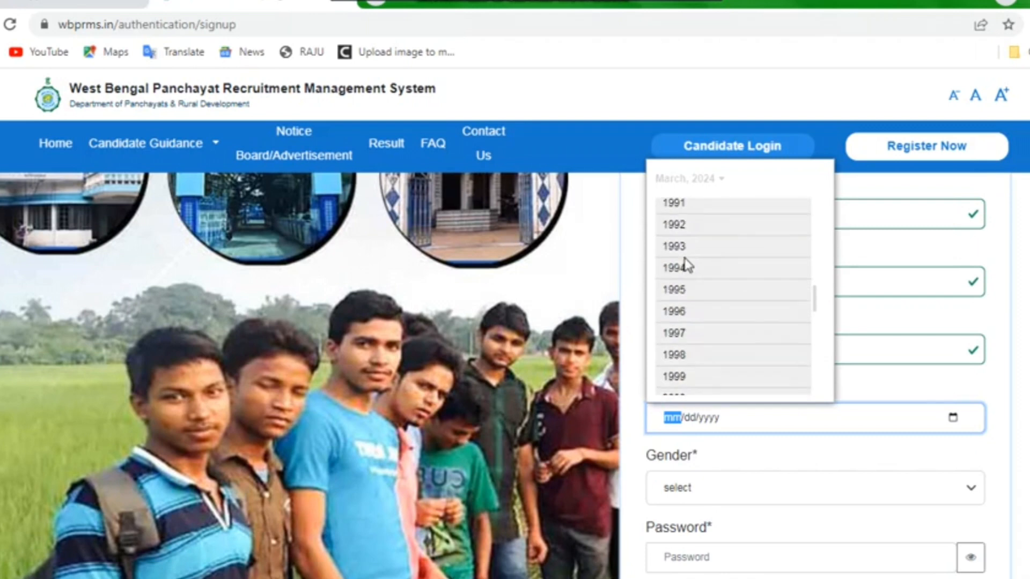
left_click(682, 204)
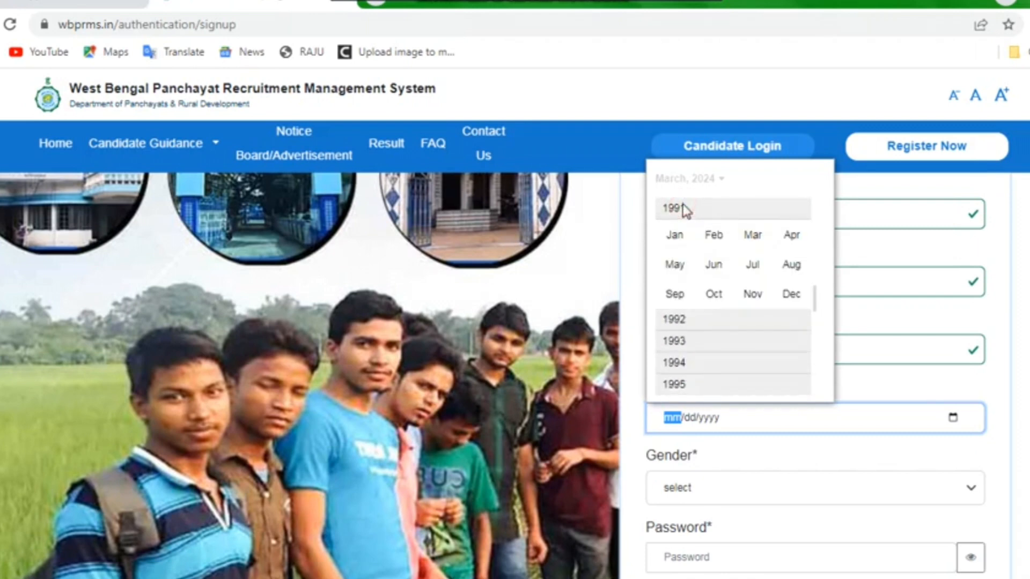
left_click(676, 295)
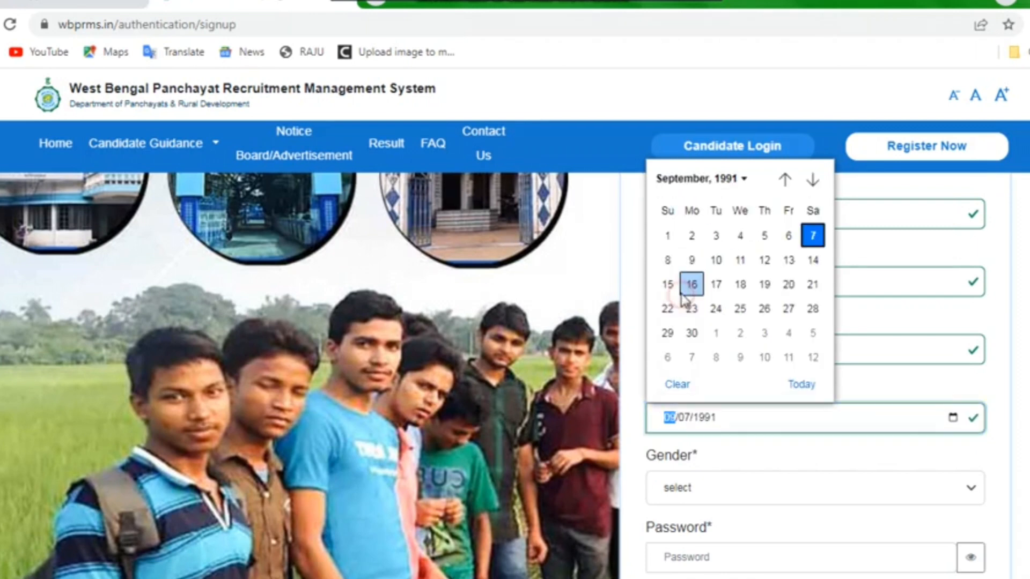
left_click(667, 236)
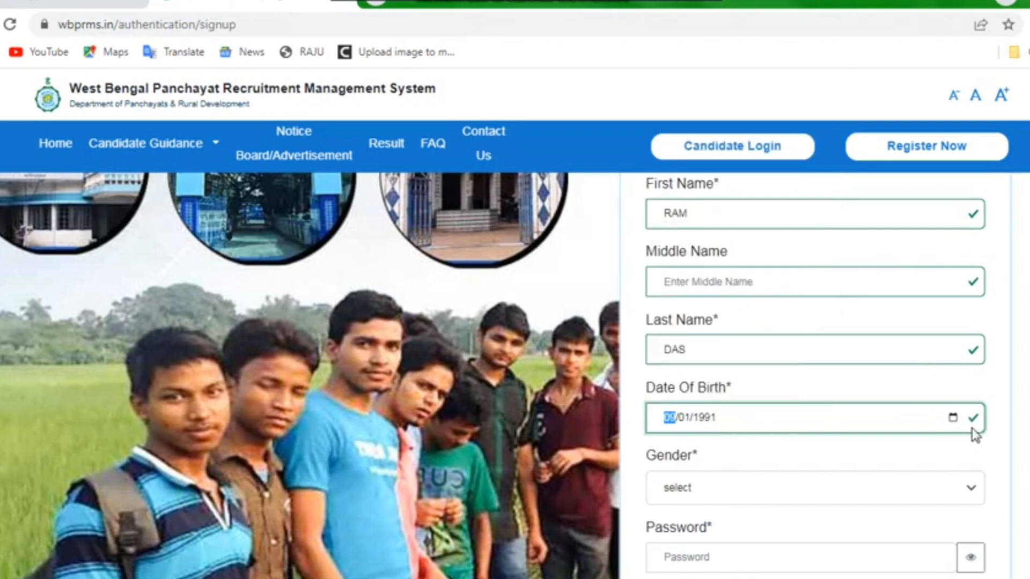
Choose Male as the candidate's gender.
scroll(754, 420, "down", 2)
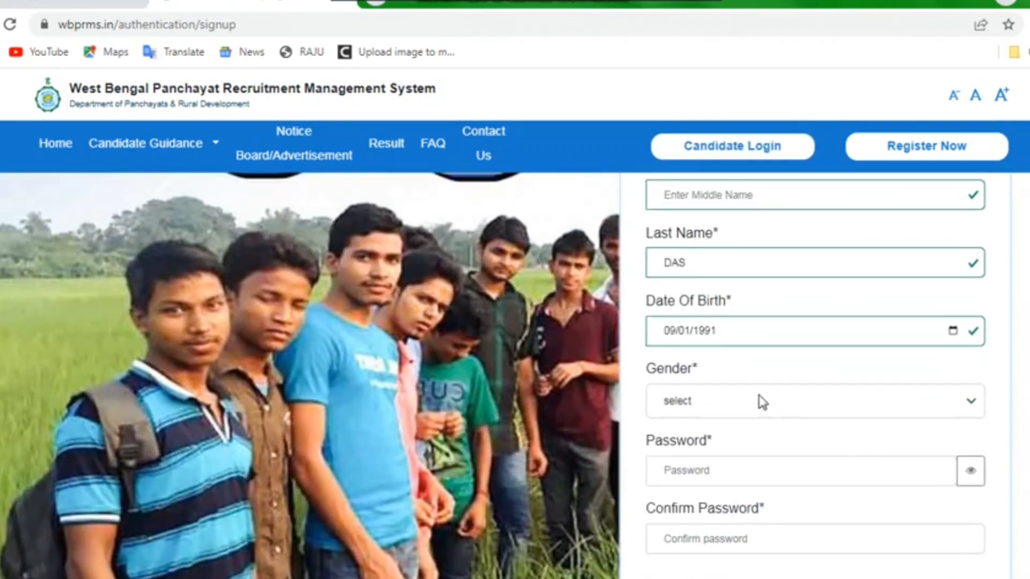
left_click(785, 401)
left_click(743, 438)
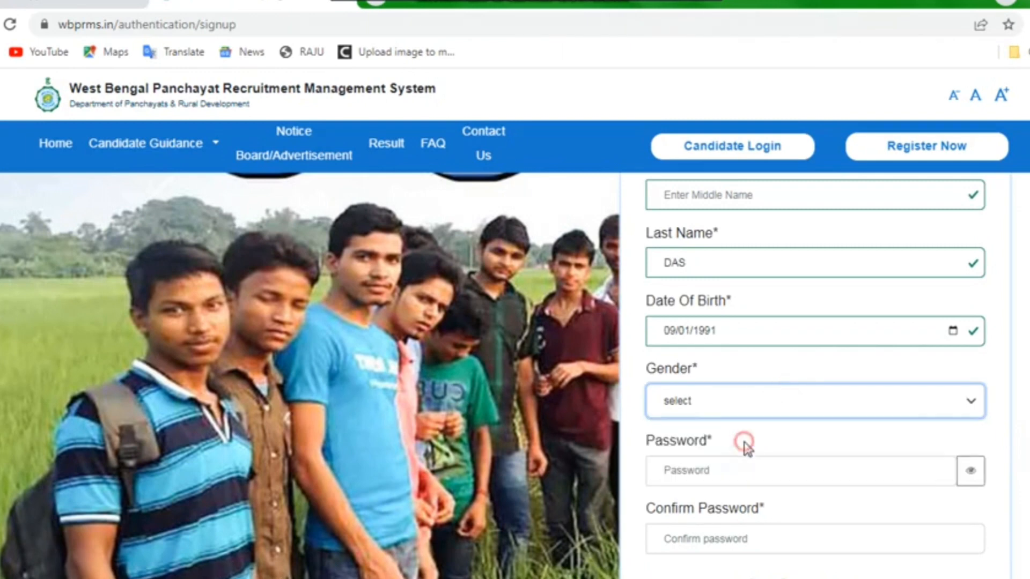
scroll(724, 450, "down", 2)
Enter the account password and the same password again in Confirm Password.
left_click(708, 385)
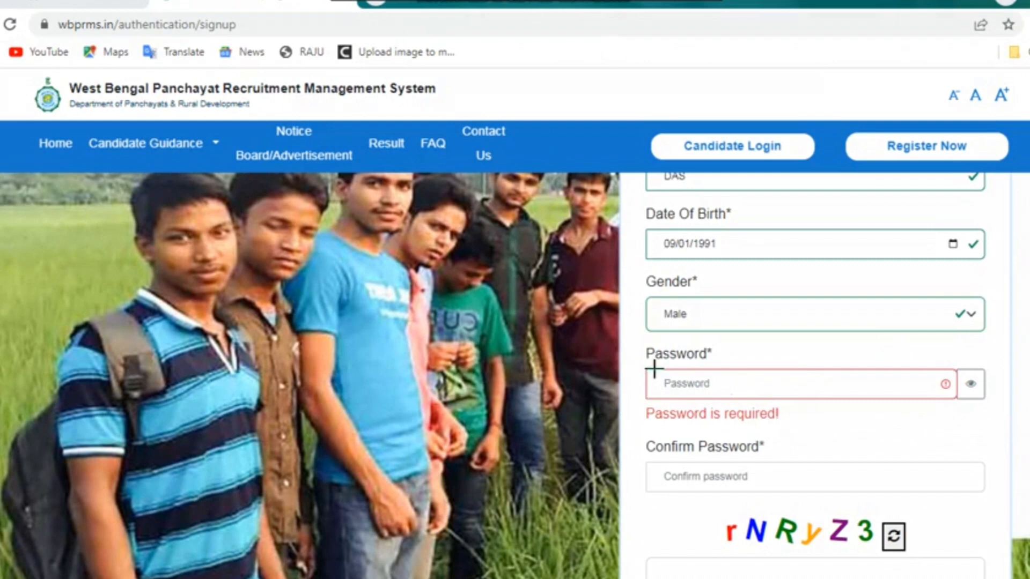
mouse_move(640, 350)
left_mouse_down()
mouse_move(651, 372)
mouse_move(858, 424)
mouse_move(1002, 422)
left_mouse_up()
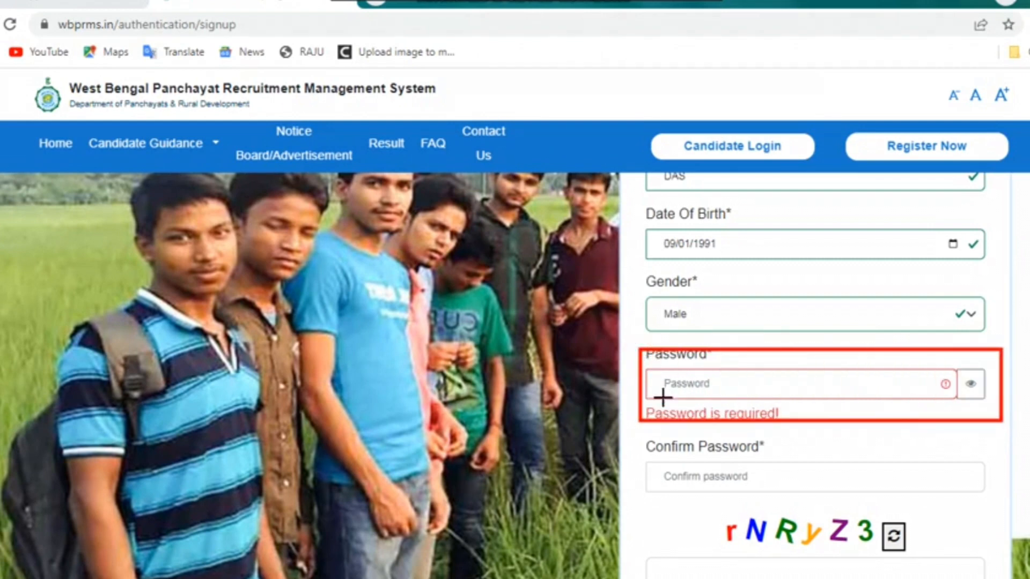
mouse_move(633, 435)
left_mouse_down()
mouse_move(683, 475)
mouse_move(774, 499)
mouse_move(997, 498)
left_mouse_up()
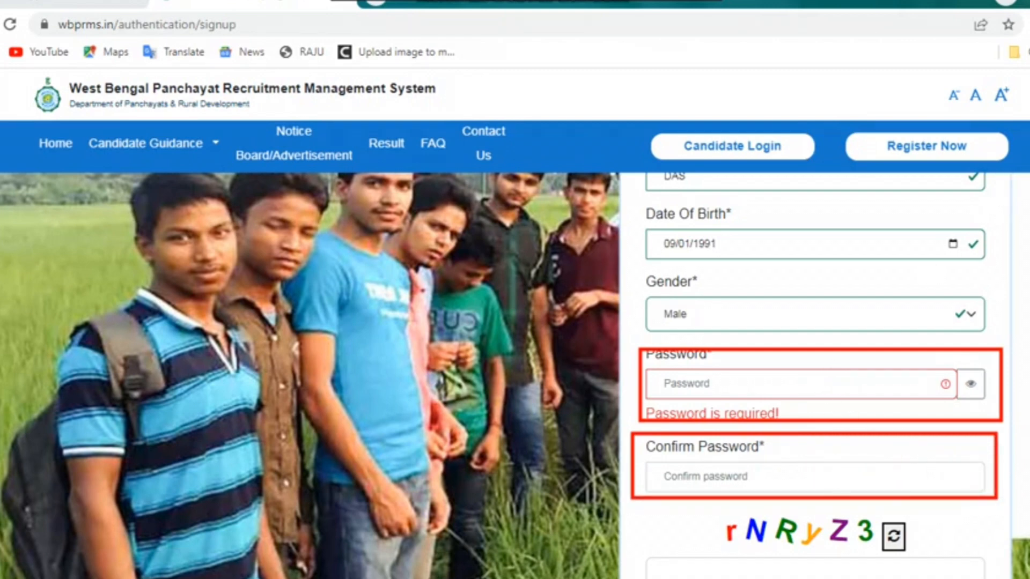
left_click(717, 388)
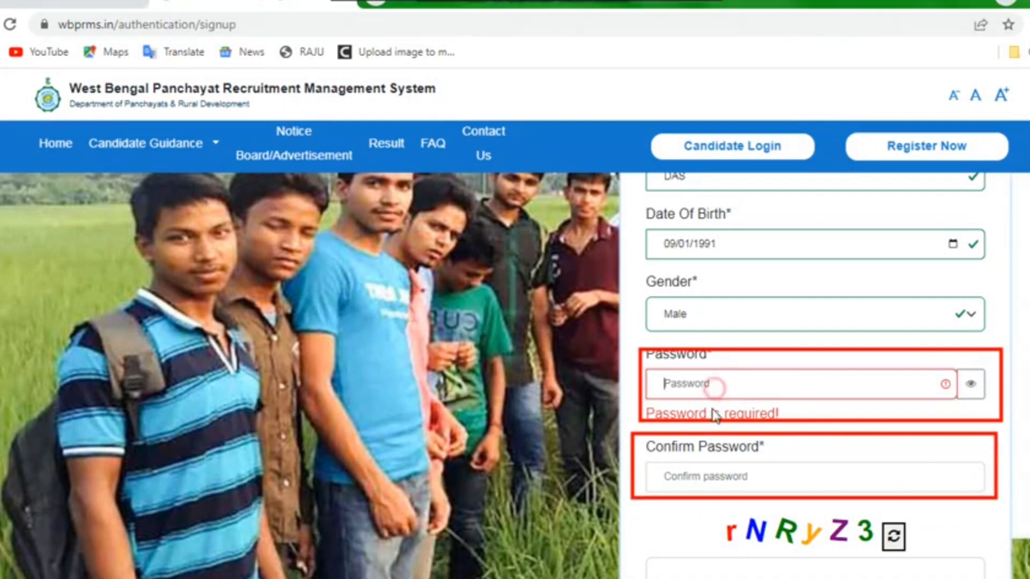
left_click(715, 483)
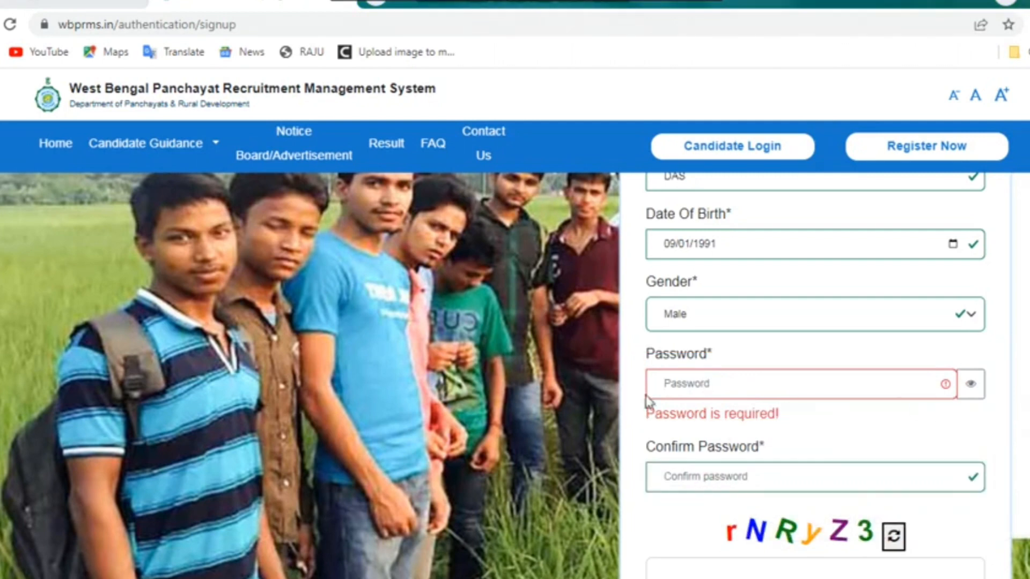
left_click(664, 386)
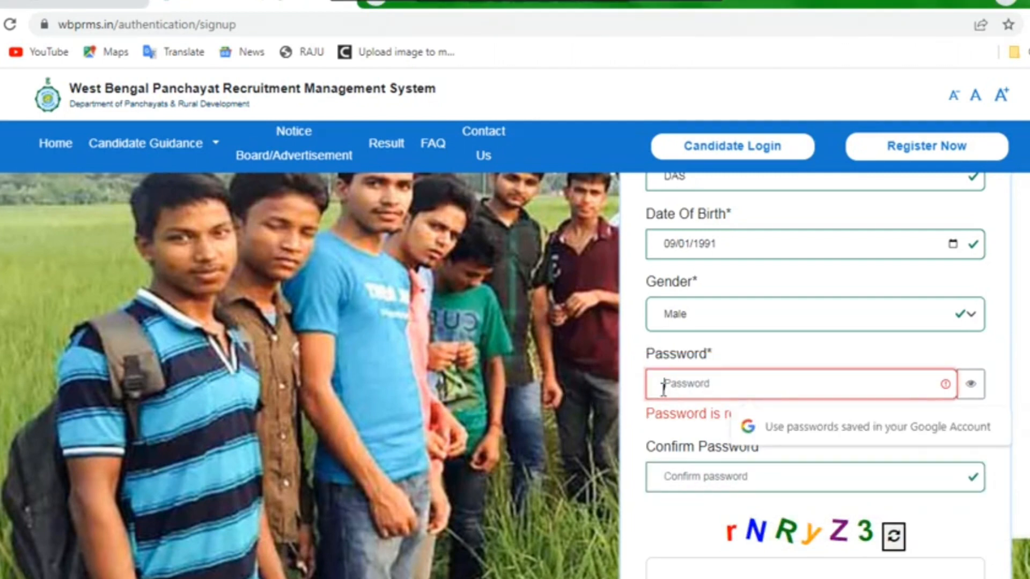
type("r")
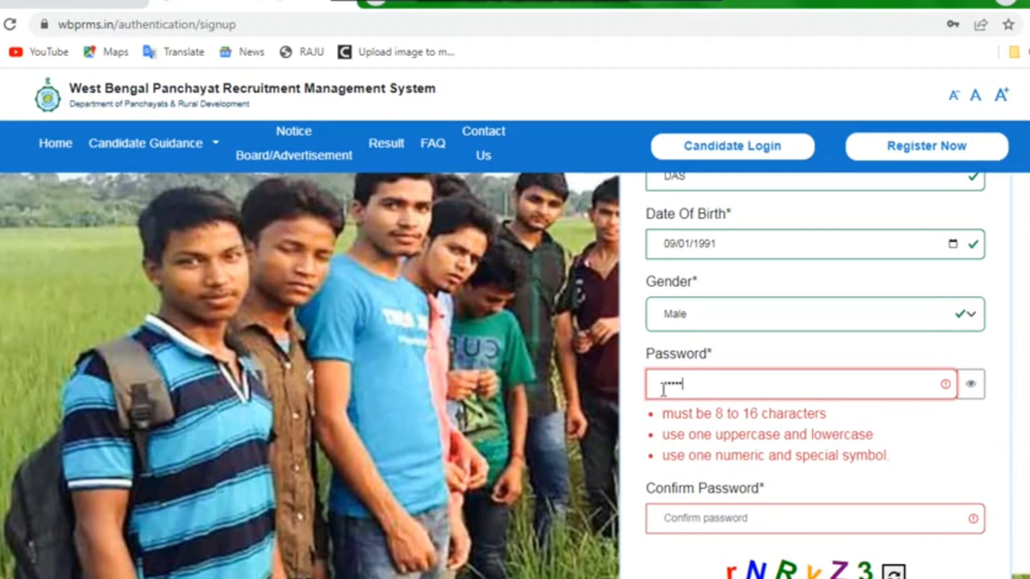
type("•••••••")
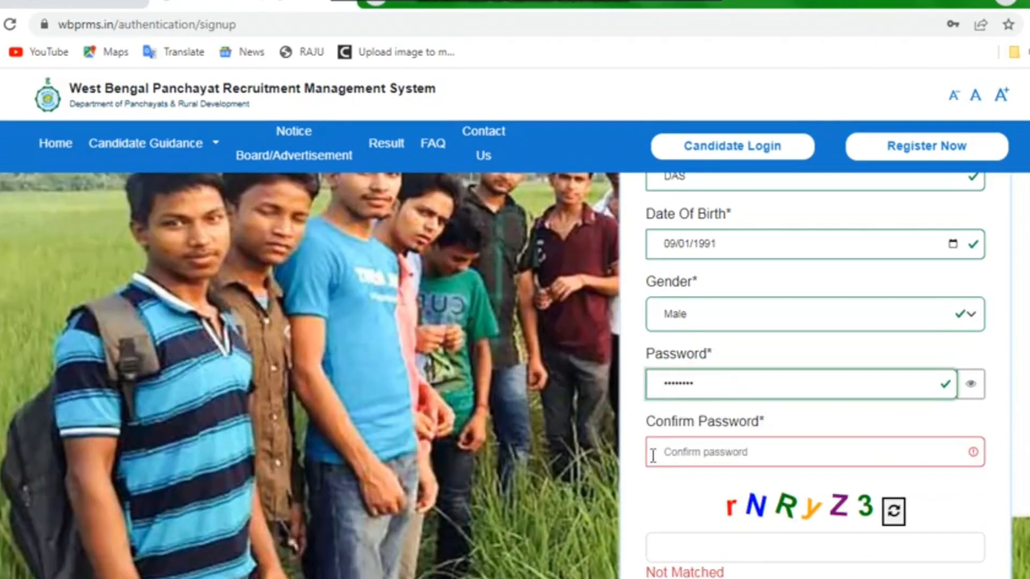
left_click(706, 447)
type("••")
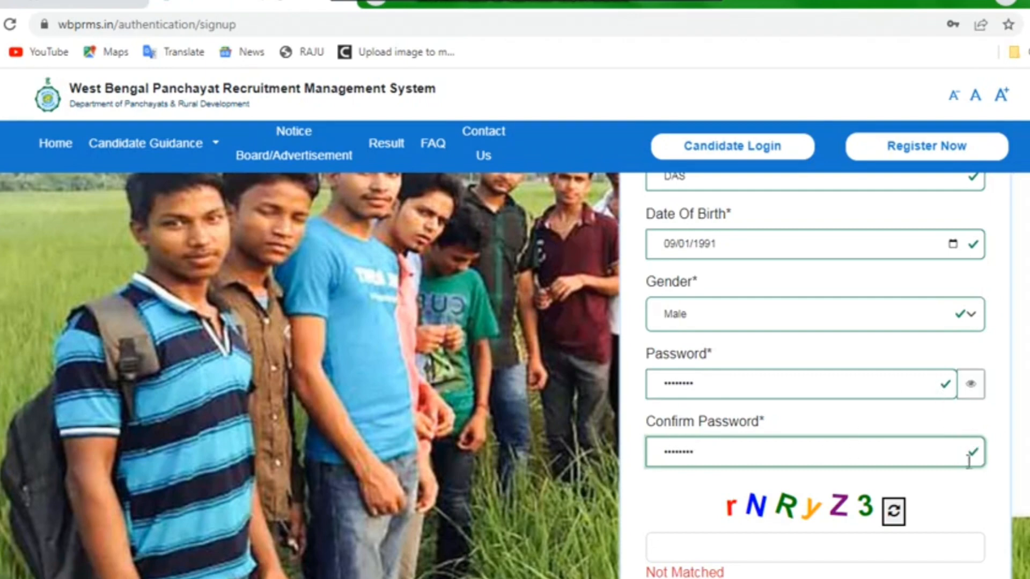
scroll(788, 477, "down", 3)
left_click(712, 371)
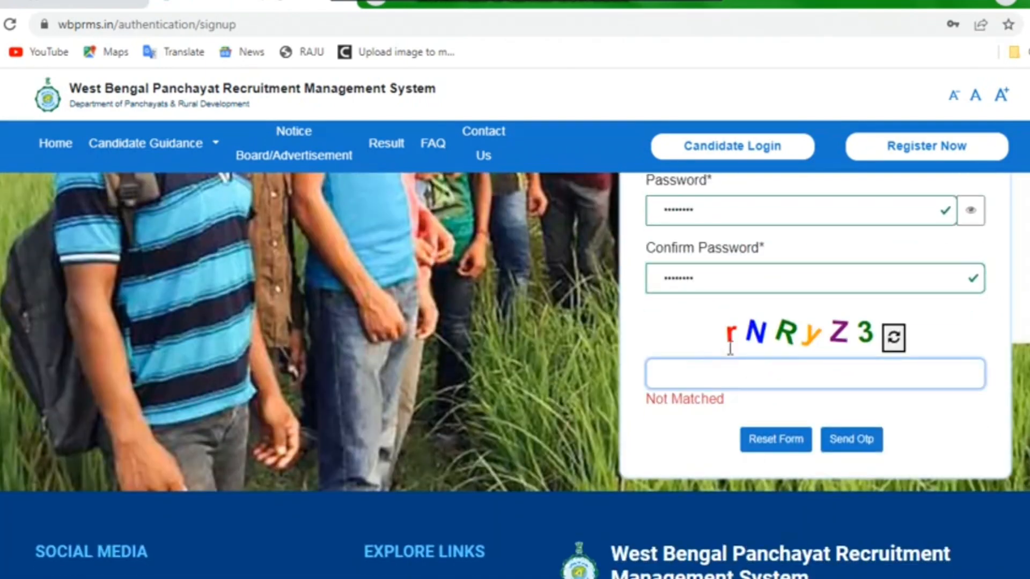
Enter the captcha, request and type the six-digit OTP, then Verify & Register.
type("rNRyZ3")
left_click(851, 439)
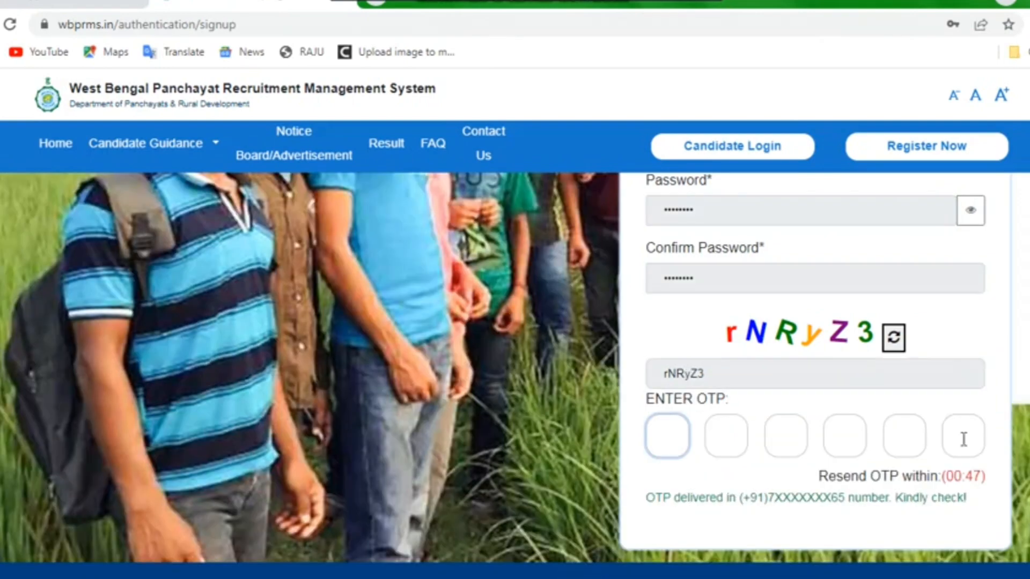
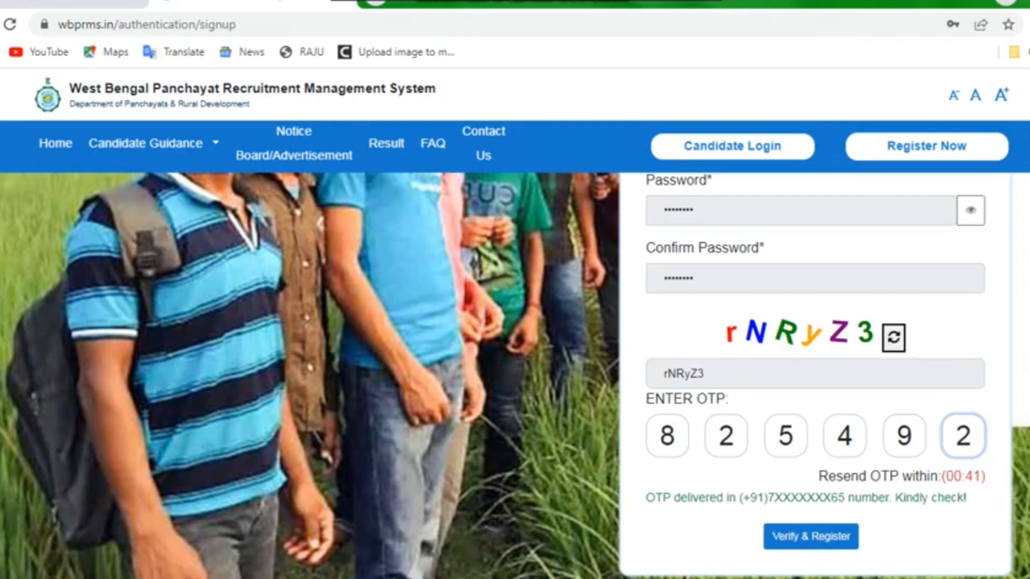
key("ctrl+shift+d")
mouse_move(750, 513)
left_mouse_down()
mouse_move(878, 578)
mouse_move(882, 564)
left_mouse_up()
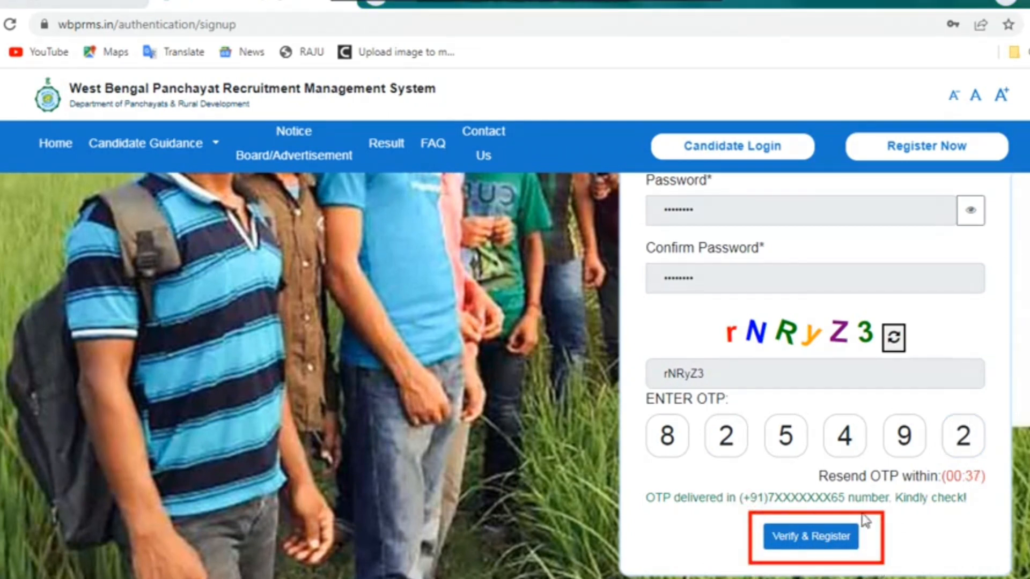
left_click(788, 542)
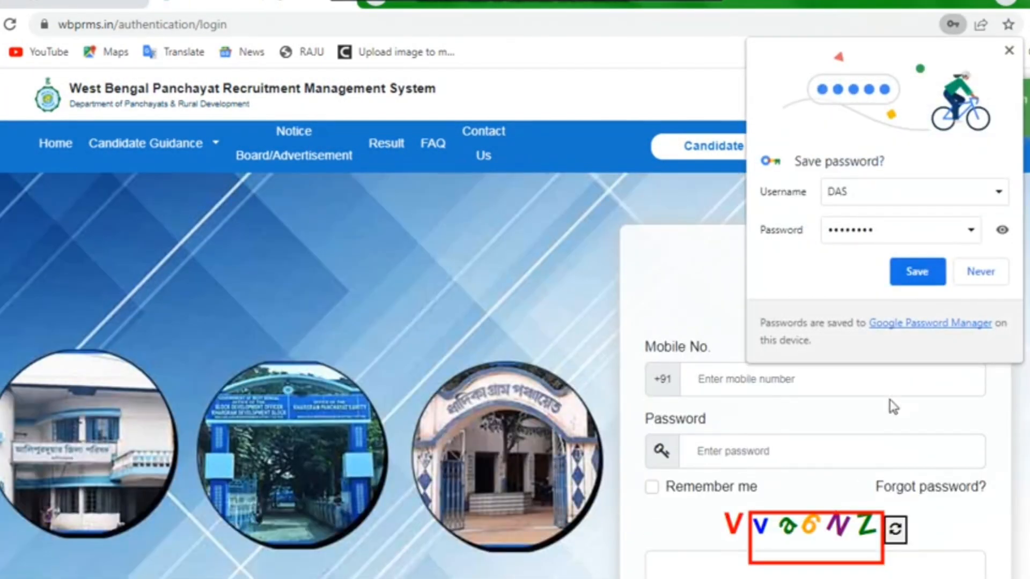
Decline saving the password, then enter the registered mobile number and account password.
left_click(981, 273)
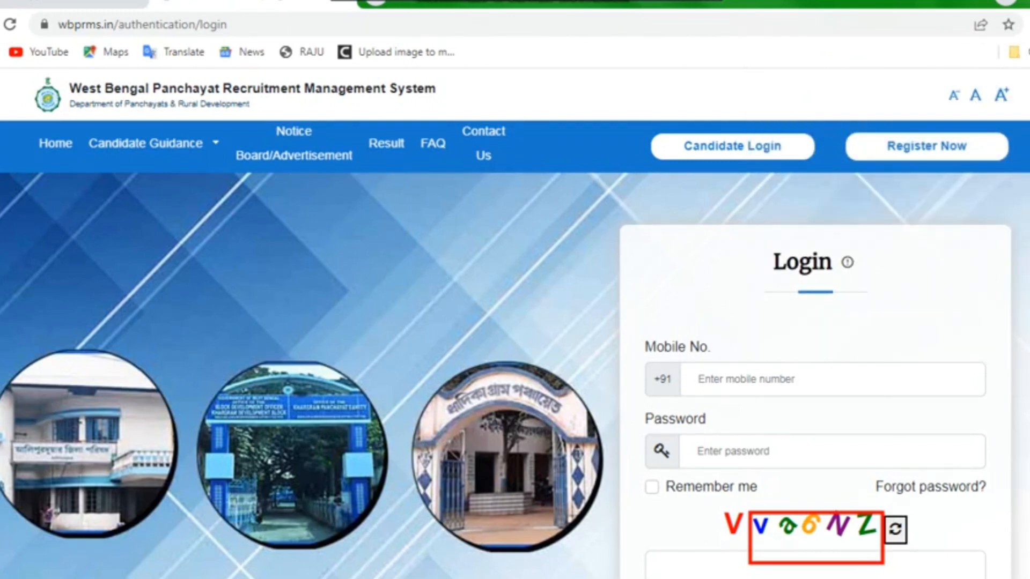
mouse_move(639, 346)
left_mouse_down()
mouse_move(731, 393)
mouse_move(986, 413)
left_mouse_up()
mouse_move(631, 416)
left_mouse_down()
mouse_move(818, 479)
mouse_move(992, 476)
left_mouse_up()
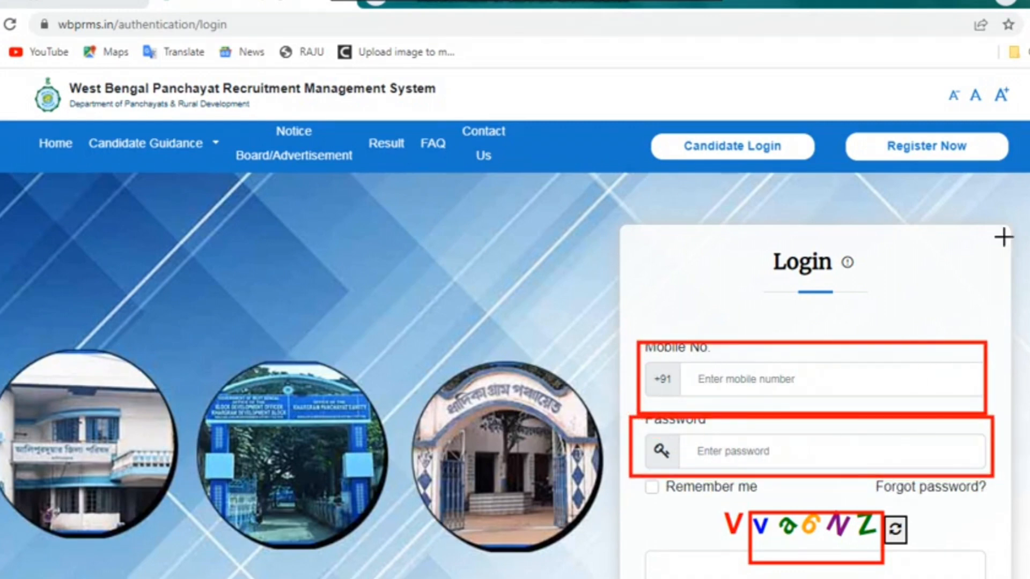
left_click(760, 383)
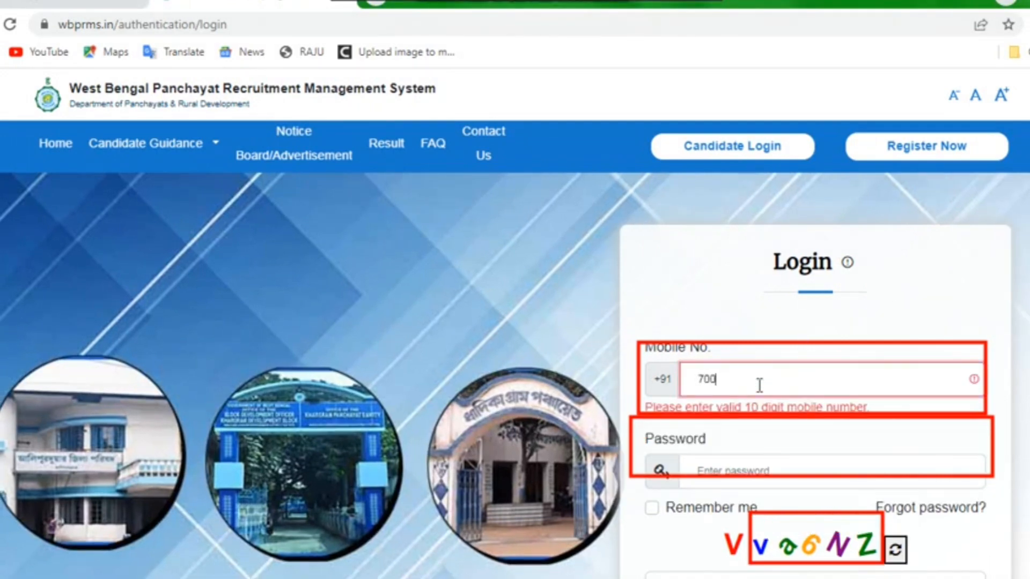
left_click(799, 450)
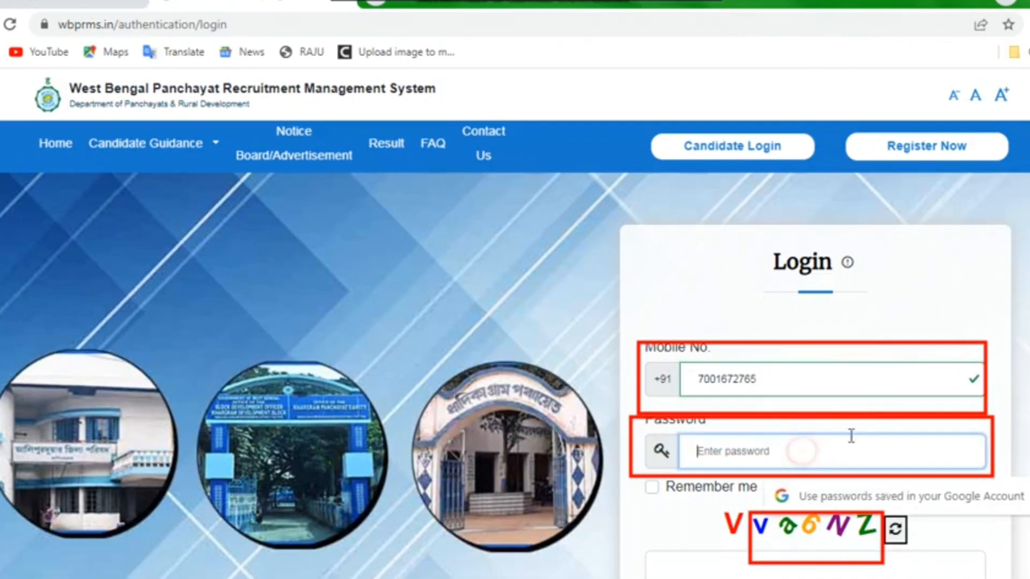
type("1")
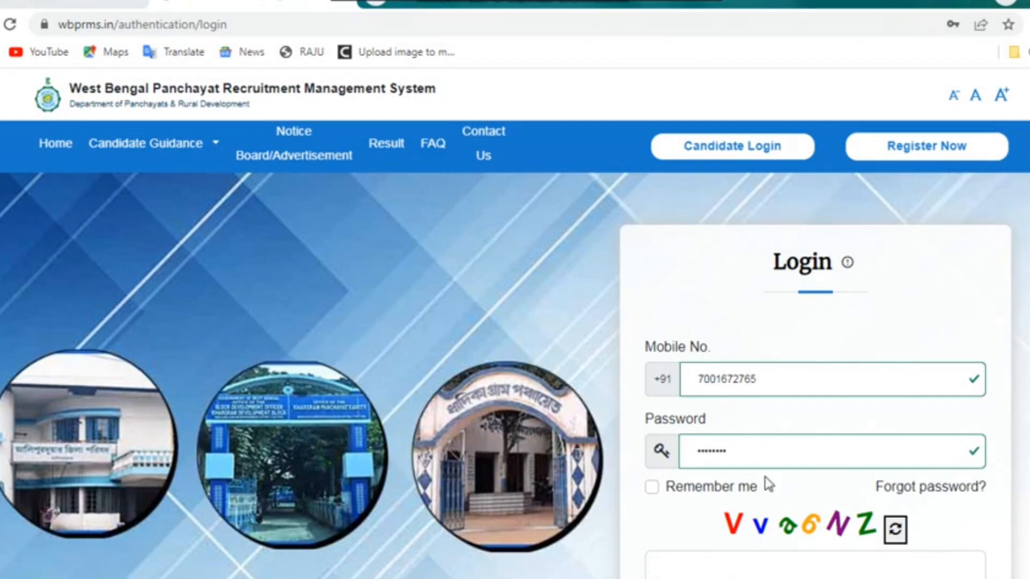
Fill in the login captcha and sign in to the candidate account.
left_click(716, 563)
scroll(705, 561, "down", 3)
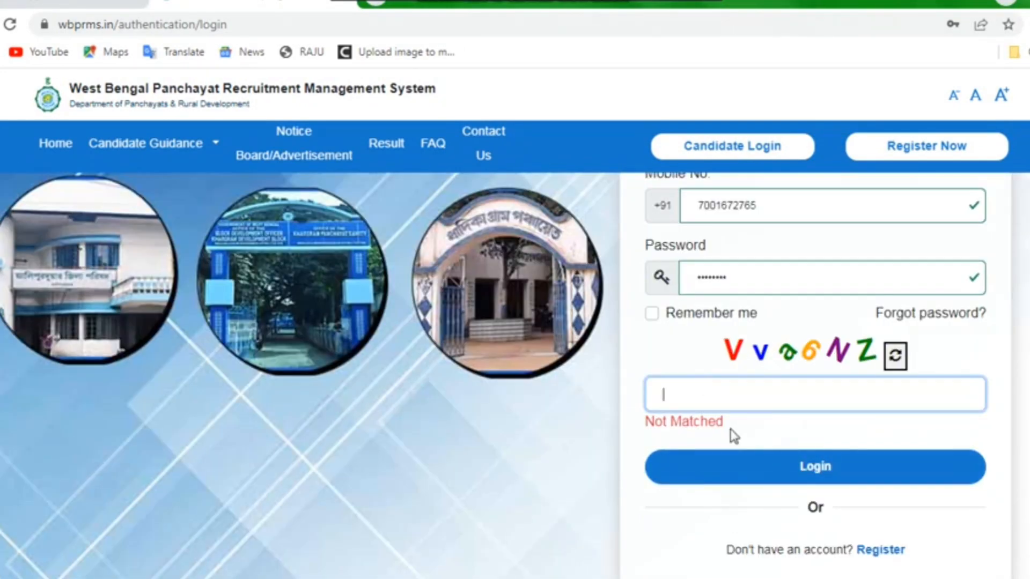
type("Vva")
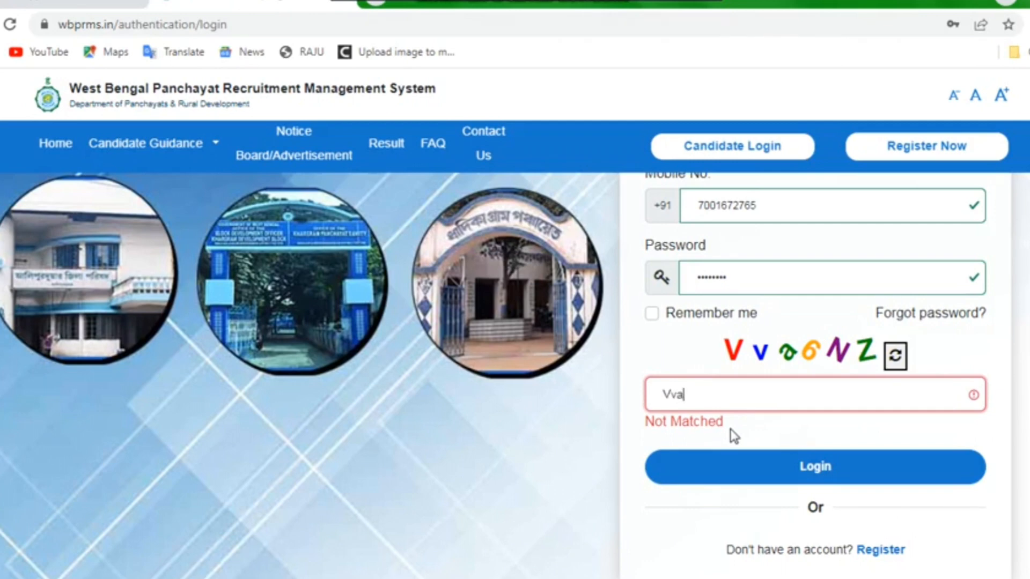
type("6NZ")
left_click(828, 455)
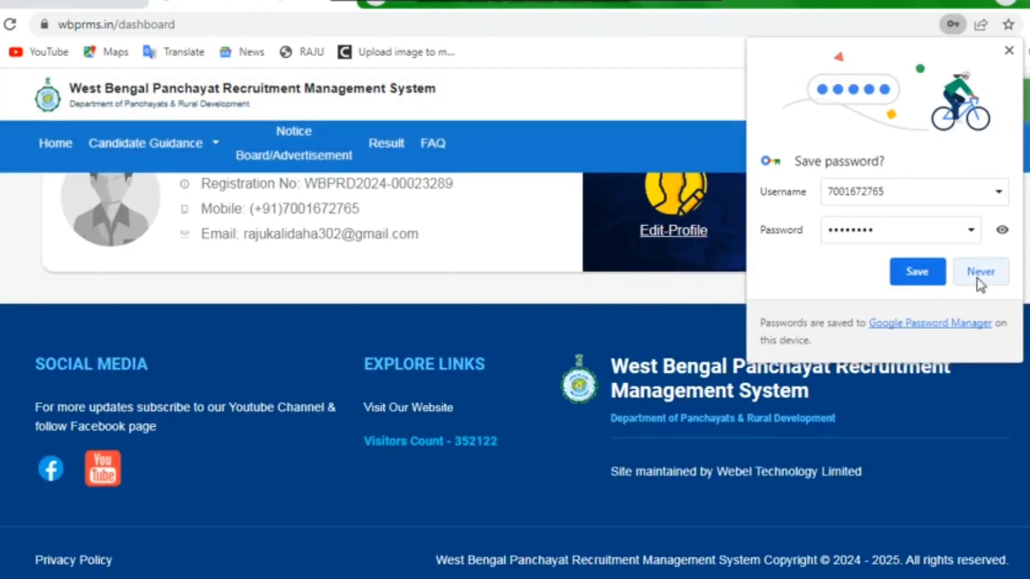
Decline saving the password and open the candidate profile through the Edit-Profile link.
left_click(978, 272)
scroll(532, 445, "up", 2)
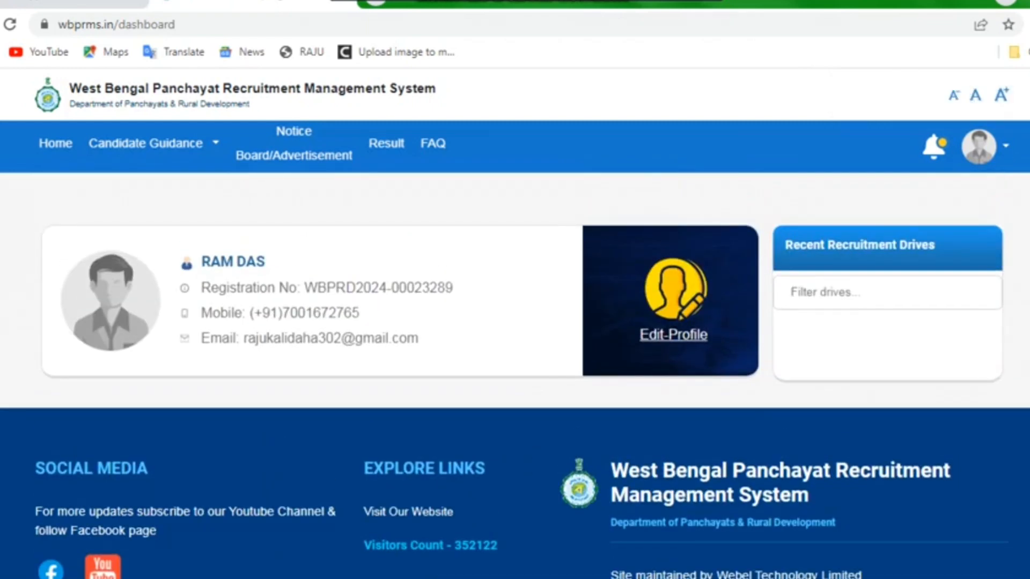
left_click_drag(15, 202, 1029, 409)
left_click_drag(163, 240, 465, 371)
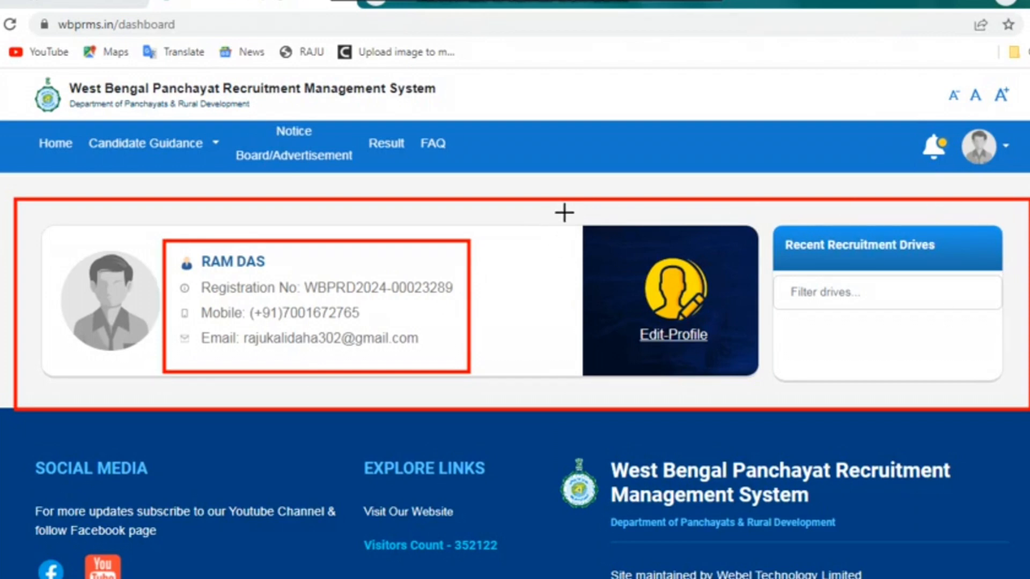
mouse_move(564, 208)
left_mouse_down()
mouse_move(628, 294)
mouse_move(769, 384)
left_mouse_up()
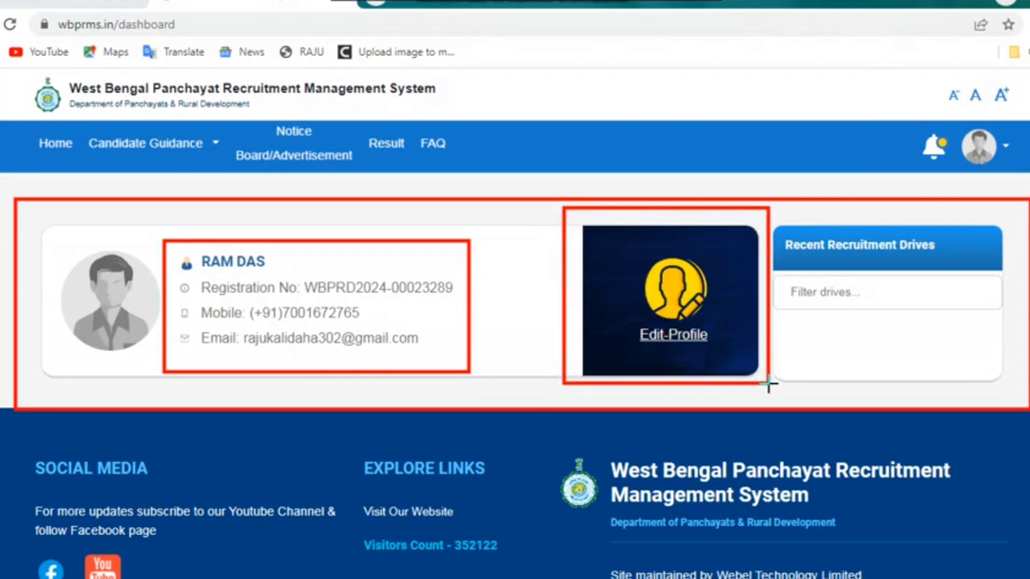
key("Escape")
left_click(674, 335)
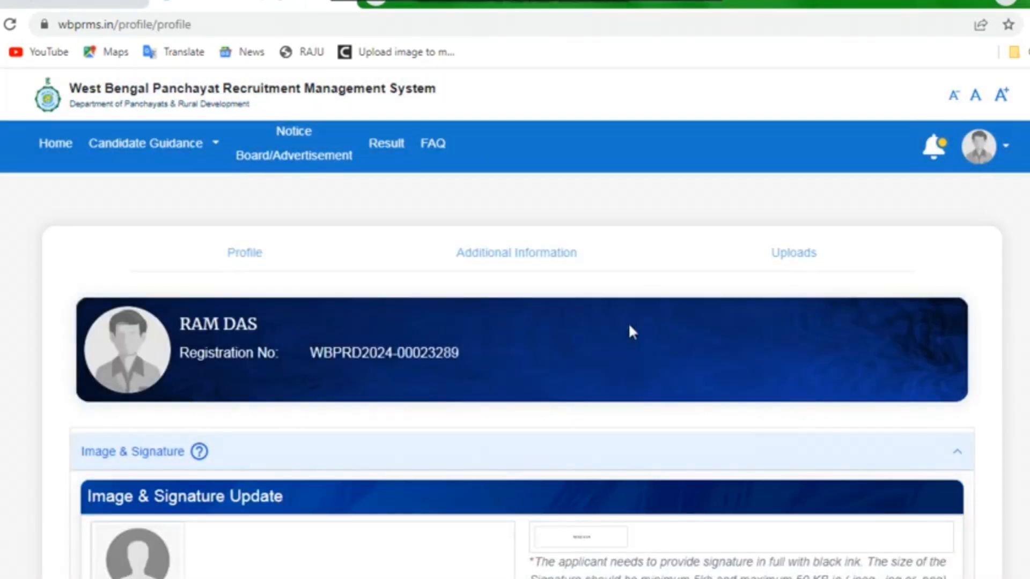
Review the requirements: photo 30–80 KB at 160 X 213, signature 5–50 KB.
scroll(408, 397, "down", 1)
scroll(207, 334, "up", 1)
scroll(143, 323, "down", 2)
key("ctrl+2")
mouse_move(74, 332)
left_mouse_down()
mouse_move(138, 368)
mouse_move(236, 506)
mouse_move(349, 524)
mouse_move(515, 527)
left_mouse_up()
mouse_move(515, 321)
left_mouse_down()
mouse_move(635, 497)
mouse_move(984, 494)
left_mouse_up()
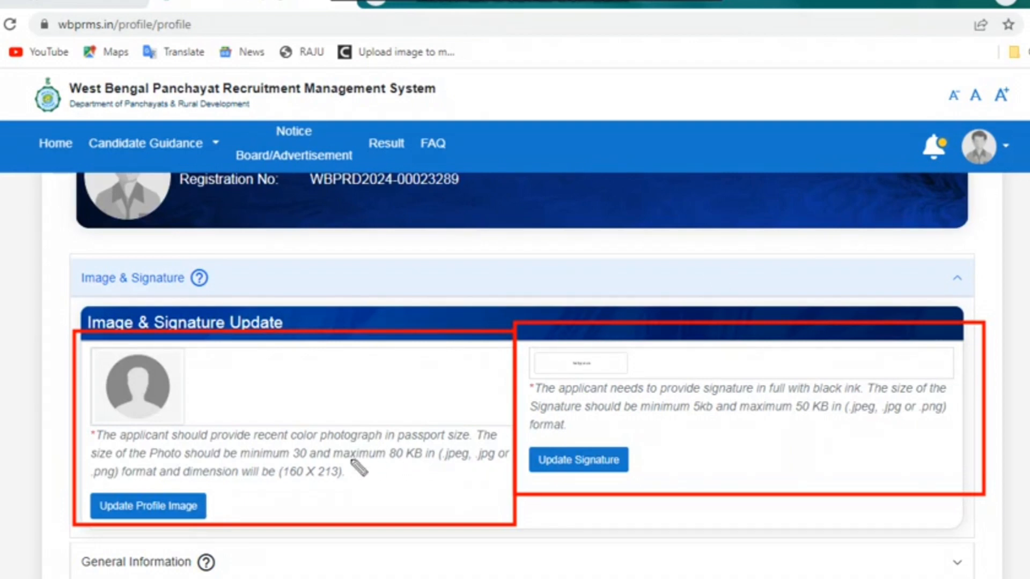
left_click_drag(269, 462, 494, 461)
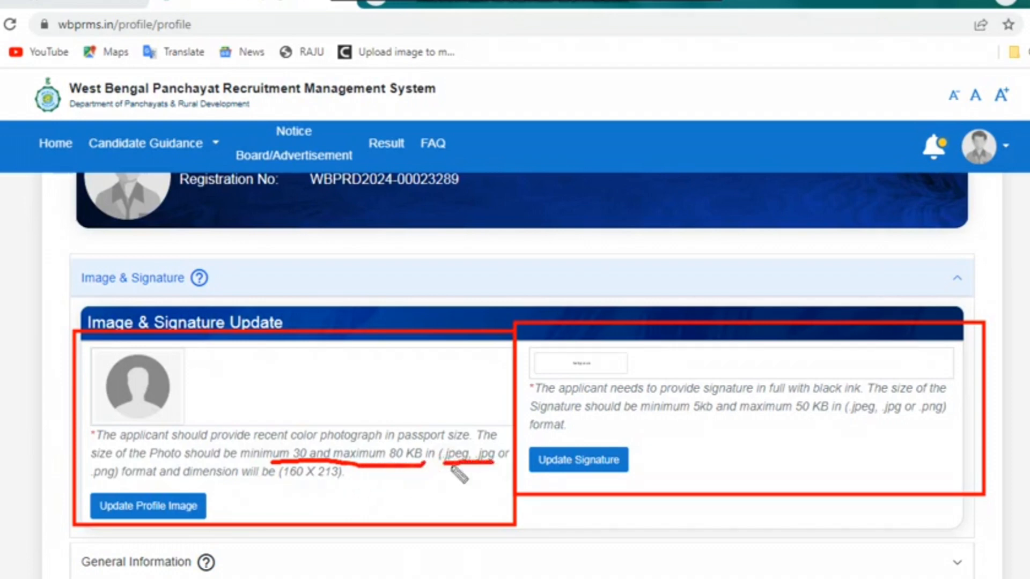
left_click_drag(283, 478, 332, 479)
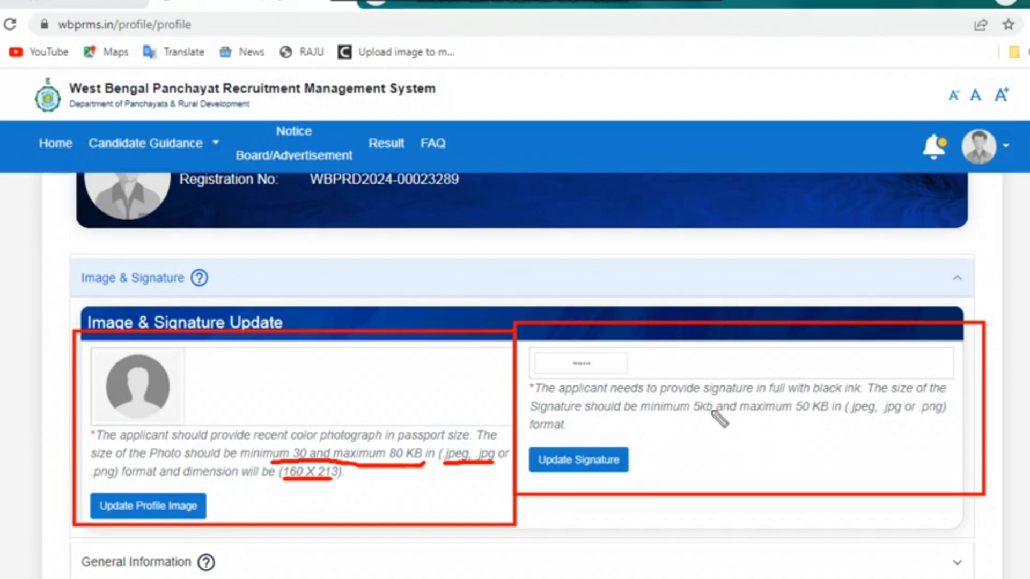
left_click_drag(687, 418, 819, 411)
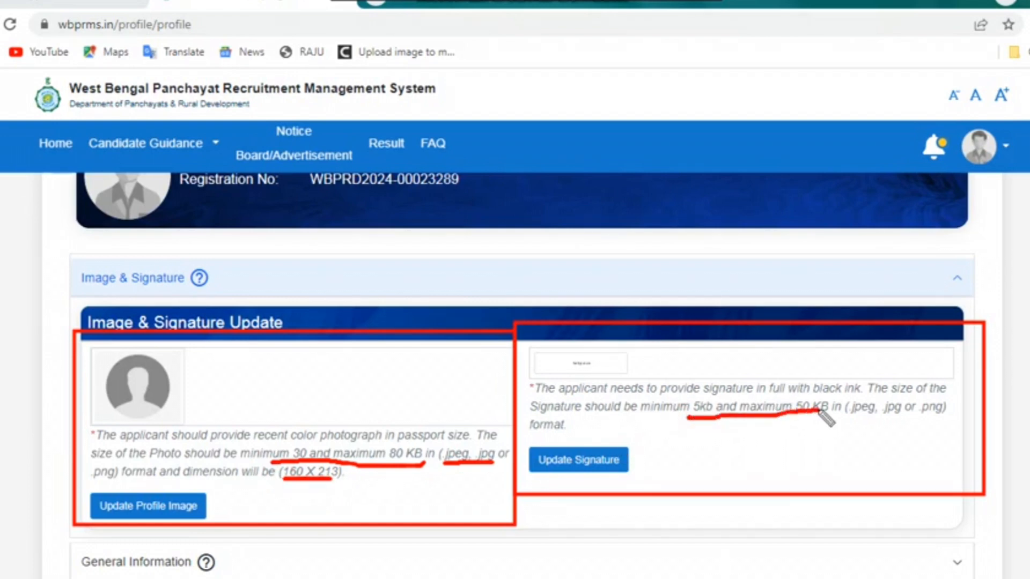
key("ctrl+z")
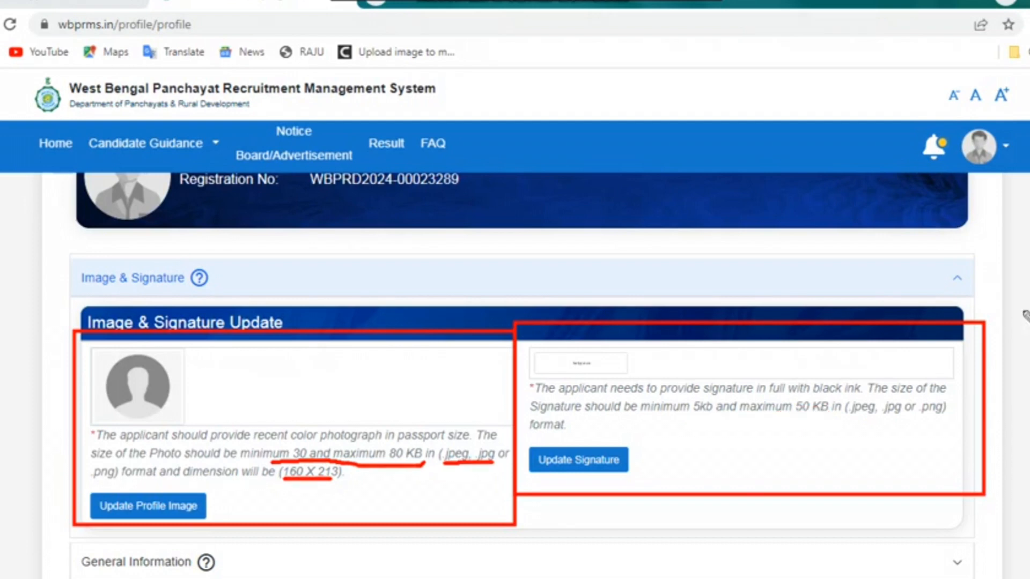
left_click_drag(684, 417, 917, 419)
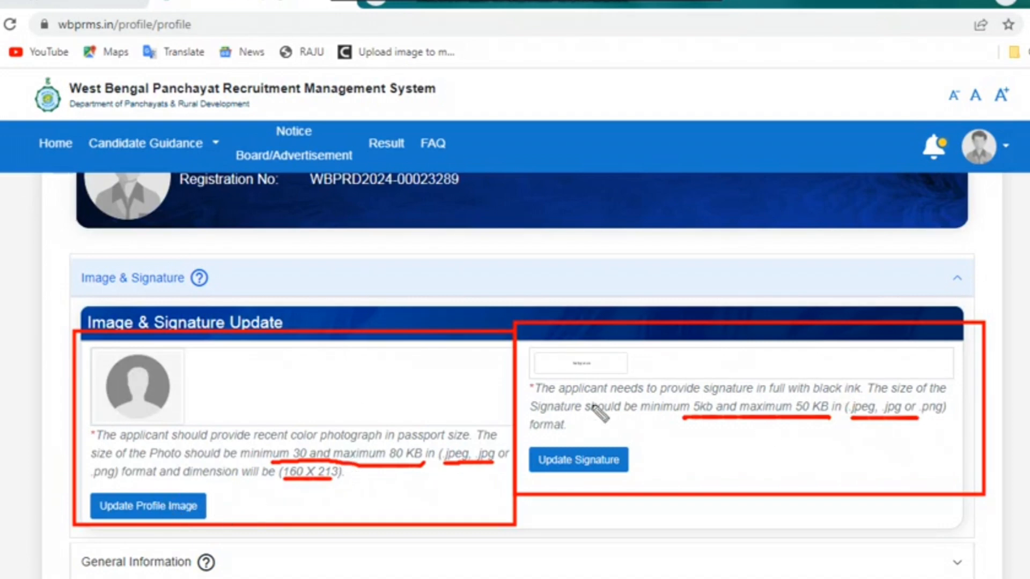
left_click_drag(161, 381, 304, 364)
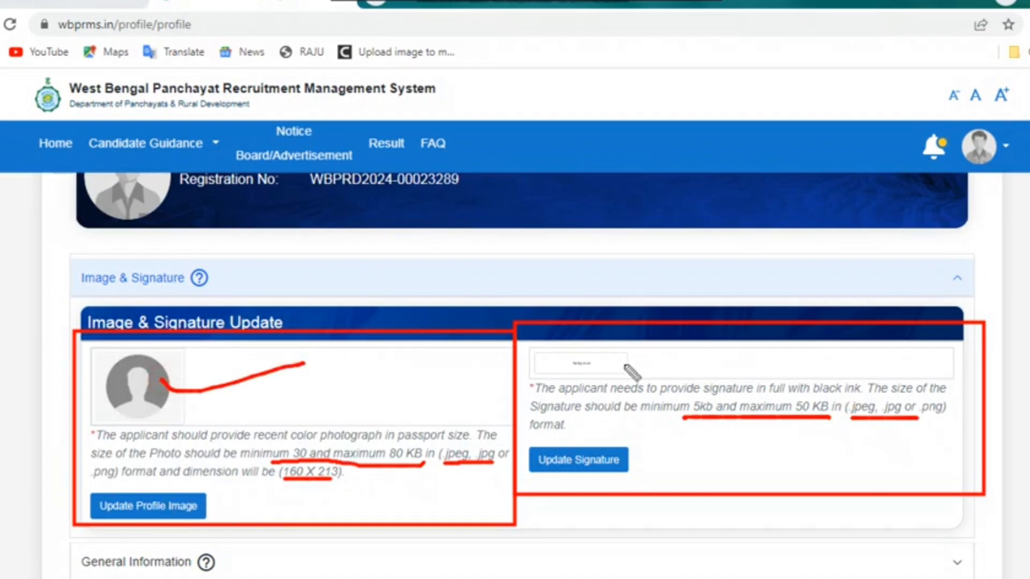
left_click_drag(625, 365, 762, 360)
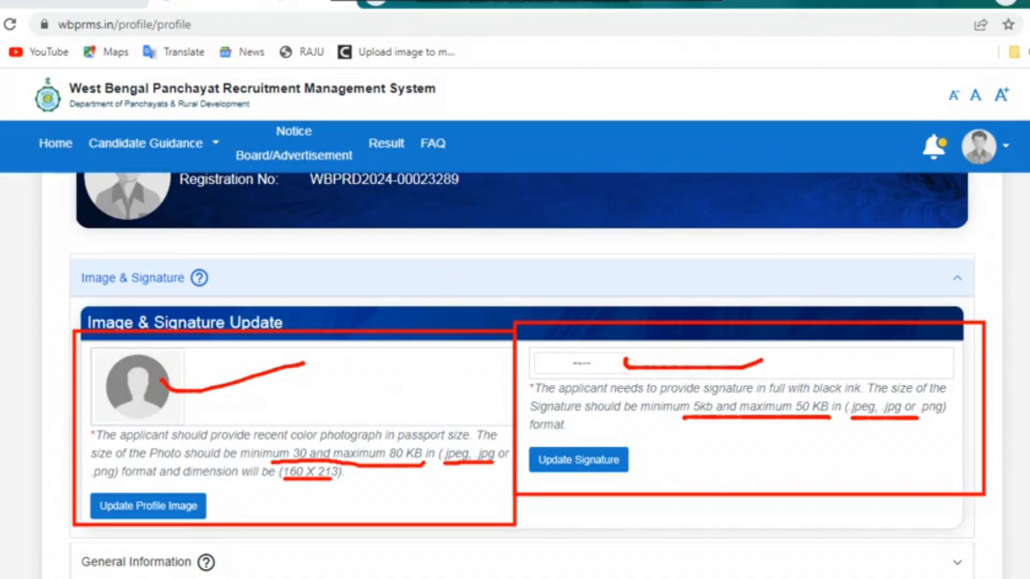
key("Escape")
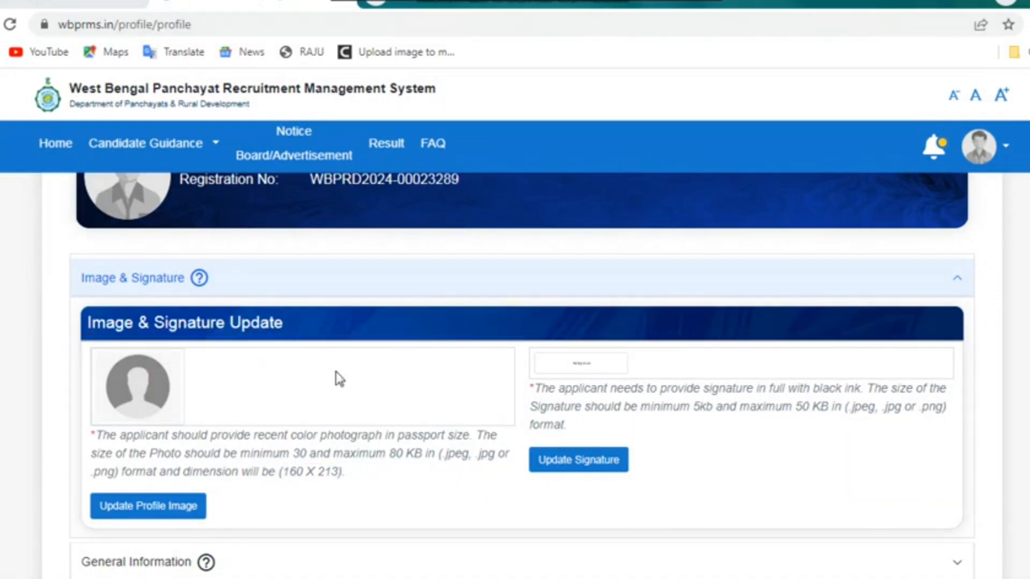
Upload the passport-size photo from the Desktop, cropped to 160 × 213 (77 KB).
left_click(122, 511)
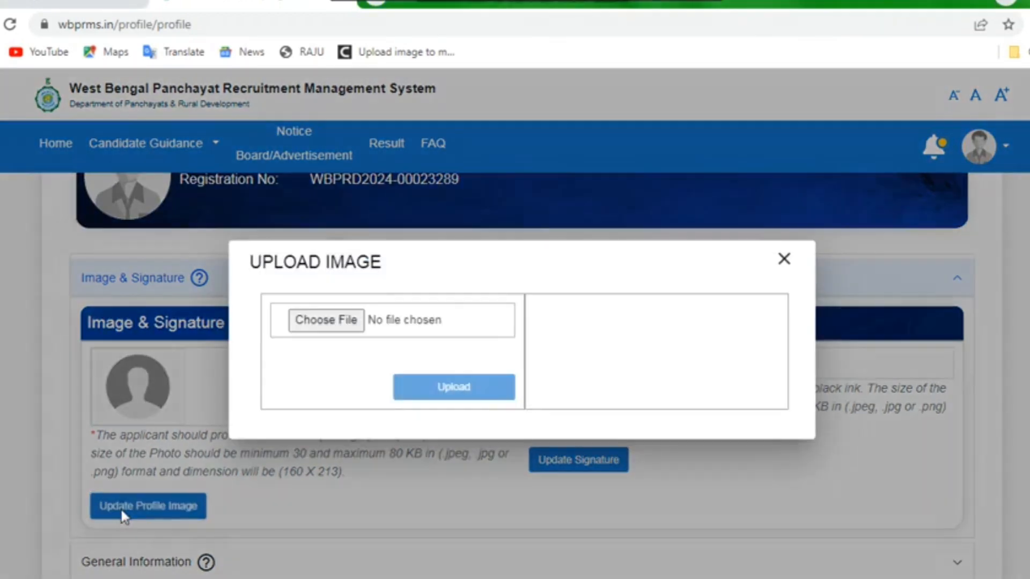
left_click(327, 325)
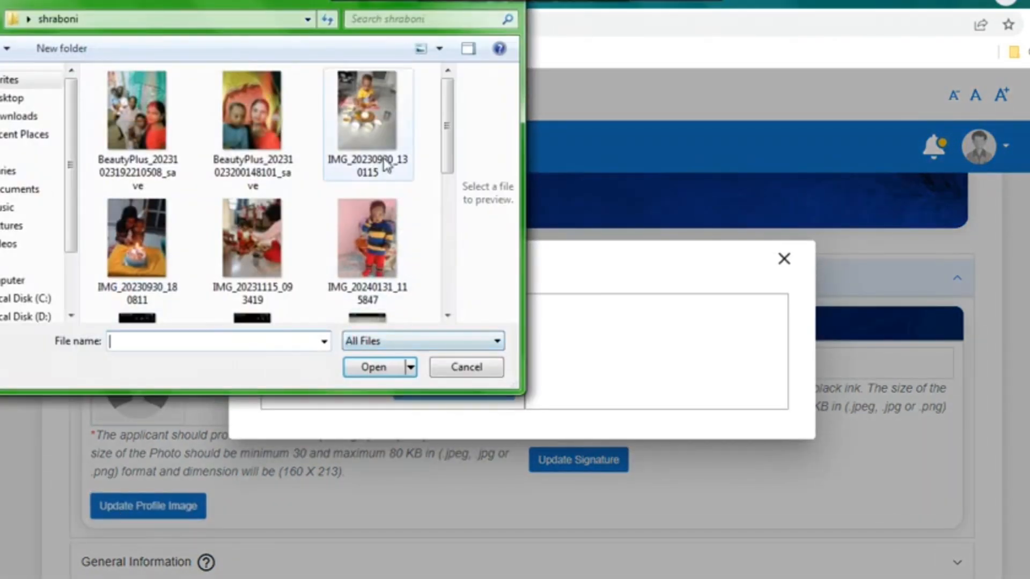
left_click(13, 97)
scroll(349, 161, "down", 3)
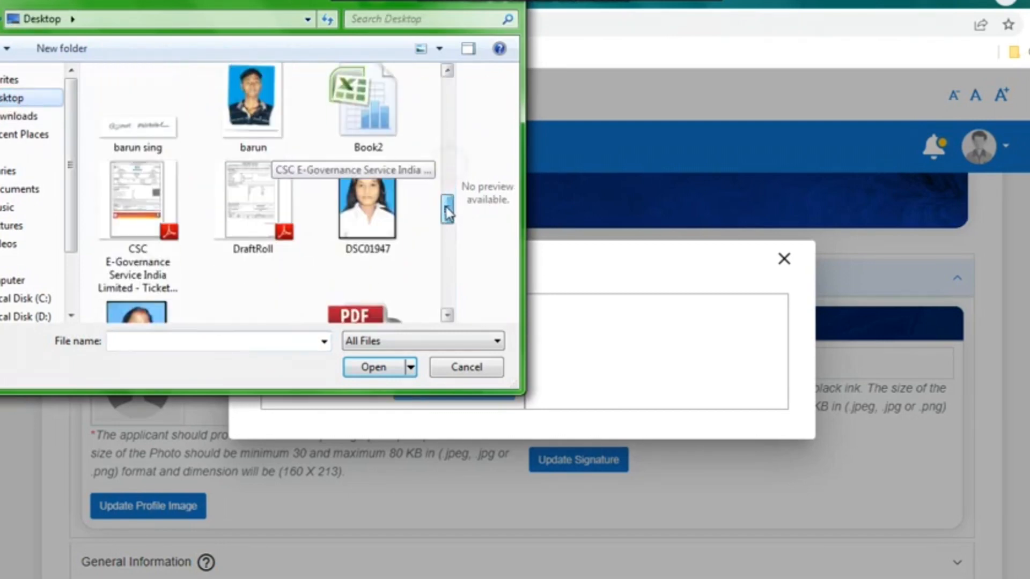
left_click(277, 157)
left_click(358, 370)
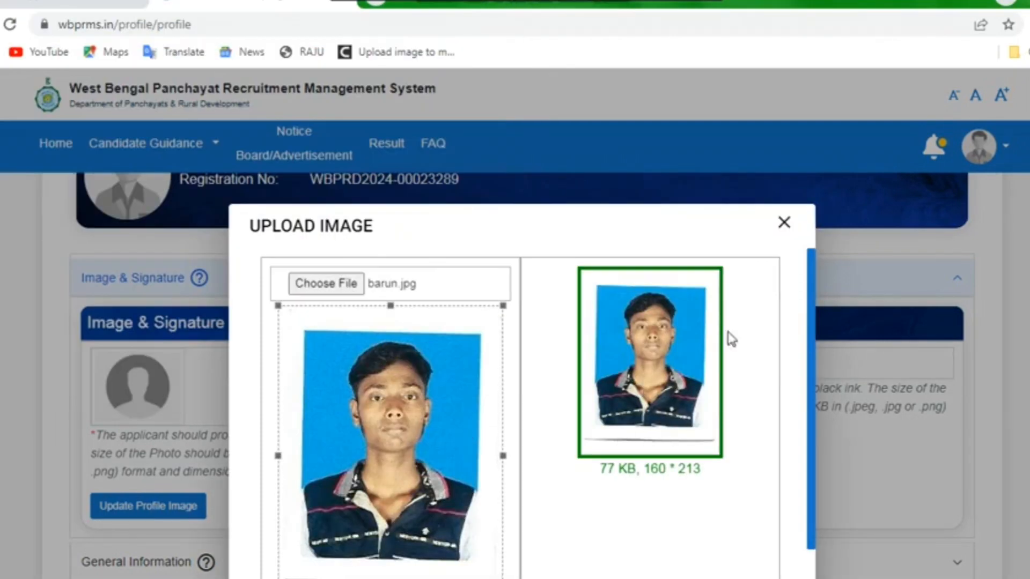
scroll(469, 375, "down", 2)
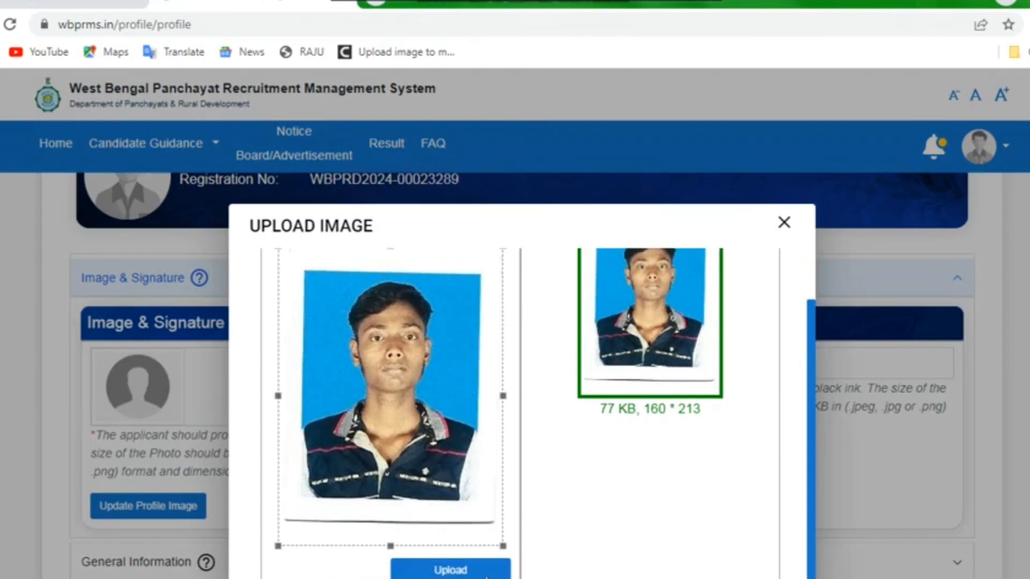
left_click(455, 571)
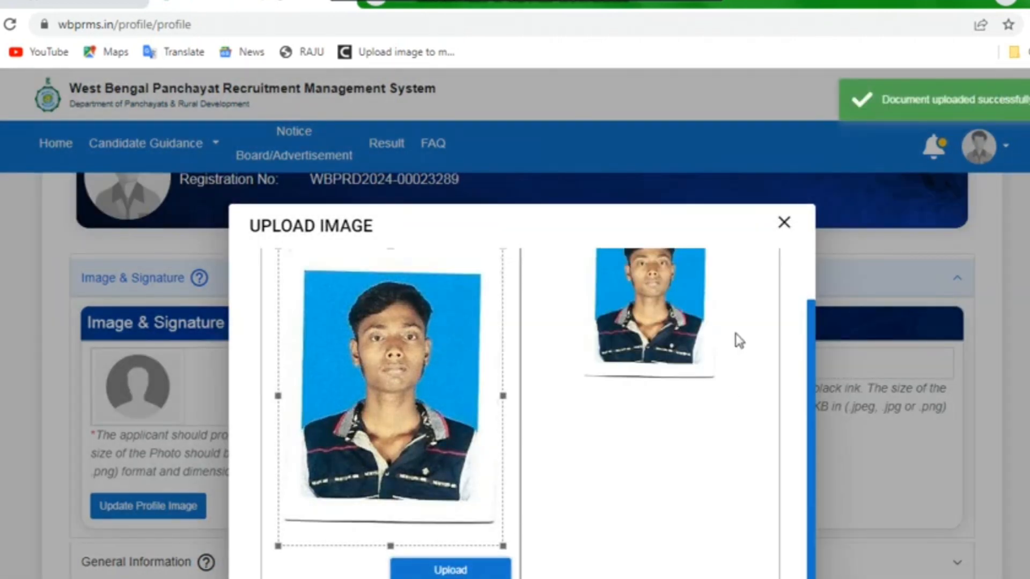
scroll(516, 496, "up", 1)
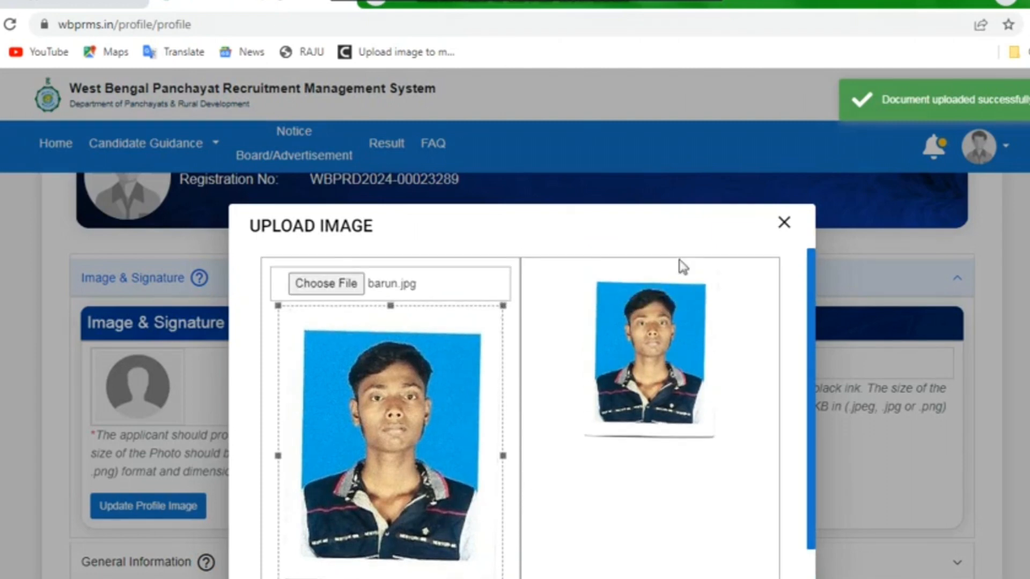
left_click(784, 224)
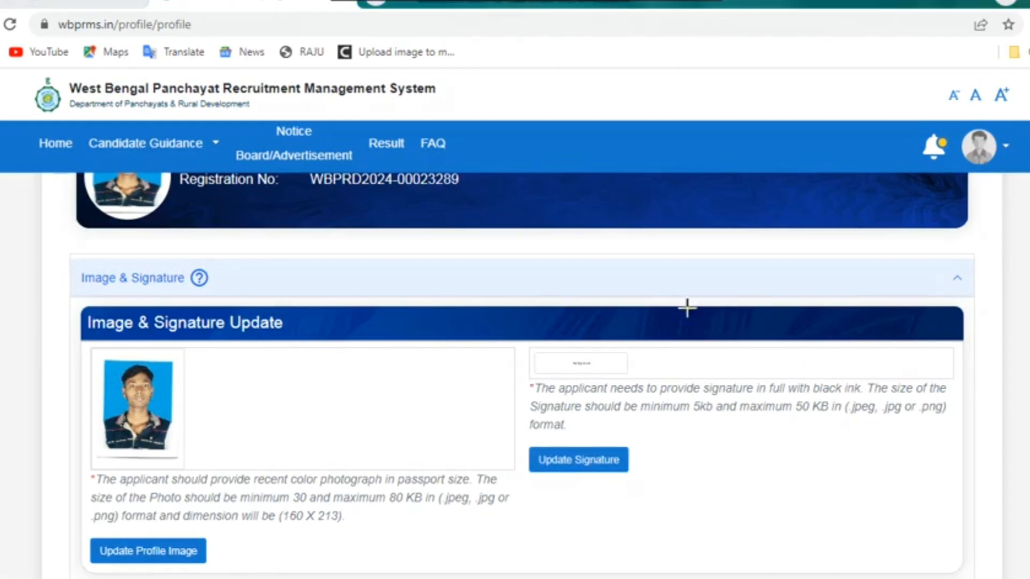
Upload the signature JPG (7 KB, 150 × 41) and close the upload dialog.
left_click(568, 461)
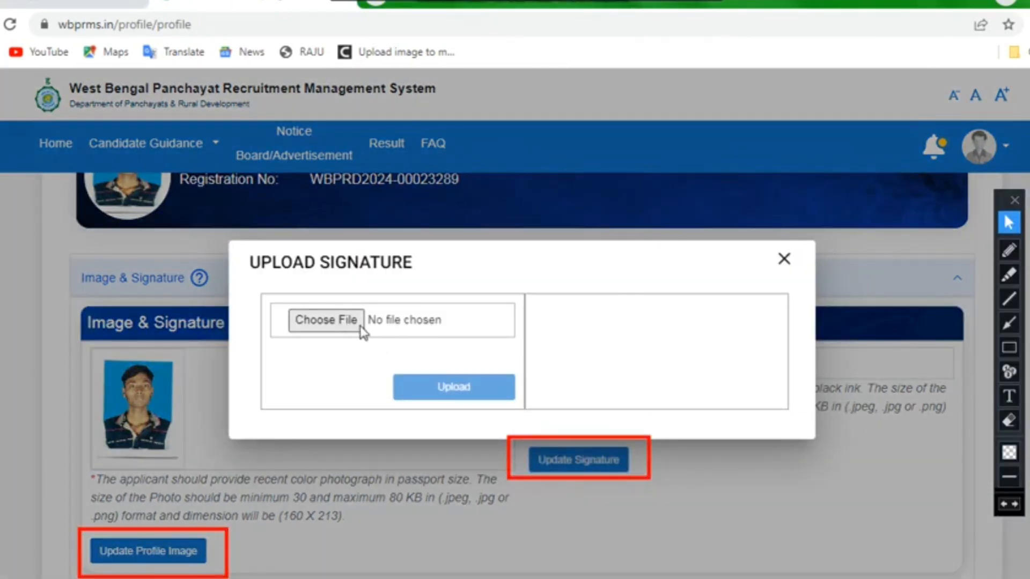
left_click(320, 322)
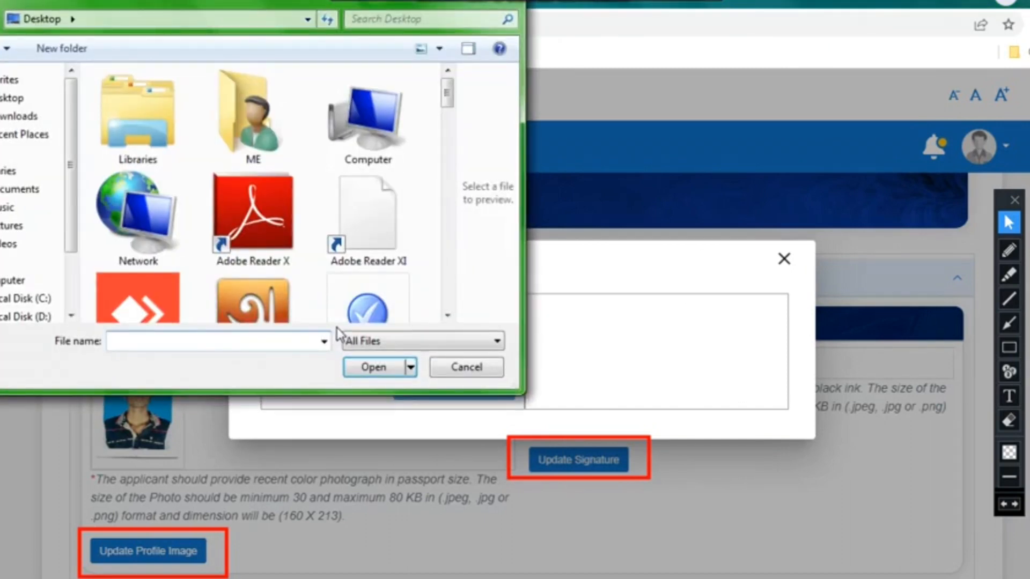
mouse_move(449, 96)
left_mouse_down()
mouse_move(453, 166)
mouse_move(421, 305)
mouse_move(429, 196)
left_mouse_up()
left_click(111, 217)
left_click(370, 367)
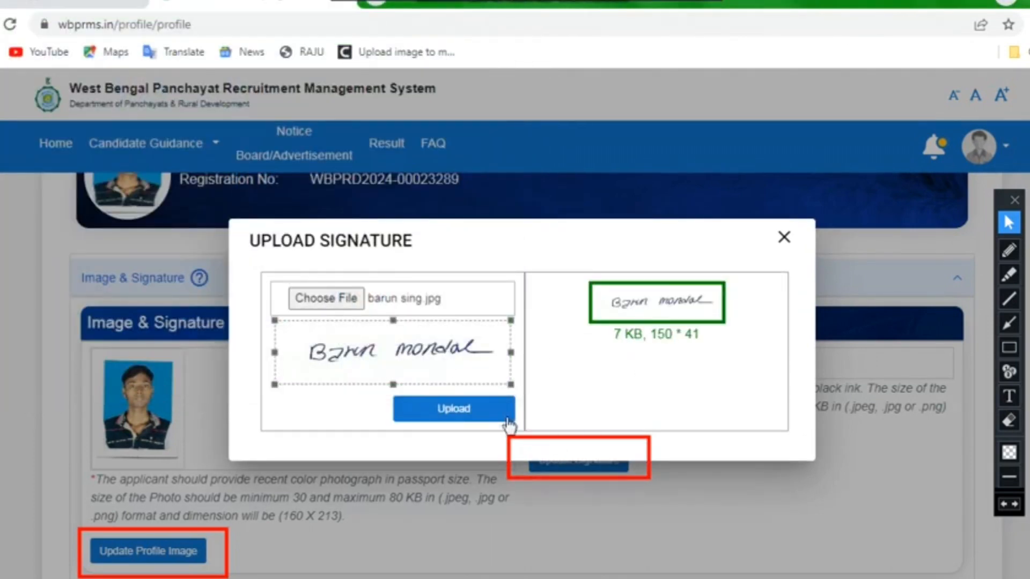
left_click(506, 419)
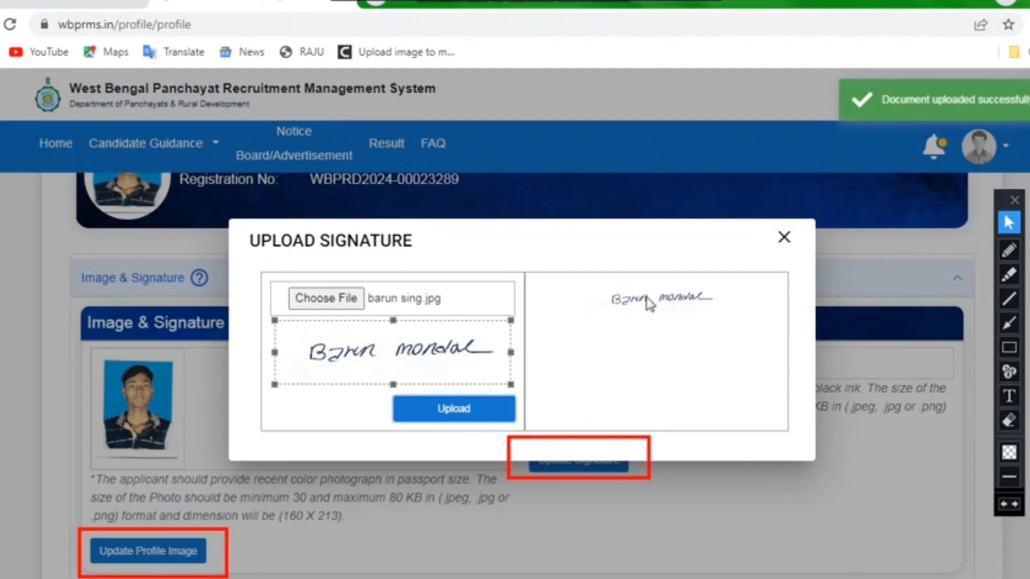
left_click(783, 237)
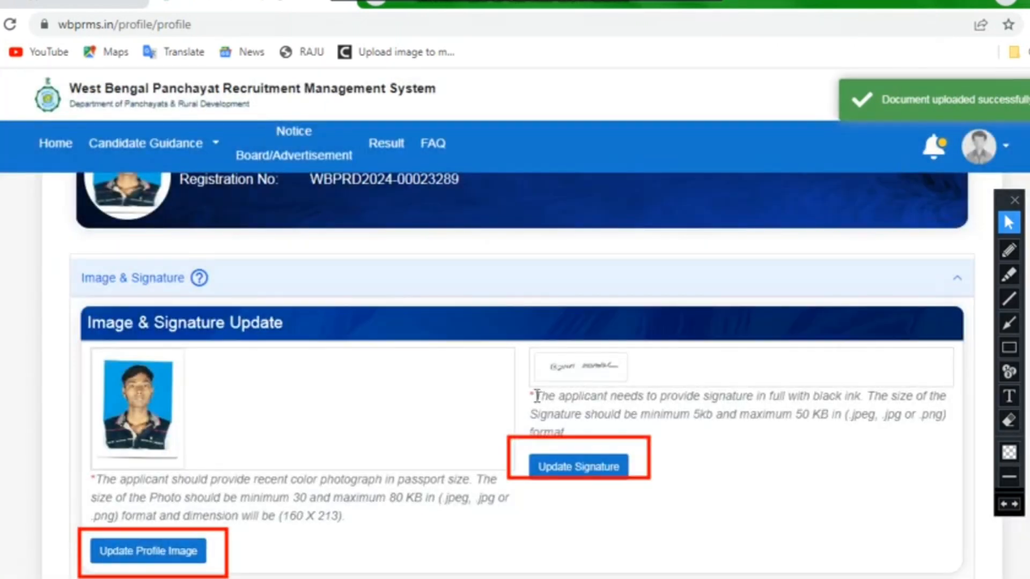
Outline the signature thumbnail and profile photo in red, then erase the outlines.
left_click(1008, 347)
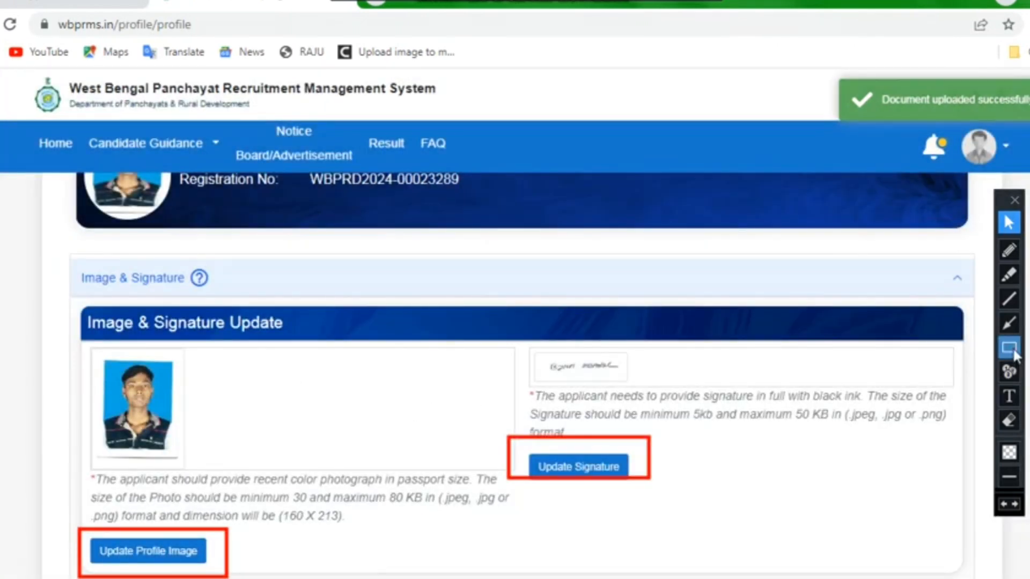
left_click_drag(527, 339, 647, 386)
mouse_move(72, 336)
left_mouse_down()
mouse_move(211, 460)
mouse_move(214, 477)
left_mouse_up()
left_click(1011, 420)
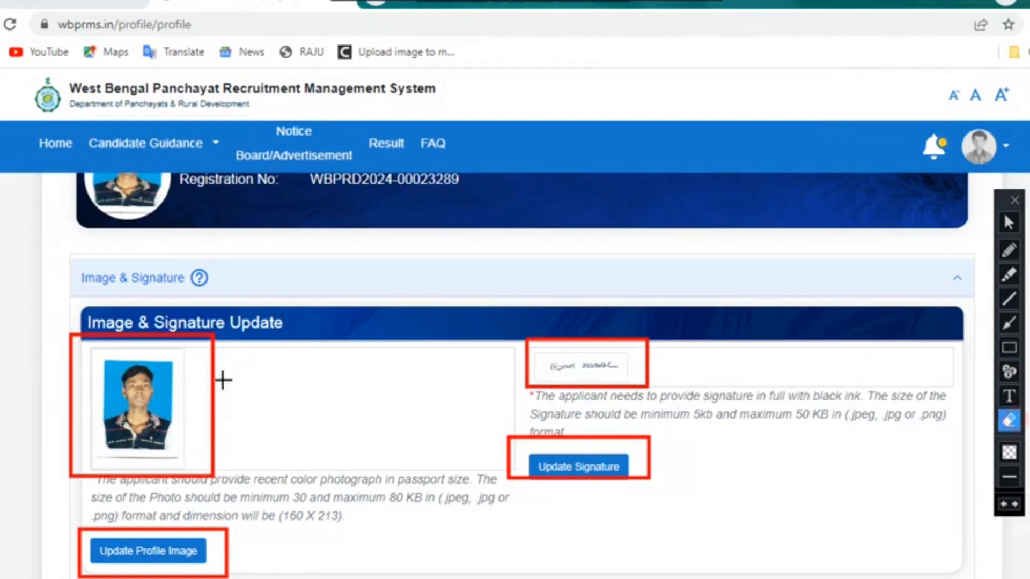
mouse_move(13, 284)
left_mouse_down()
mouse_move(304, 575)
mouse_move(768, 578)
left_mouse_up()
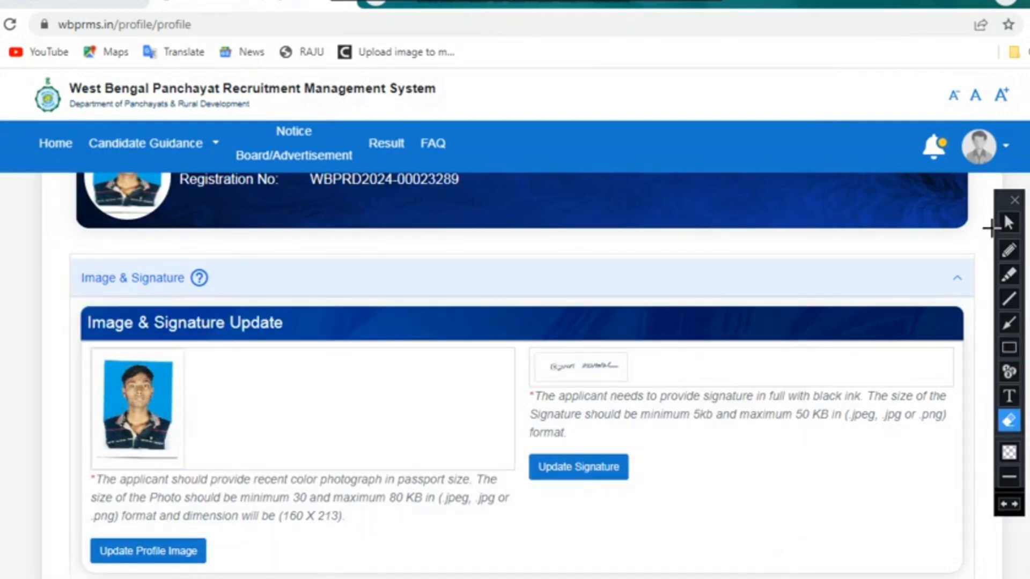
left_click(1009, 222)
Collapse Image & Signature and expand General Information, showing birth date Sep 1, 1991, Male, Indian.
scroll(736, 457, "down", 6)
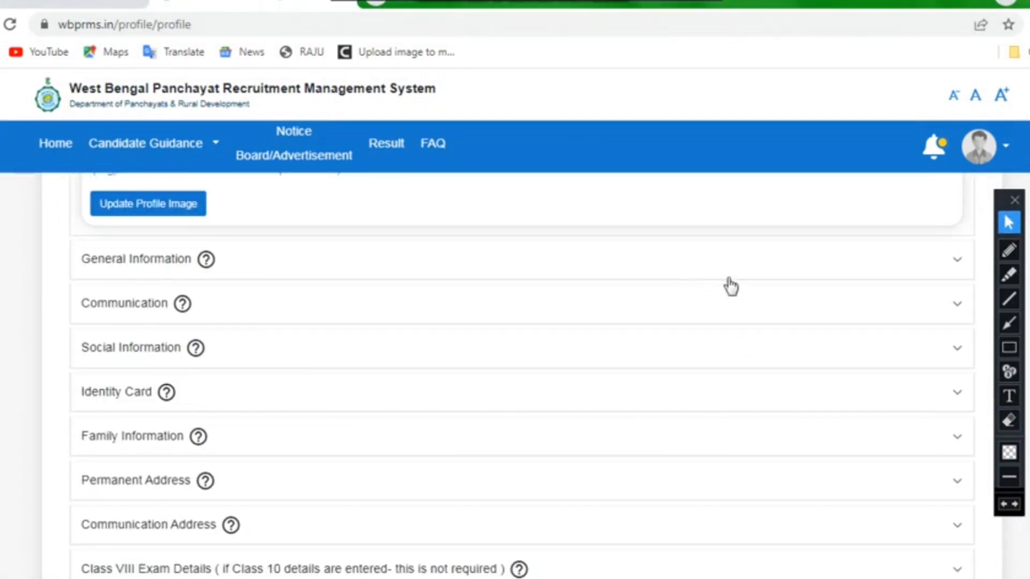
left_click(154, 441)
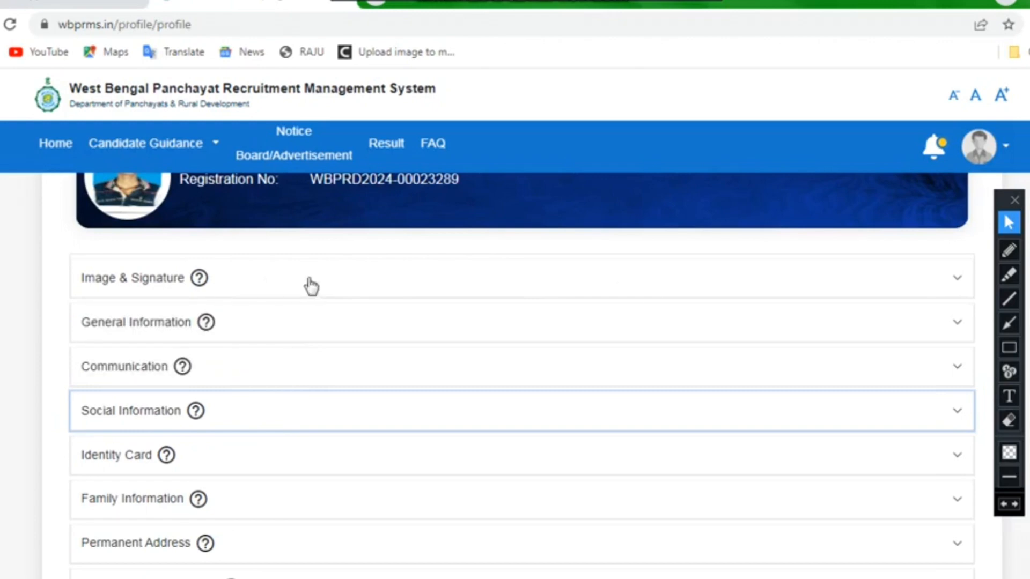
left_click(958, 279)
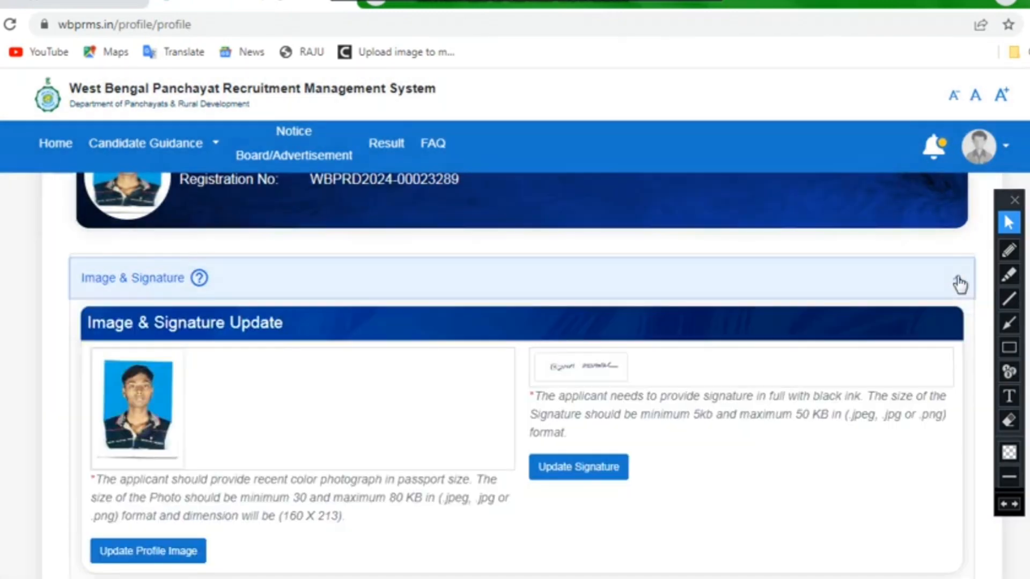
scroll(317, 395, "up", 3)
scroll(321, 389, "down", 6)
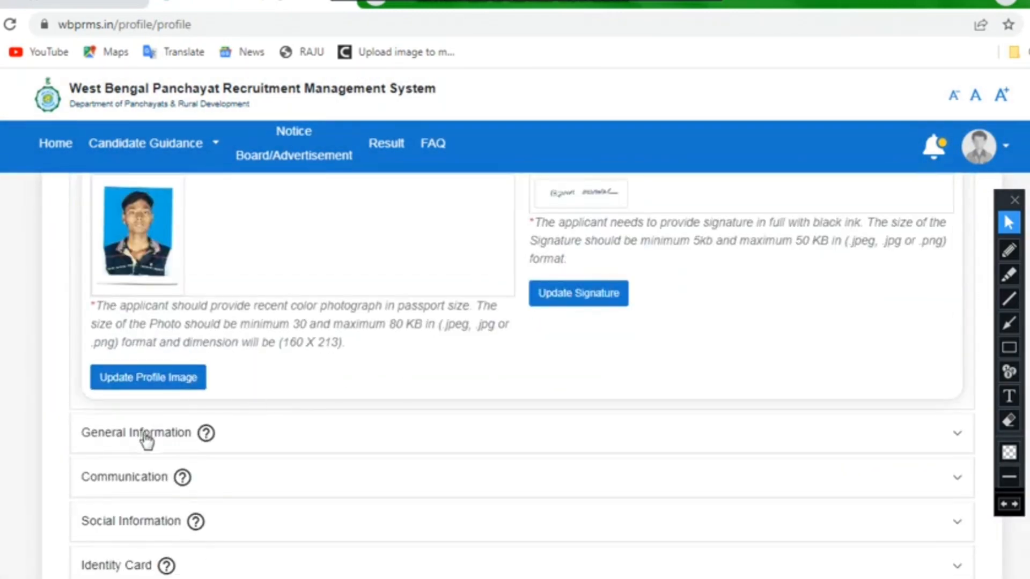
left_click(944, 439)
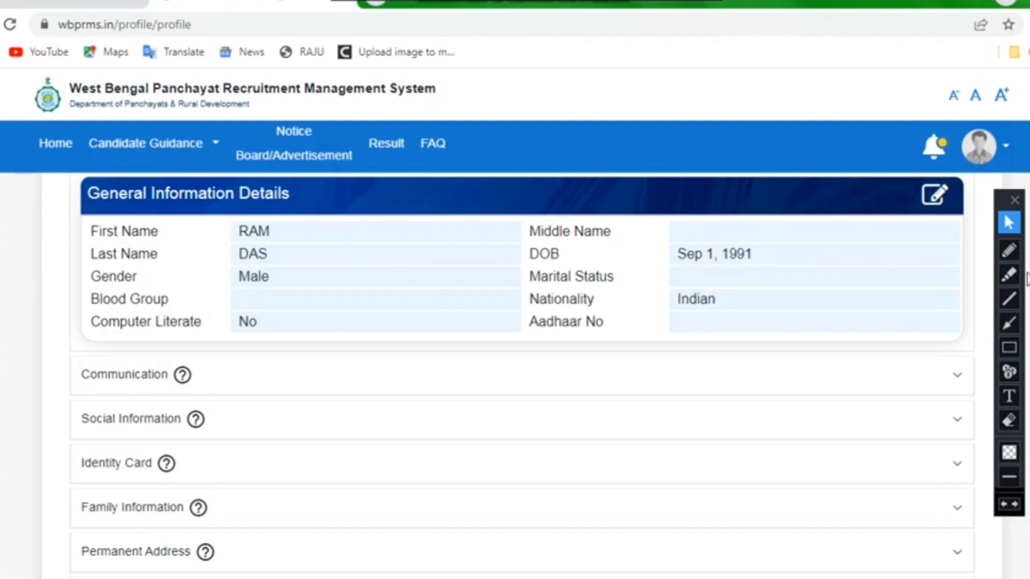
Draw a red box marking where General Information can be edited.
left_click(1009, 347)
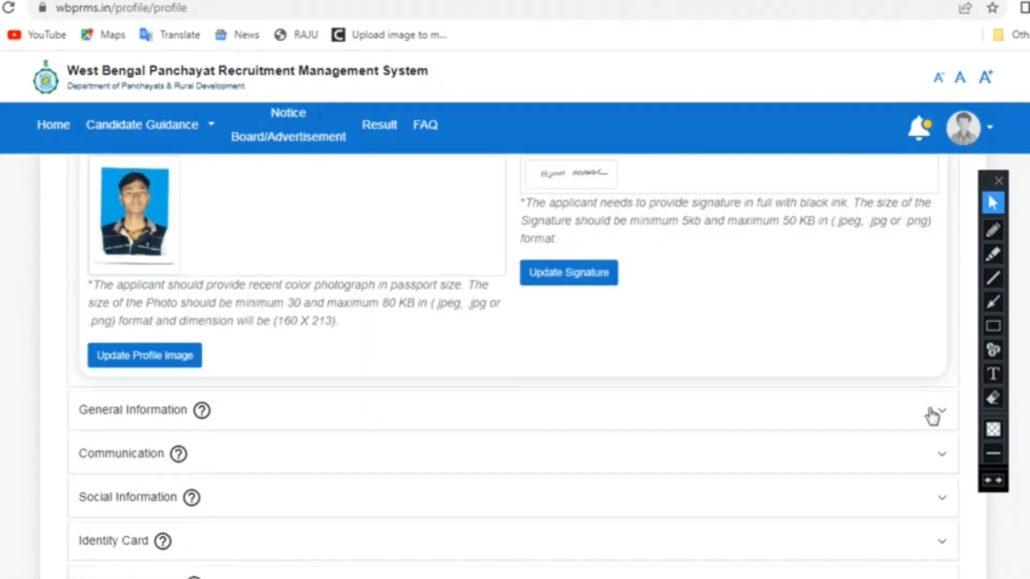
left_click(975, 438)
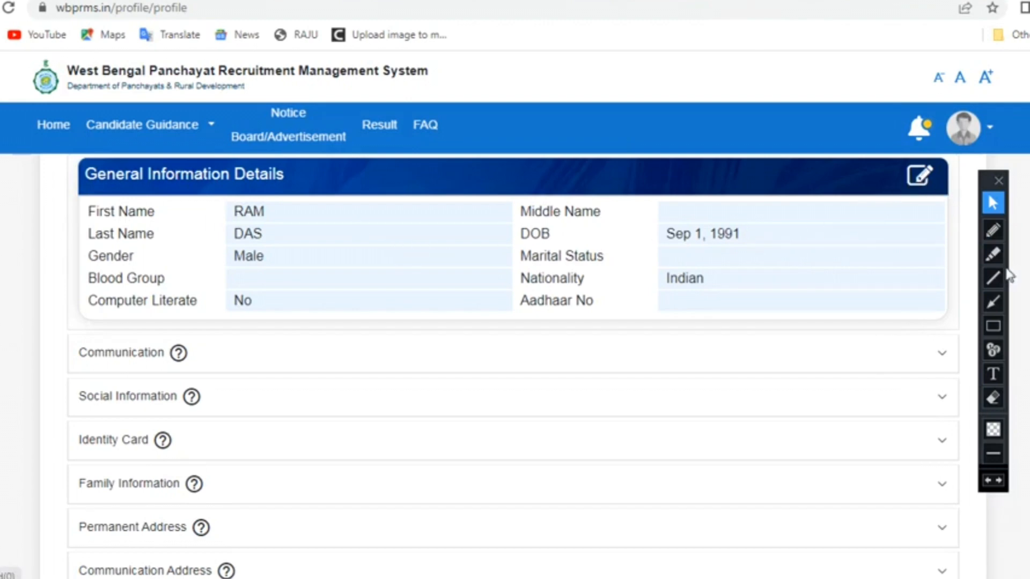
left_click(993, 325)
left_click_drag(885, 158, 949, 197)
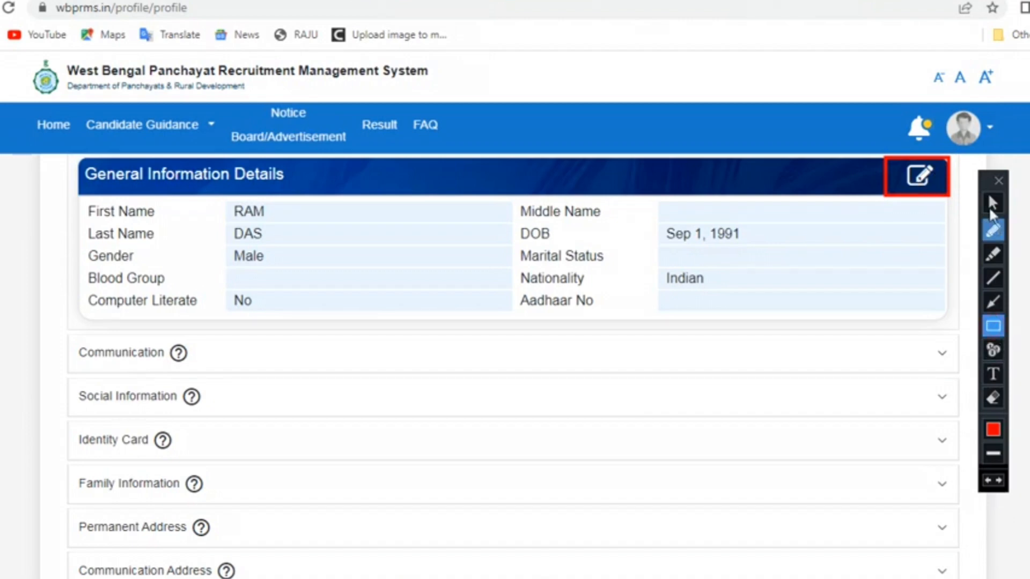
left_click(992, 206)
Edit General Information, setting marital status to Married and blood group to A+.
left_click(922, 195)
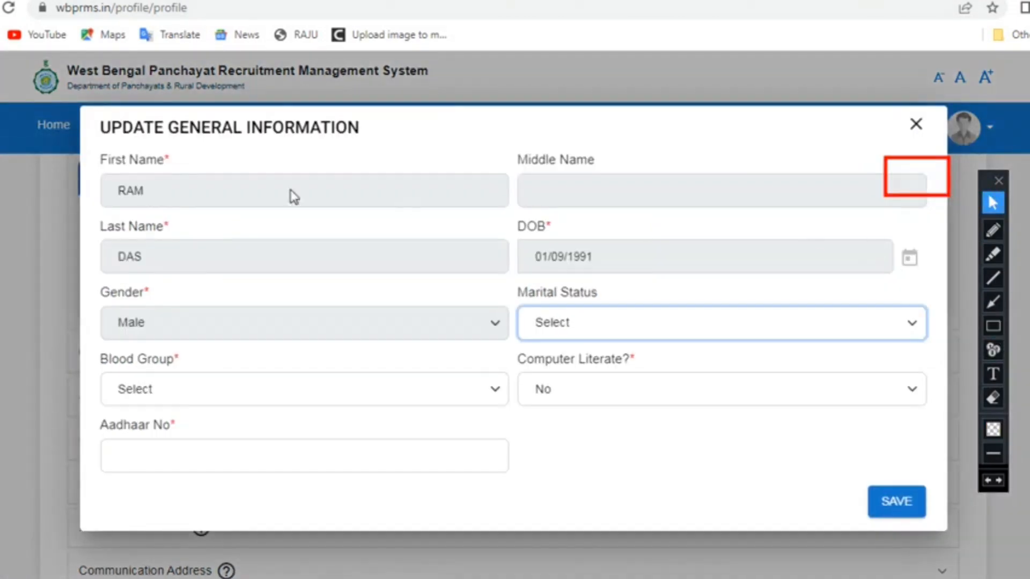
left_click(985, 479)
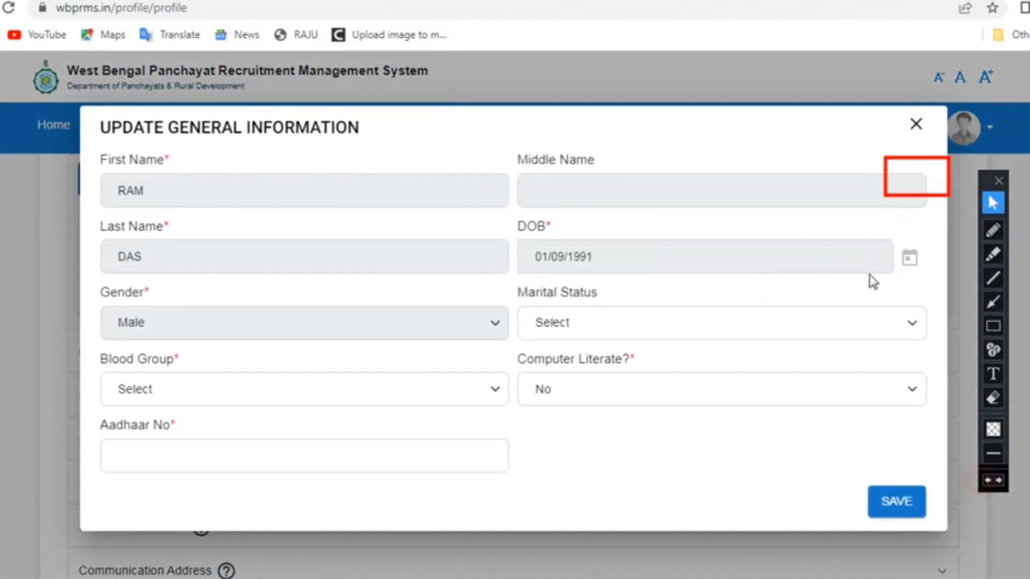
left_click(993, 399)
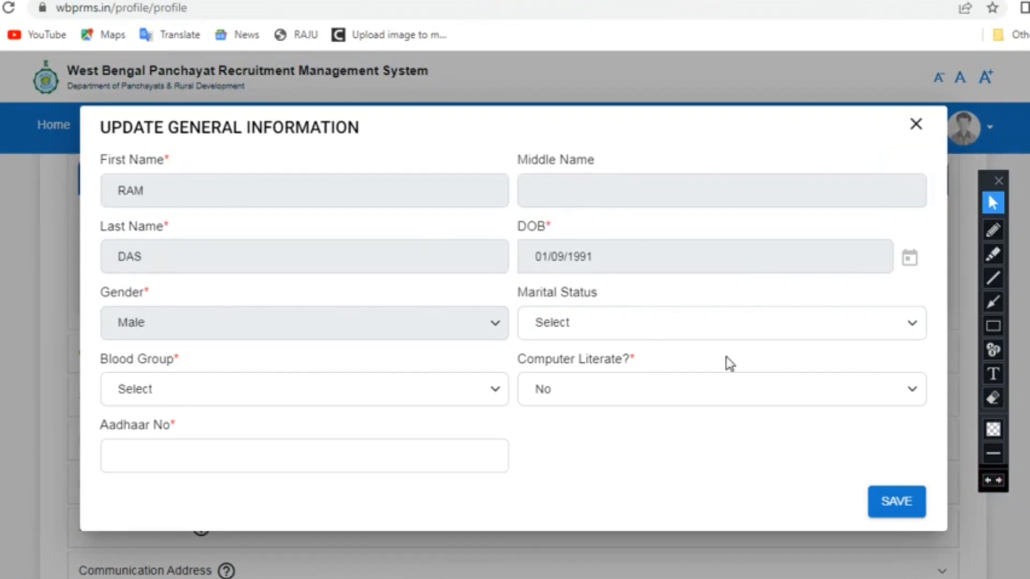
left_click(598, 327)
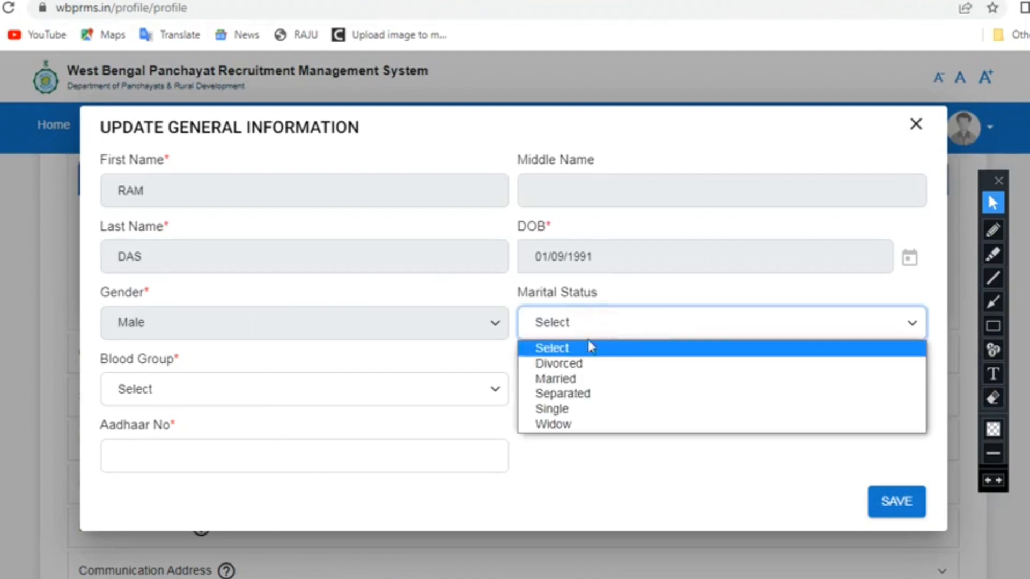
left_click(572, 380)
left_click(170, 390)
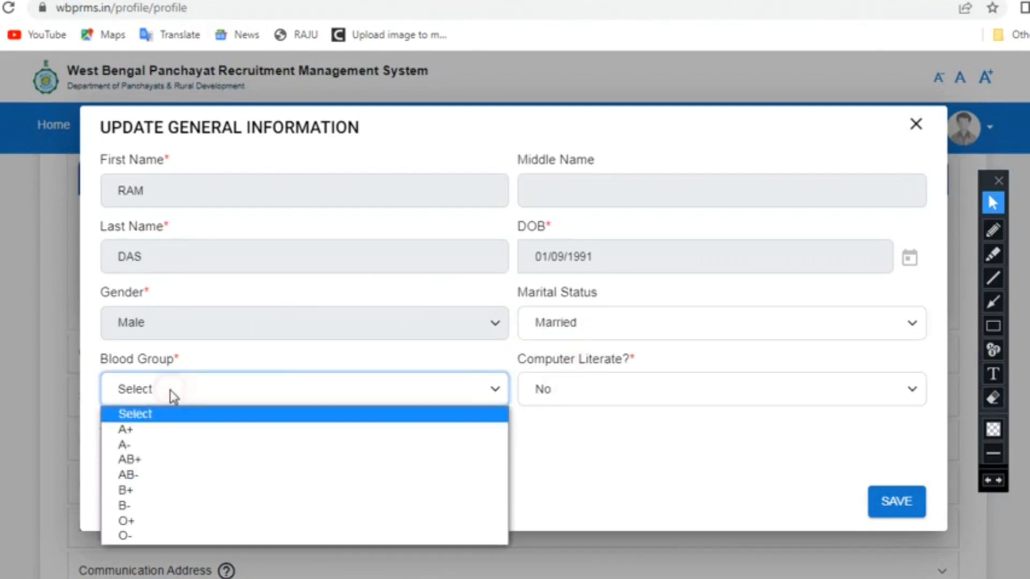
left_click(161, 429)
Mark computer literate Yes, enter the Aadhaar number, and save the general information.
left_click(593, 384)
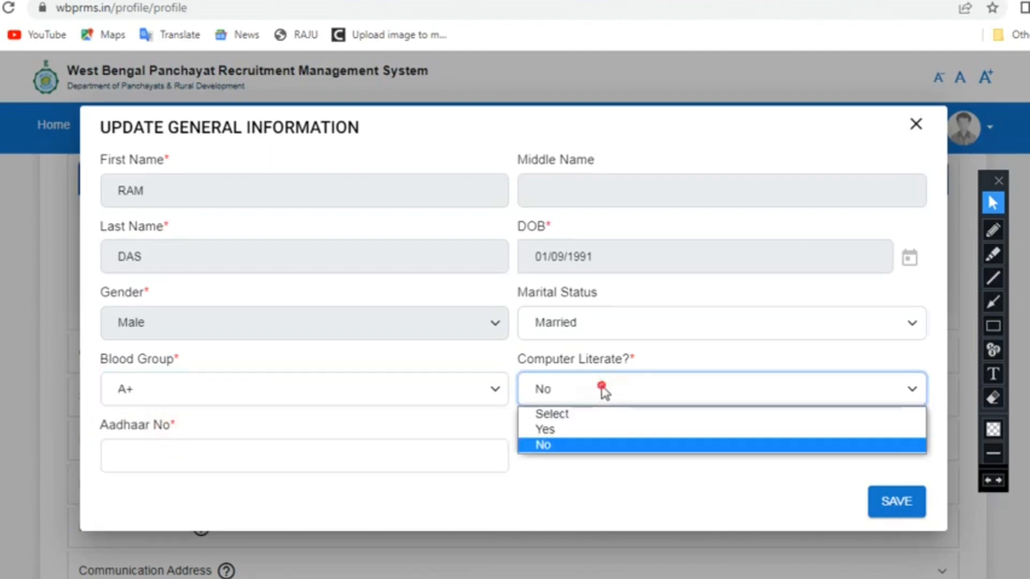
left_click(572, 430)
left_click(184, 455)
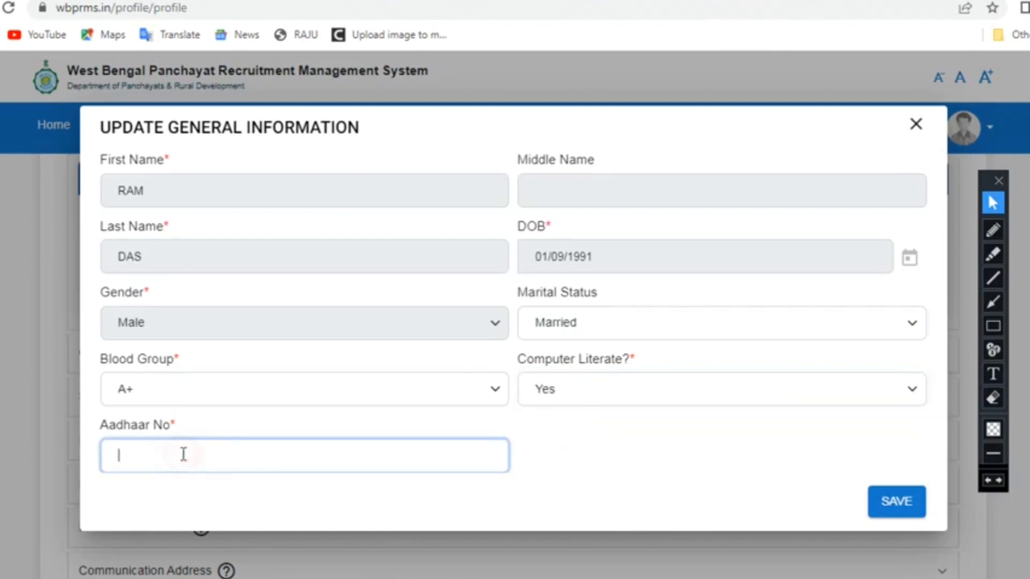
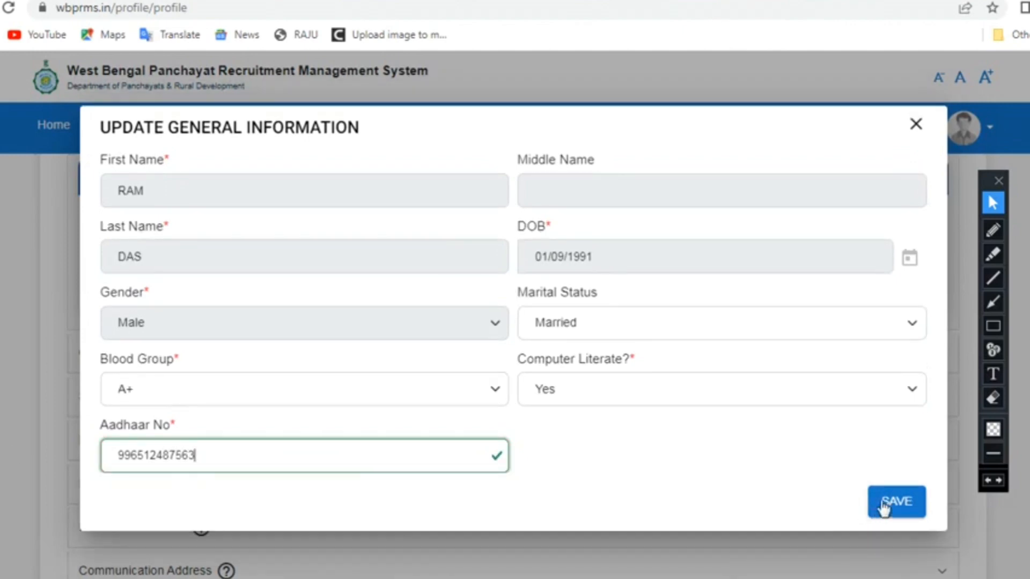
left_click(898, 508)
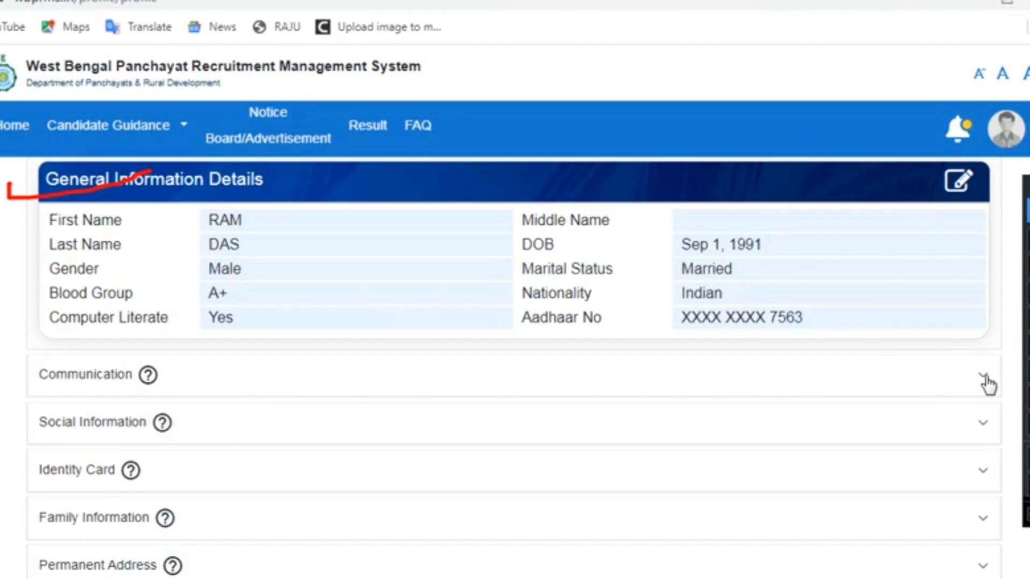
Expand the Communication details and underline the mobile label, mobile number and e-mail in red.
left_click(985, 378)
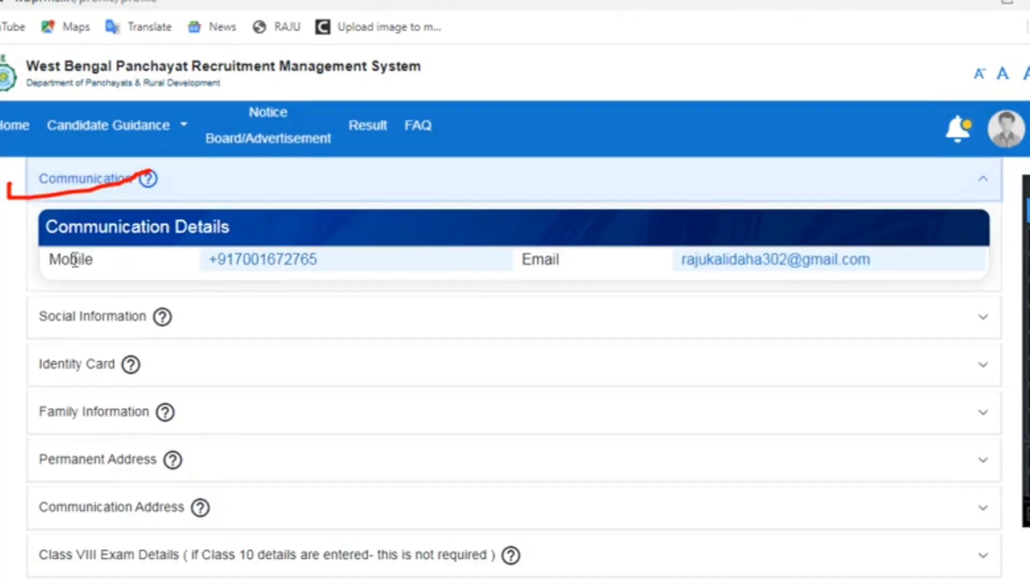
left_click_drag(3, 263, 143, 233)
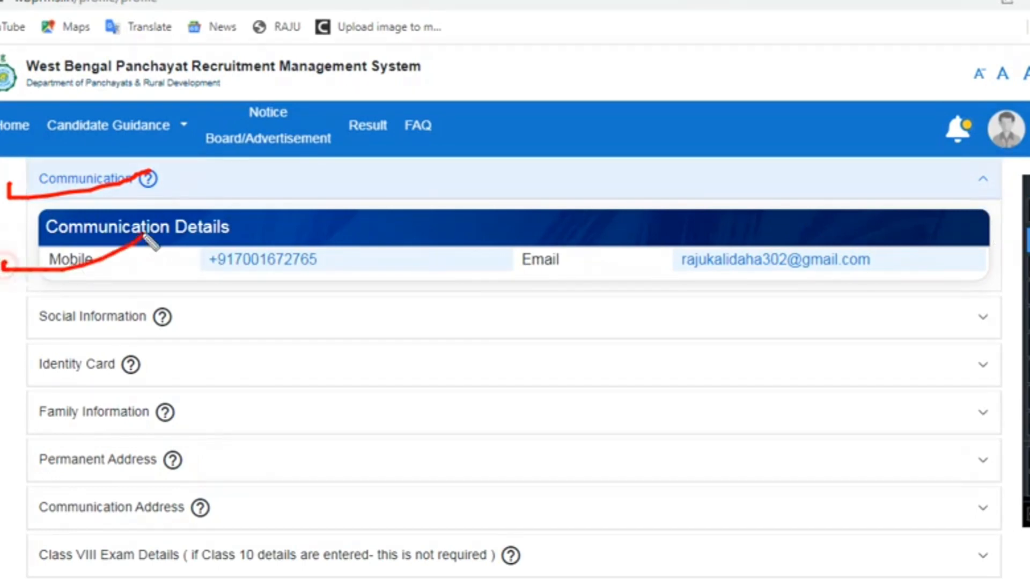
left_click_drag(178, 271, 316, 274)
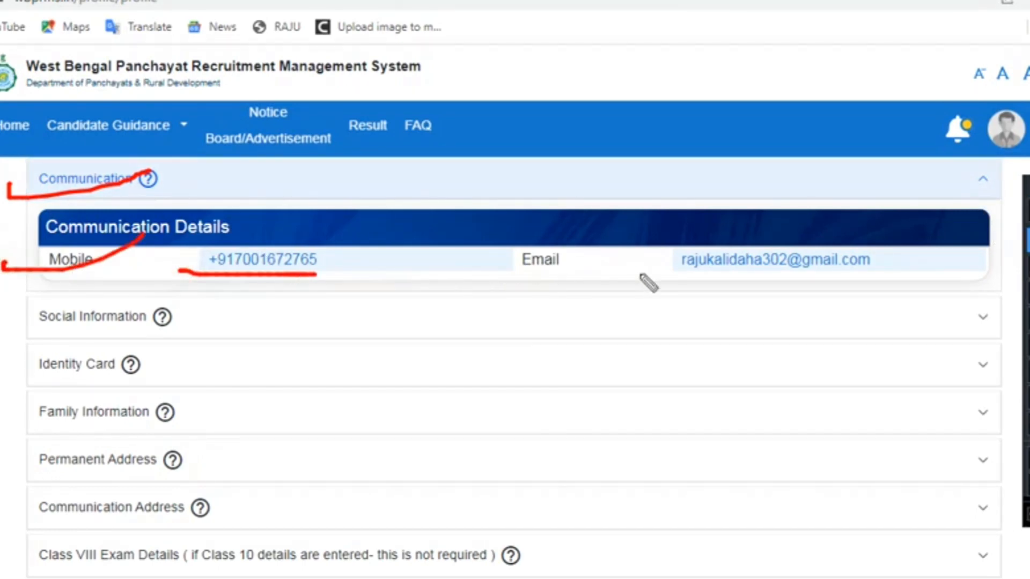
left_click_drag(672, 274, 834, 273)
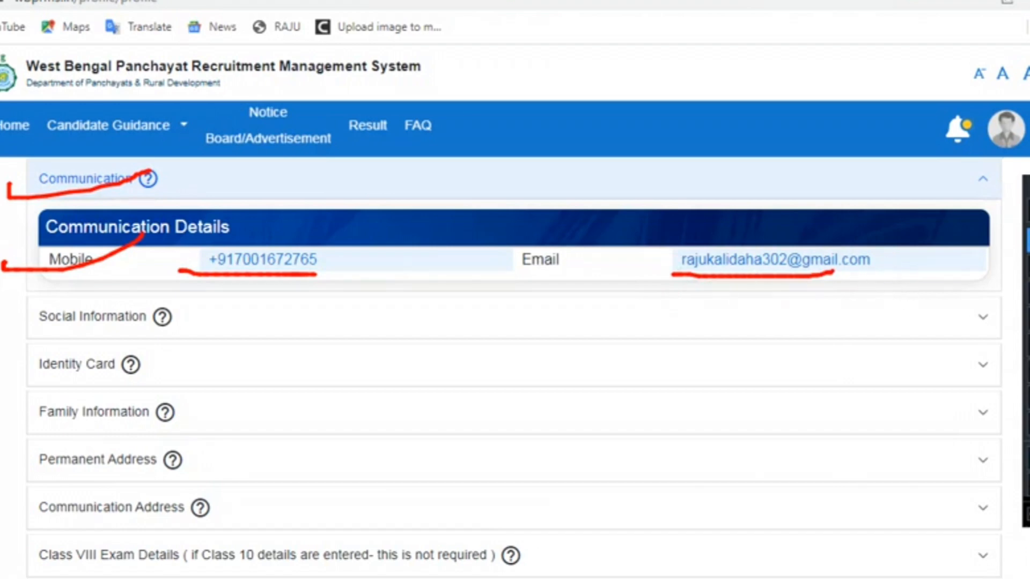
Undo the red underlines and expand Social Information, where religion and category are blank.
left_click(1027, 515)
left_click(1027, 515)
left_click(1028, 515)
left_click(1027, 515)
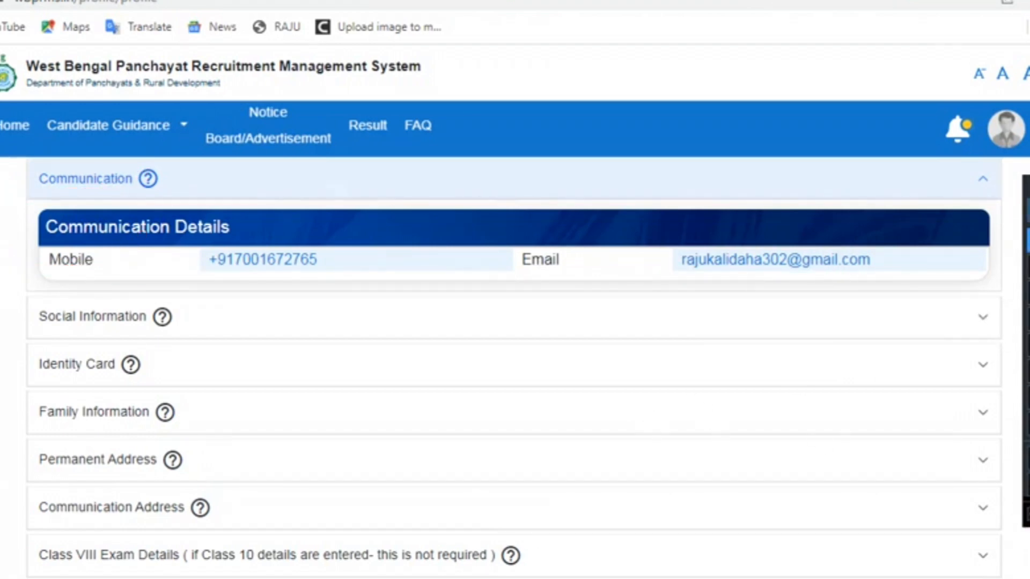
left_click(977, 320)
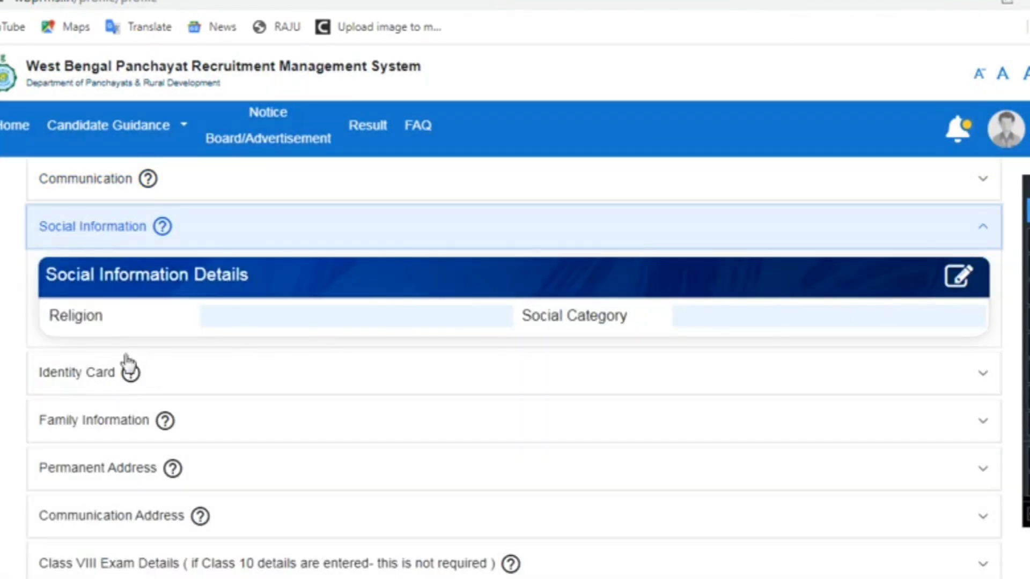
Save religion Hinduism and social category General, then expand the Identity Card section.
left_click(961, 279)
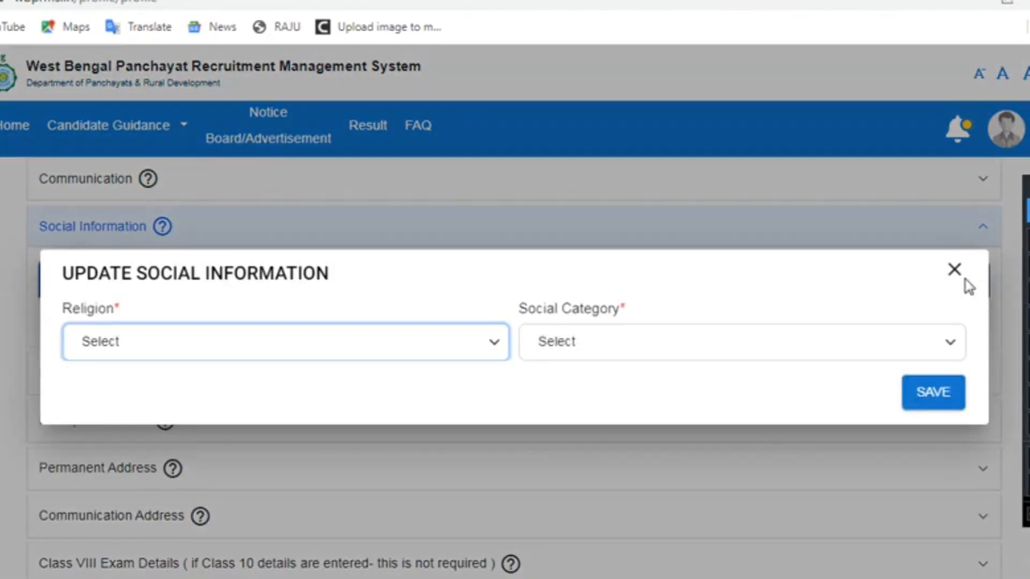
left_click(243, 355)
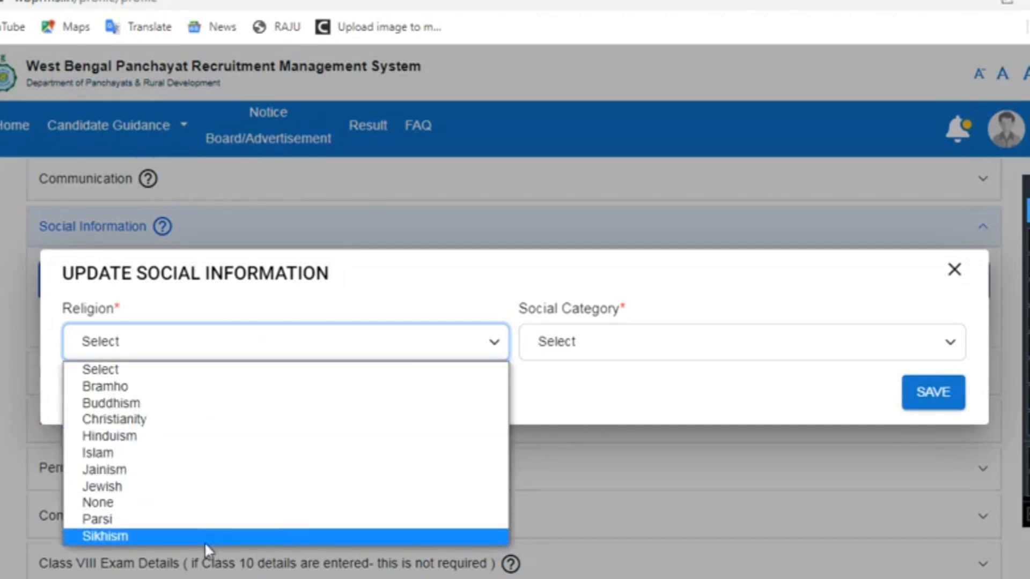
left_click(155, 440)
left_click(627, 340)
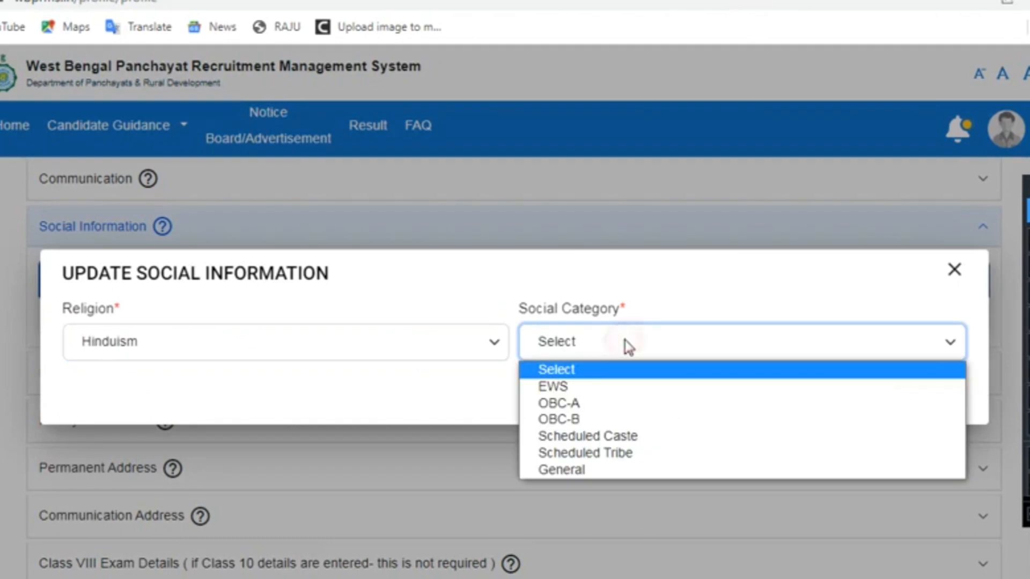
left_click(589, 467)
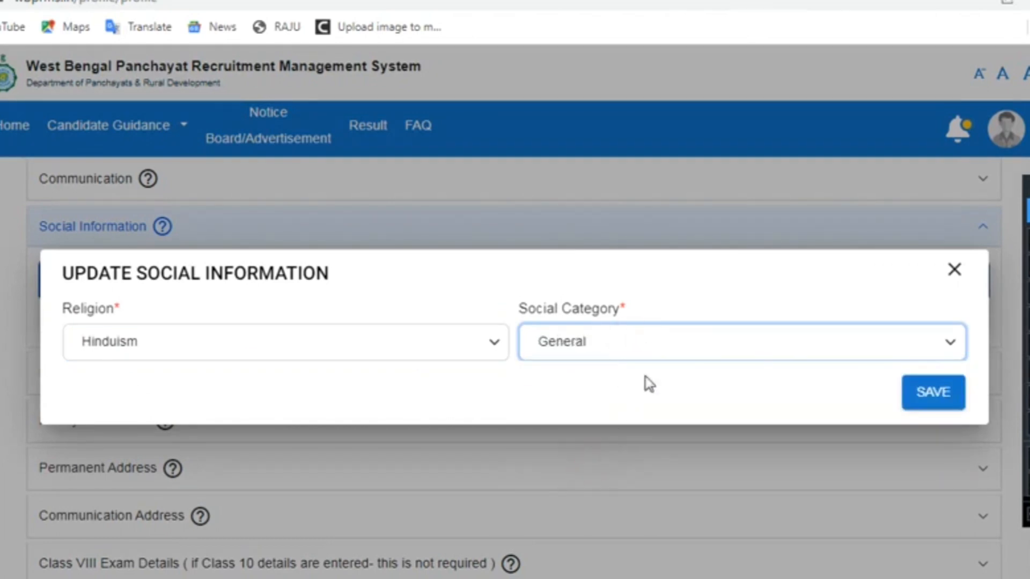
left_click(922, 397)
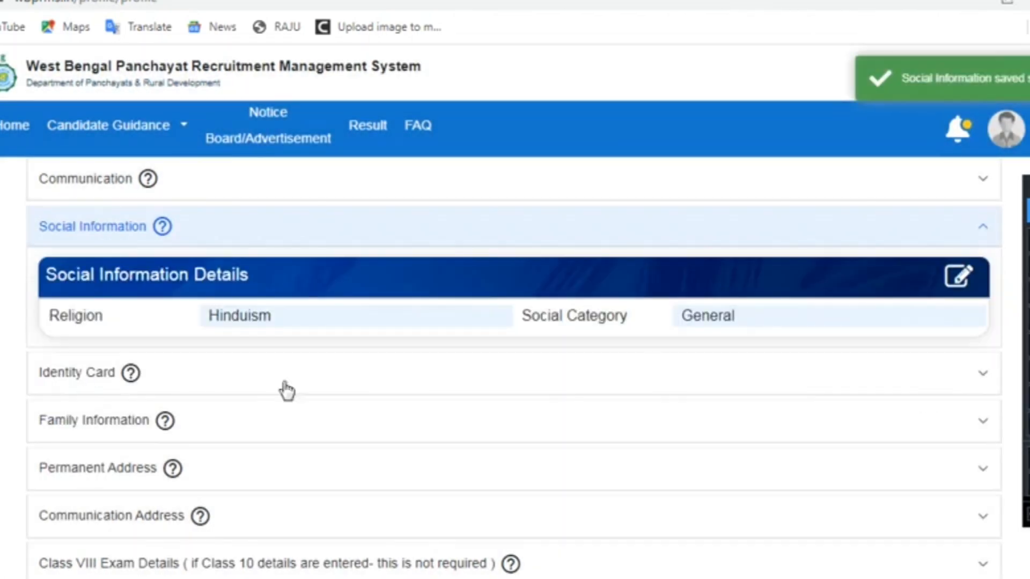
left_click(980, 374)
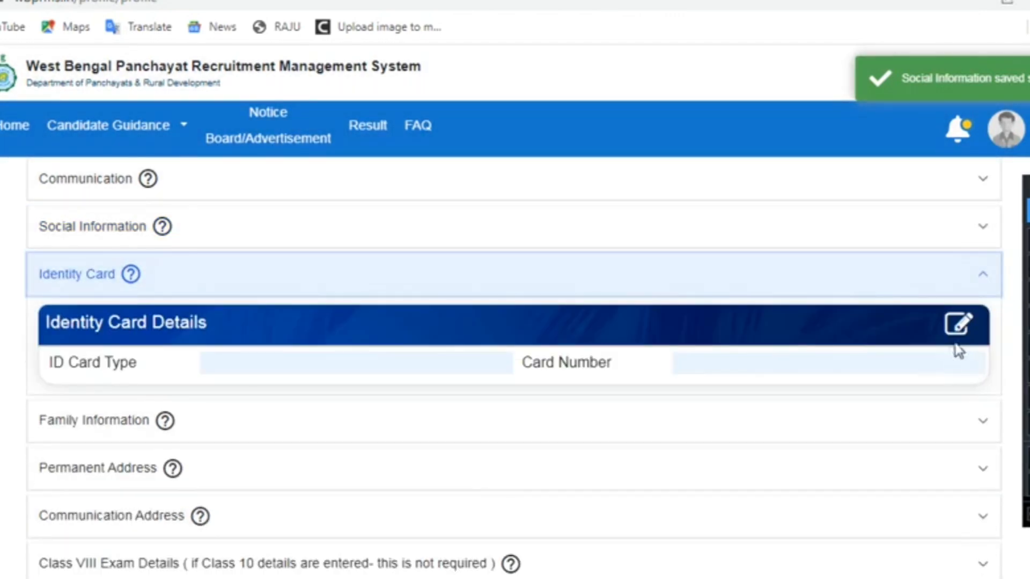
Save Voter Card as the identity type with its card number, then expand Family Information.
left_click(959, 324)
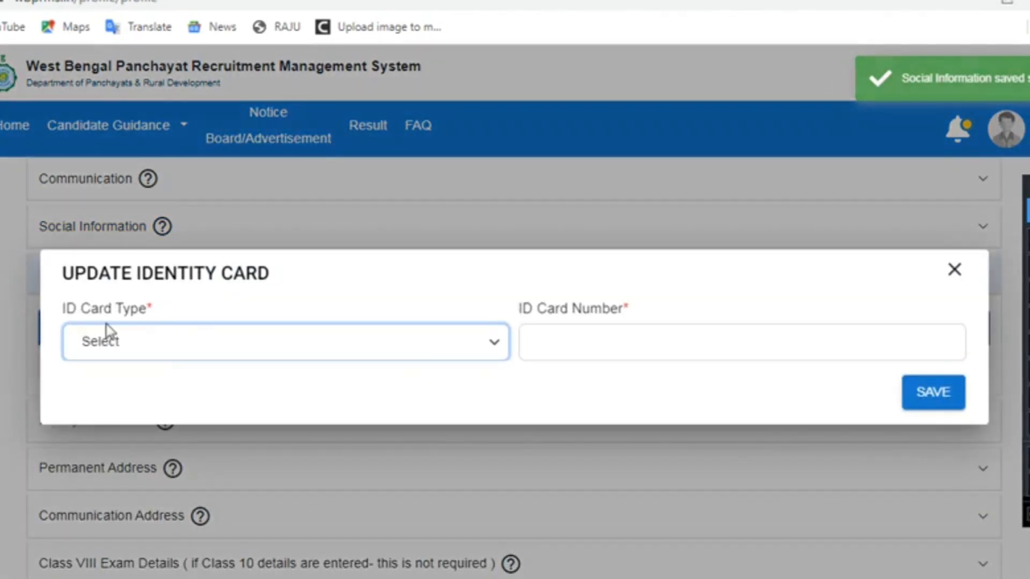
left_click(142, 343)
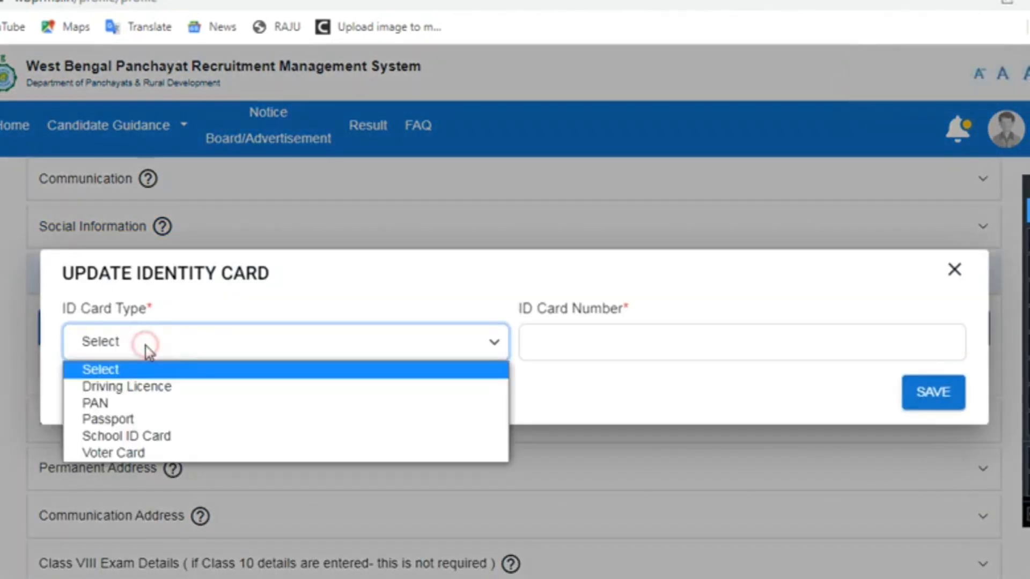
left_click(117, 455)
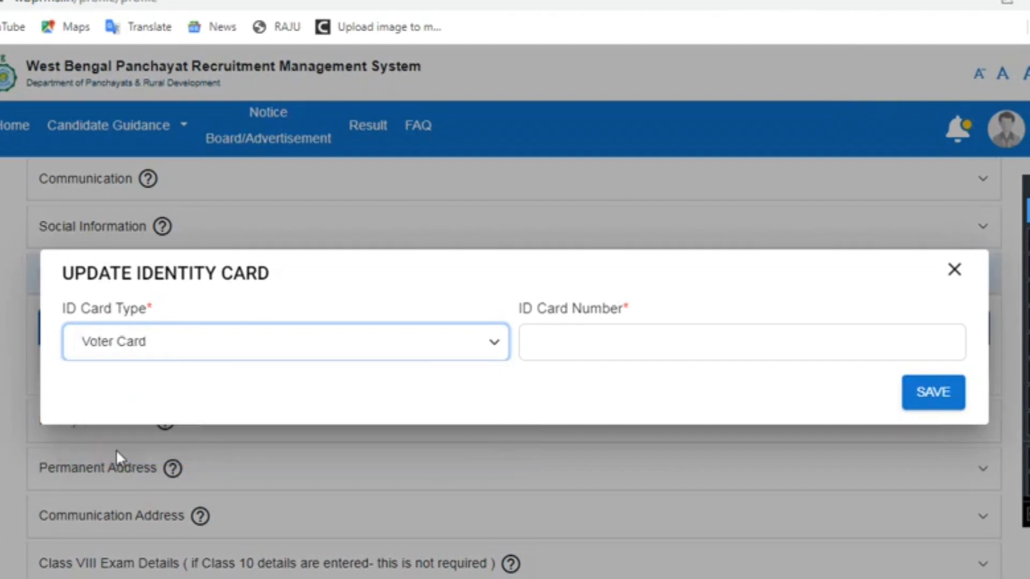
left_click(592, 346)
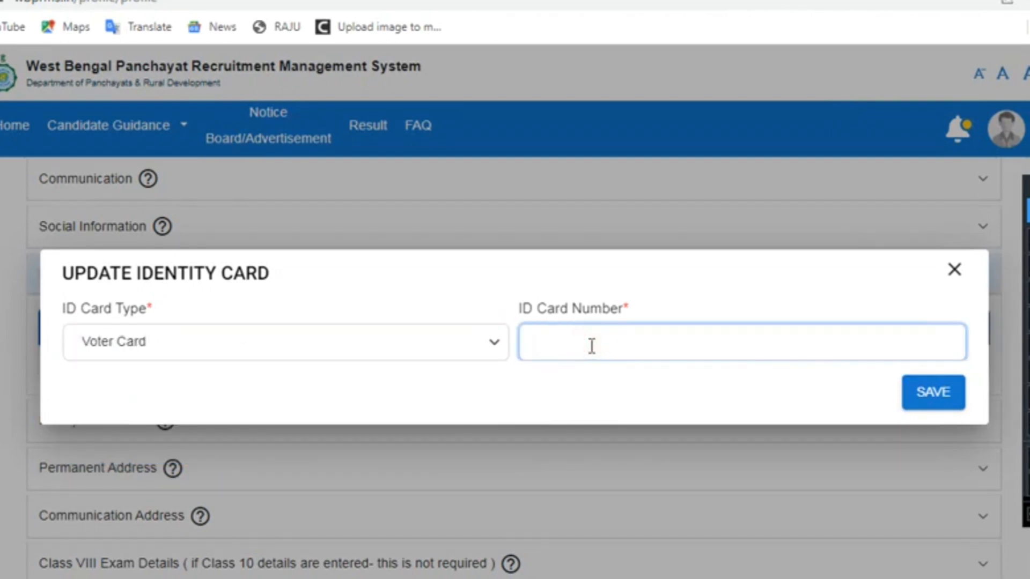
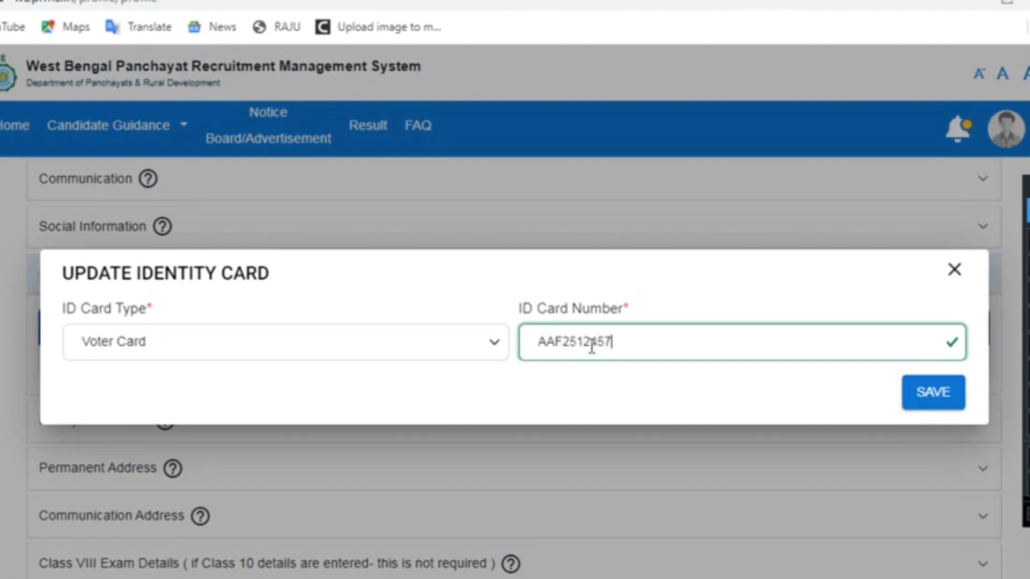
left_click(933, 410)
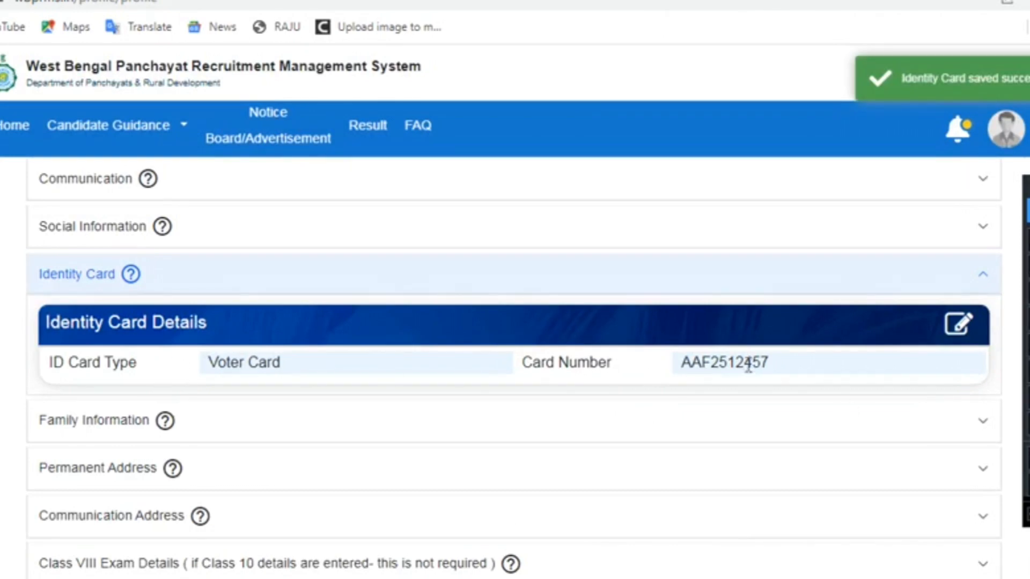
left_click(981, 434)
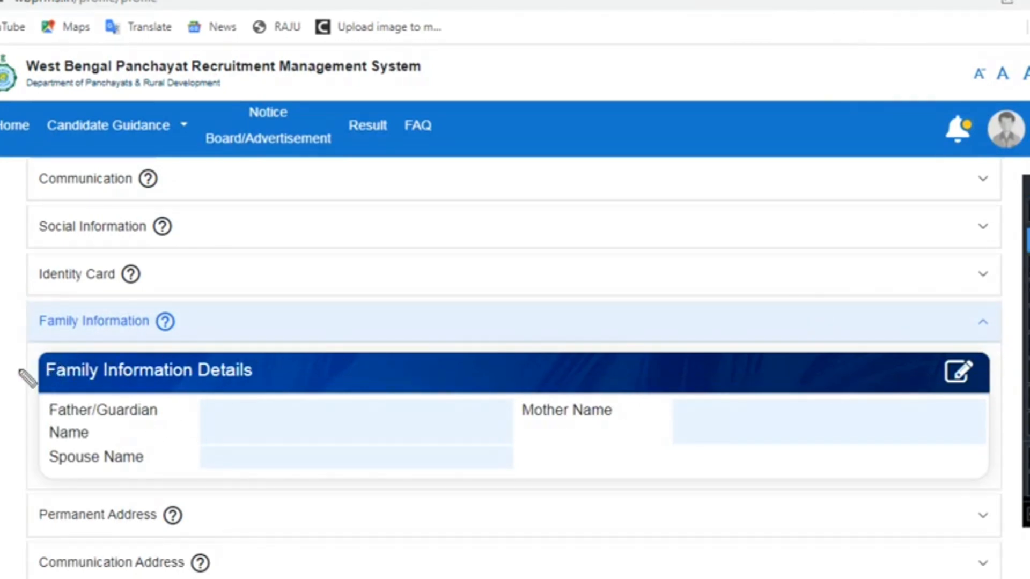
Enter the father's, mother's and spouse's names in Family Information and save them.
left_click_drag(69, 390, 252, 386)
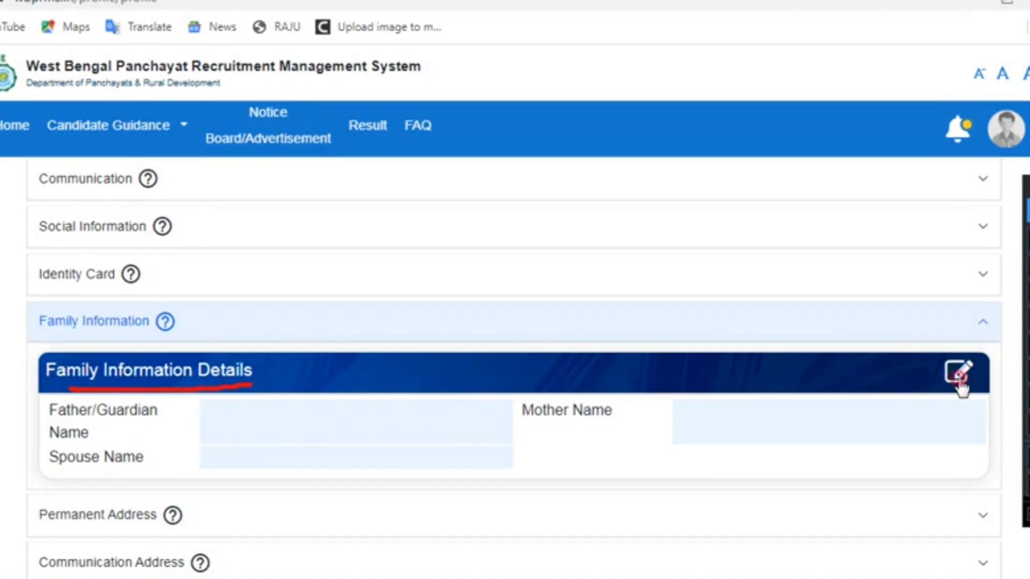
left_click(958, 373)
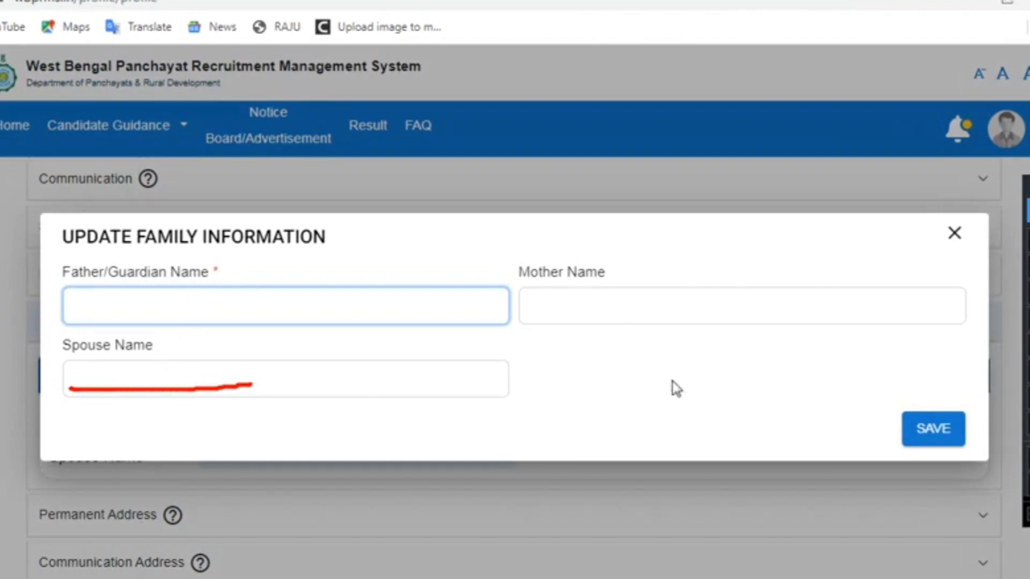
left_click(1026, 516)
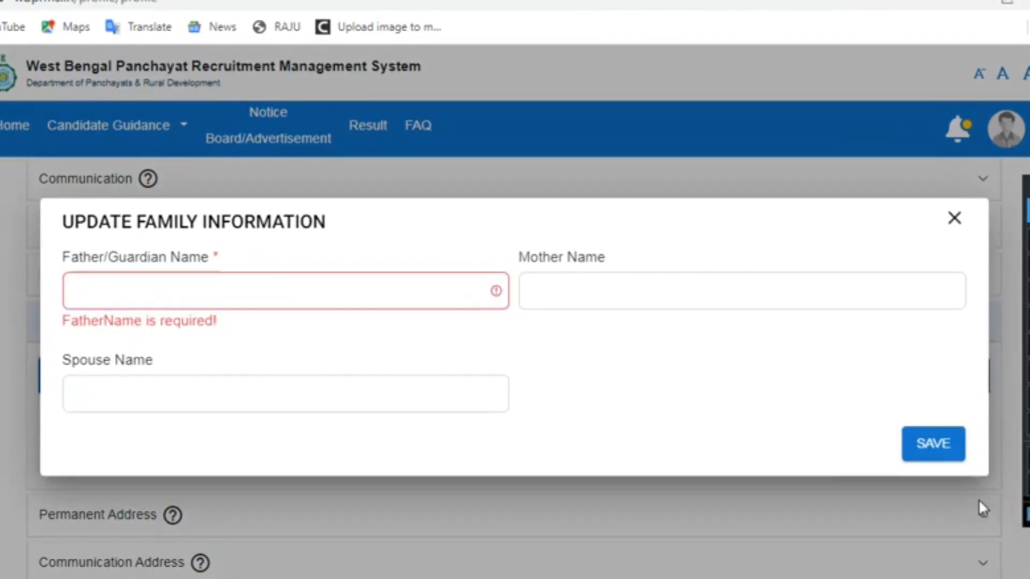
left_click(99, 290)
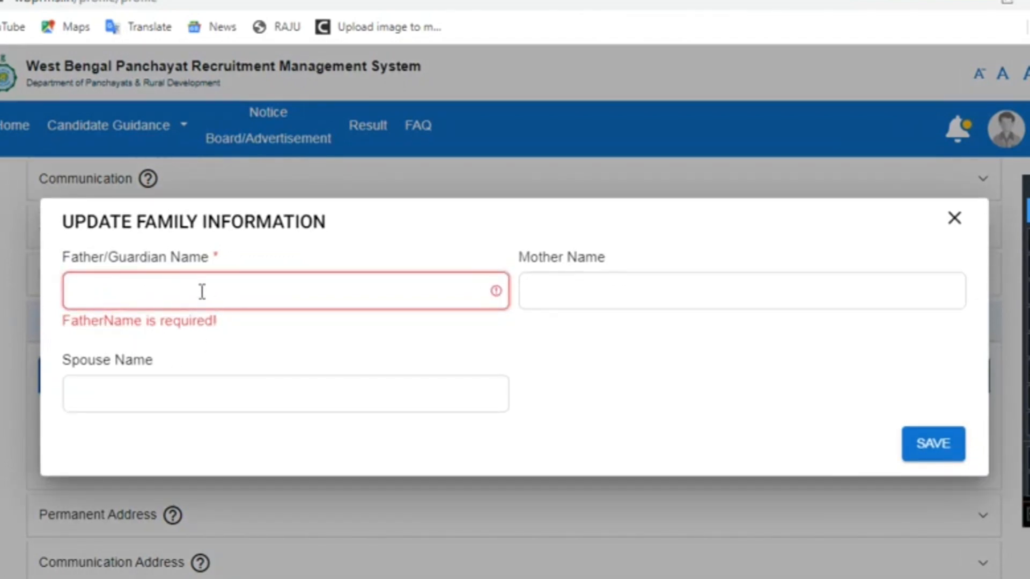
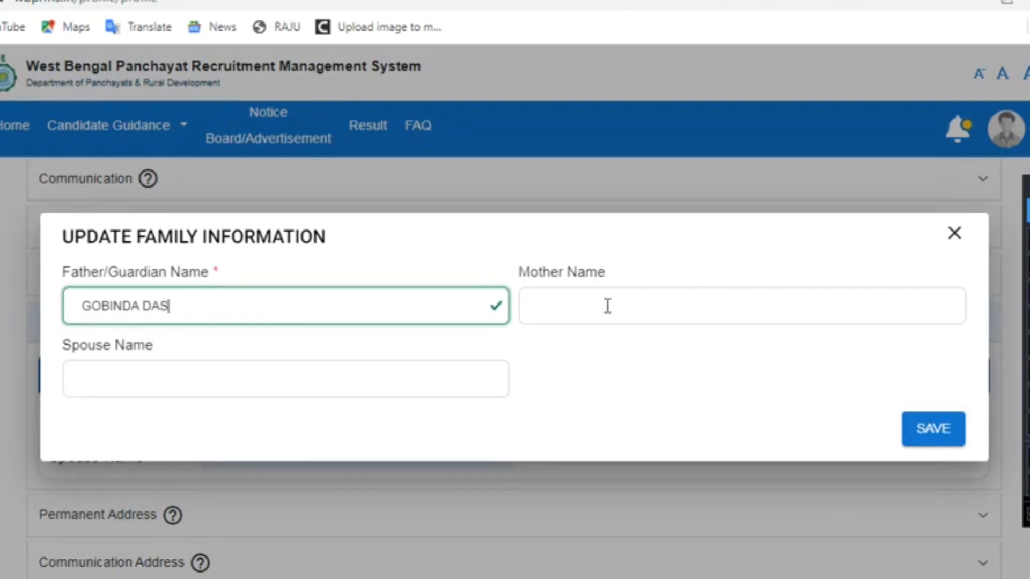
left_click(607, 306)
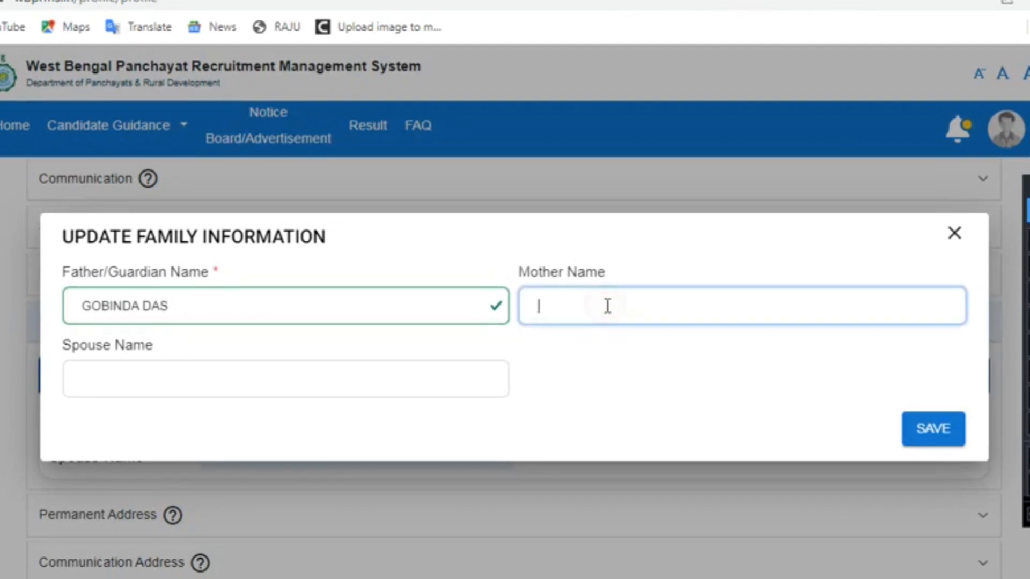
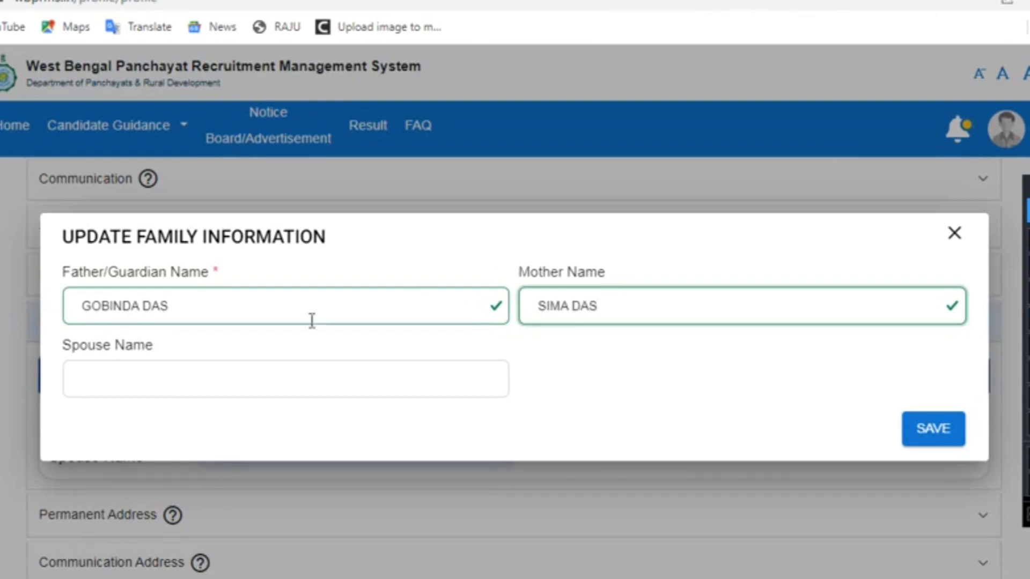
left_click(138, 383)
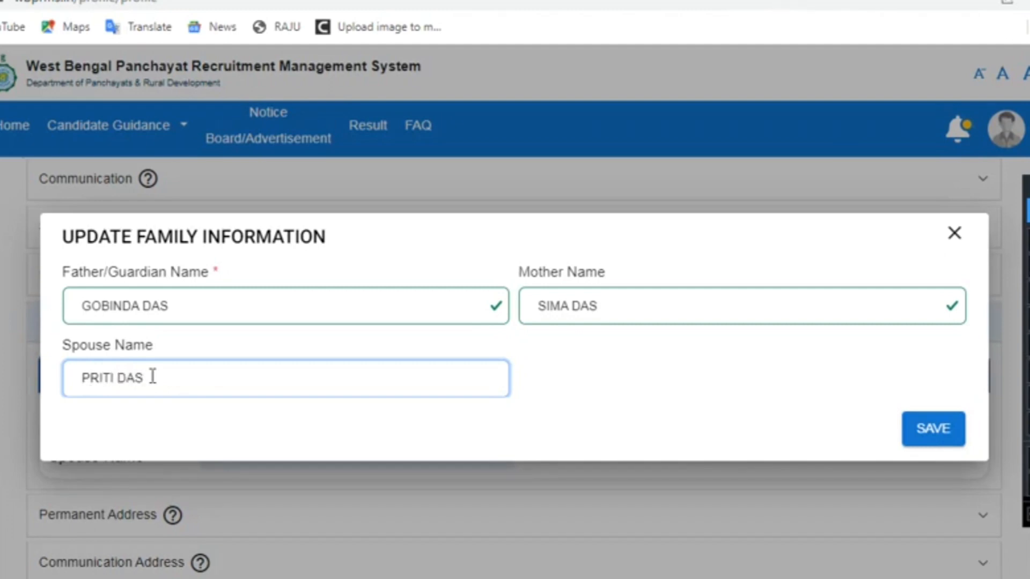
left_click(927, 443)
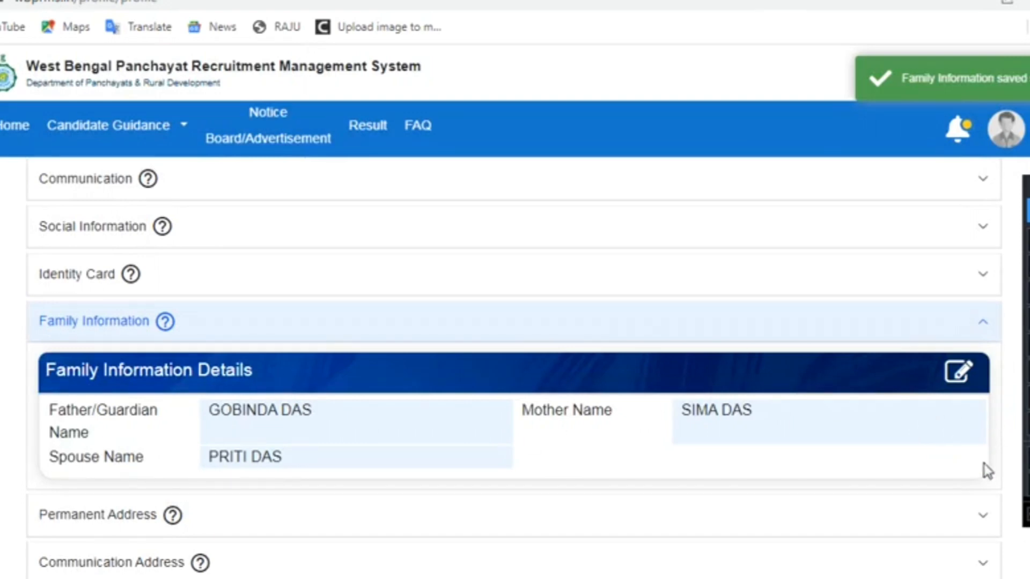
scroll(956, 457, "down", 3)
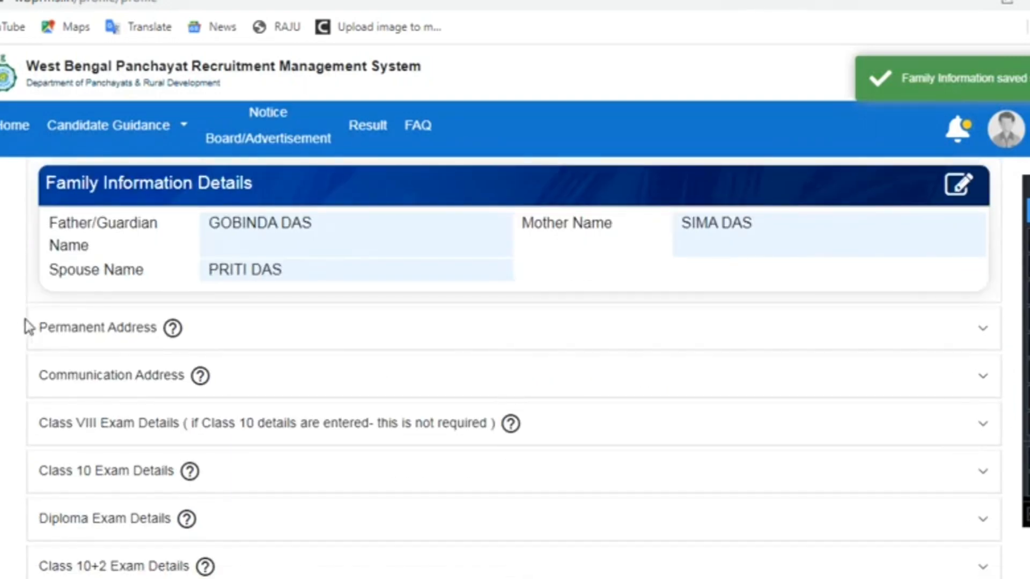
Edit Permanent Address with state West Bengal, district Birbhum and police station Margram.
left_click(976, 333)
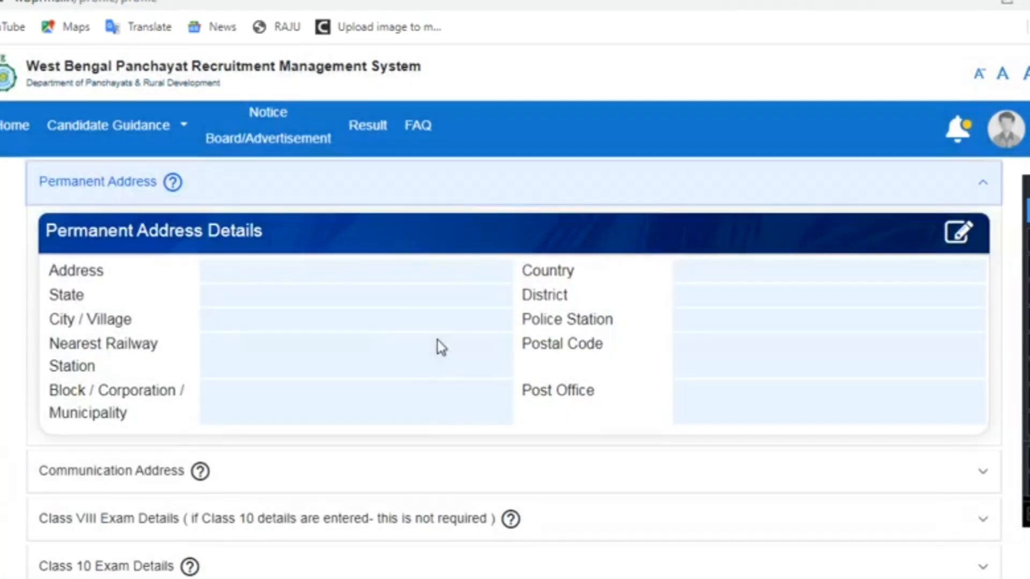
left_click(959, 231)
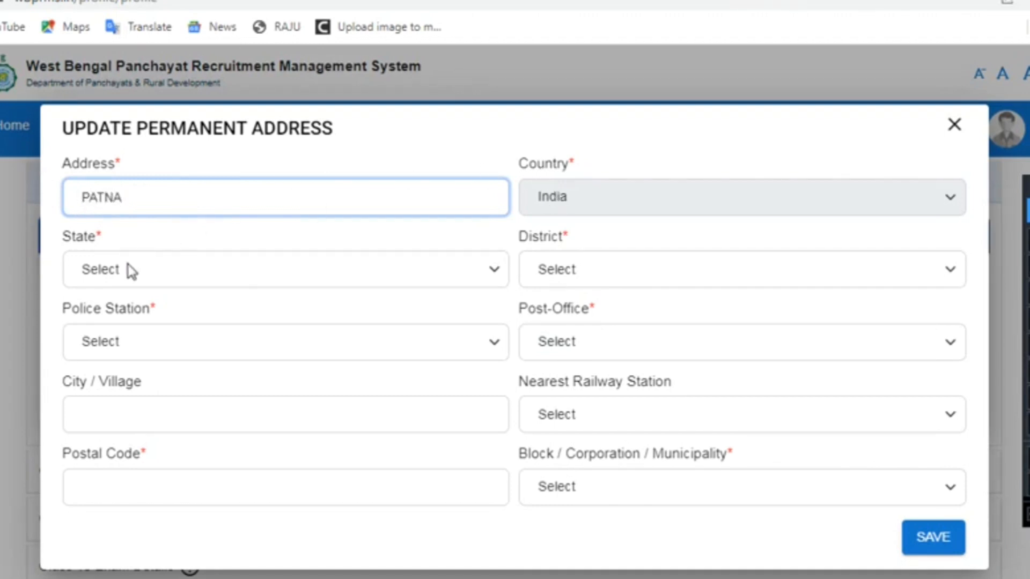
left_click(91, 279)
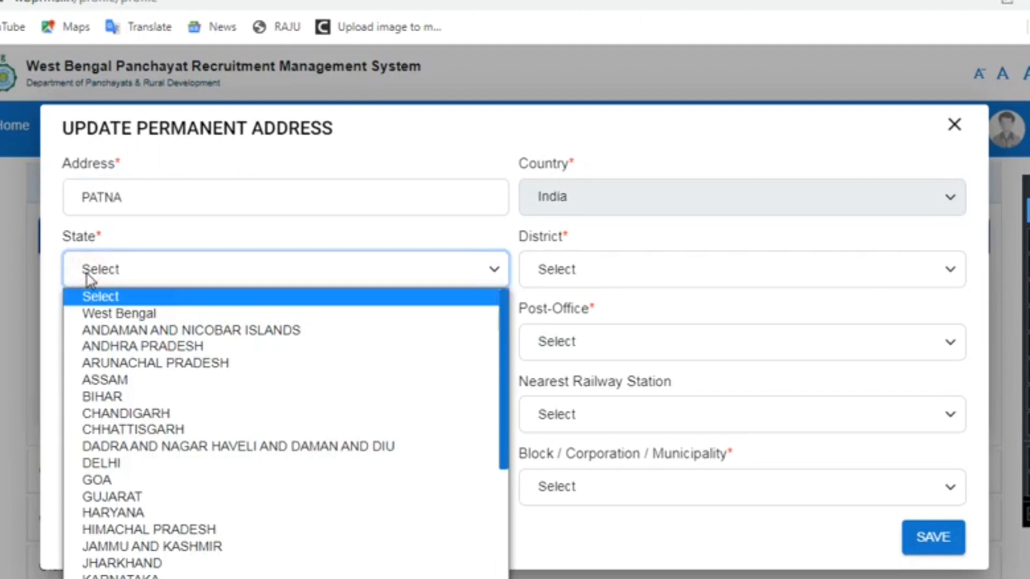
left_click(116, 314)
left_click(604, 269)
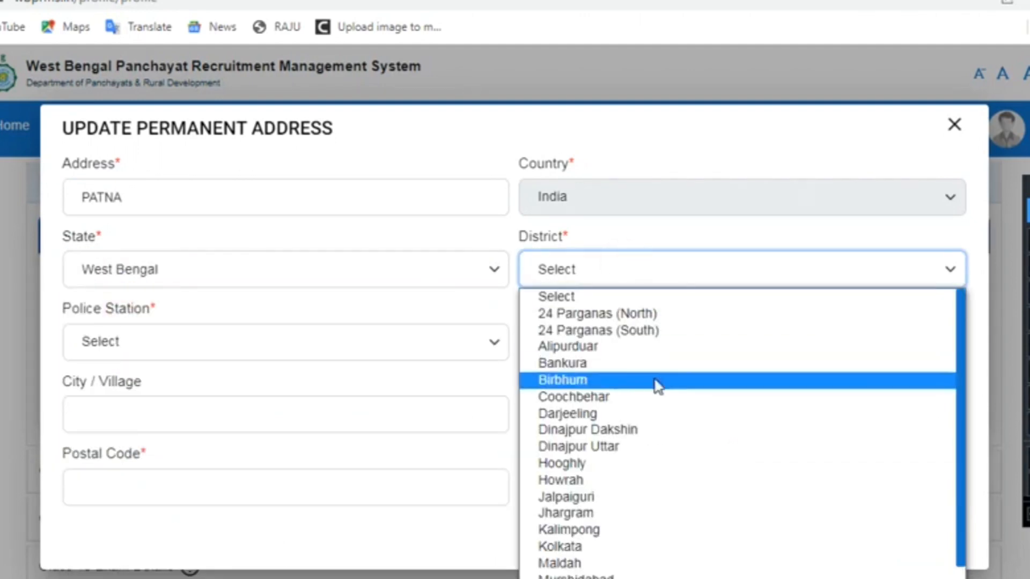
left_click(561, 378)
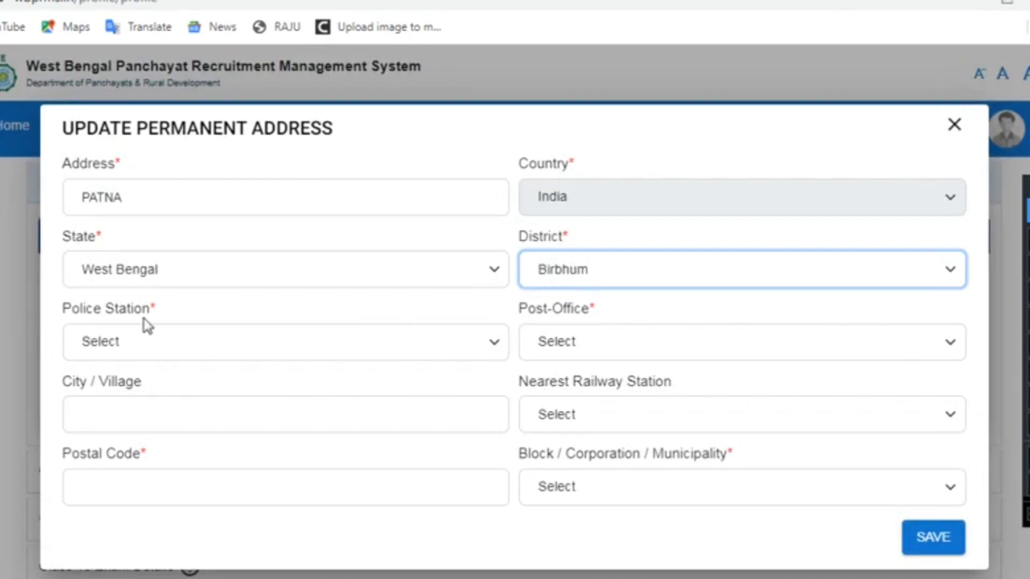
left_click(156, 350)
scroll(153, 161, "down", 1)
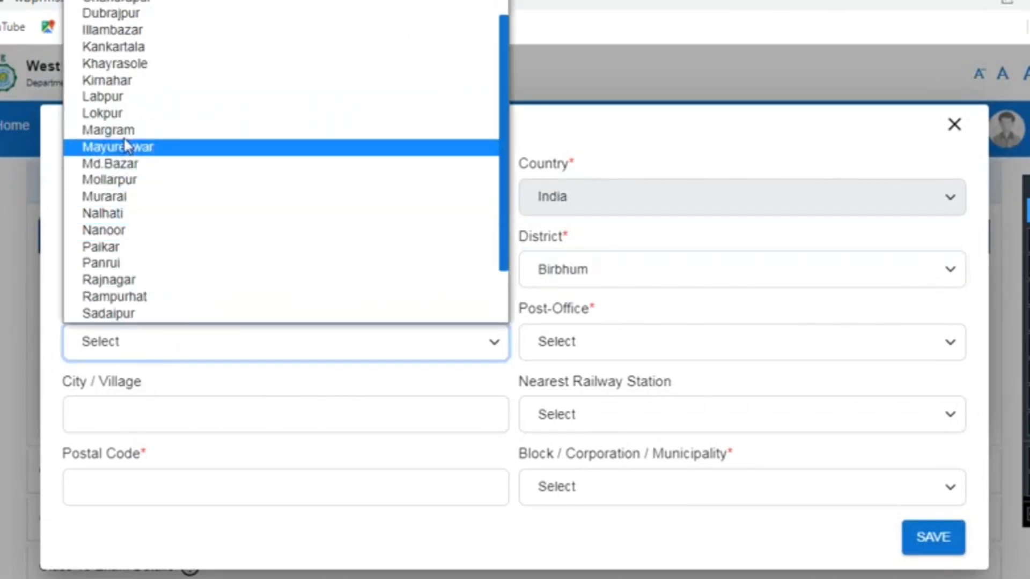
left_click(123, 133)
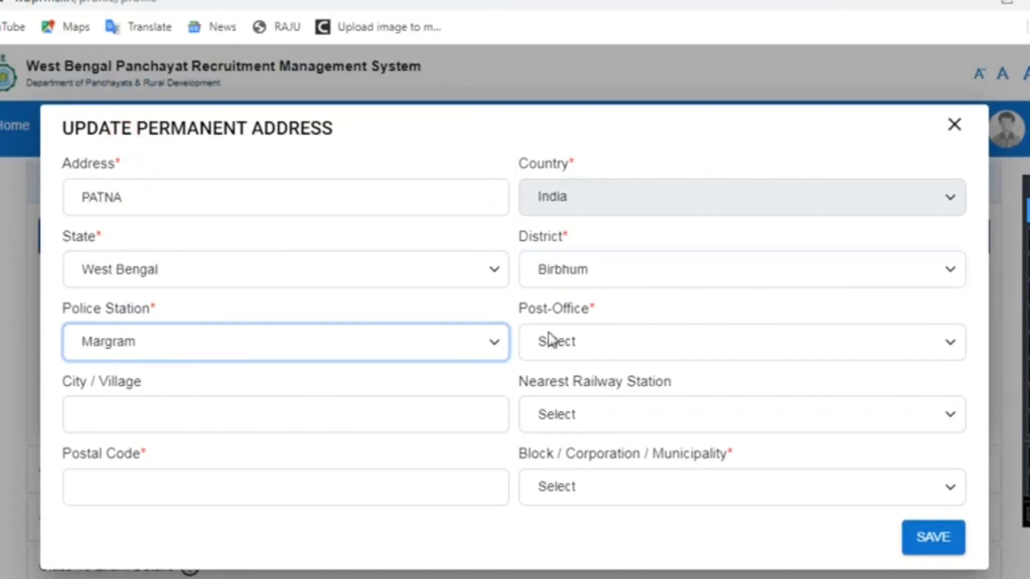
Choose post office Tentulia, city PATNA, station Rampur Hat (Rph) and block Rampurhat-II.
left_click(560, 342)
scroll(604, 211, "down", 15)
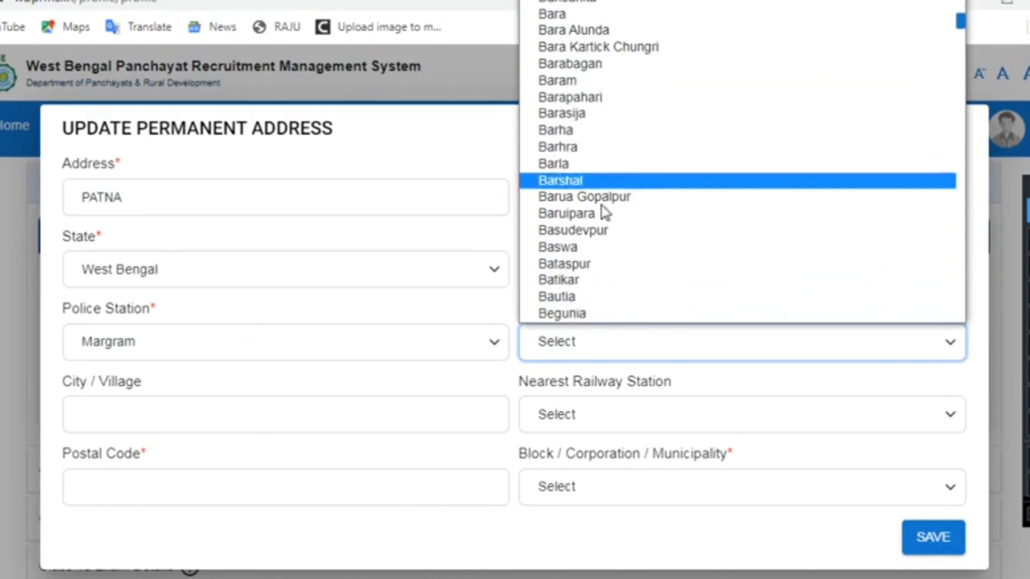
scroll(605, 211, "down", 20)
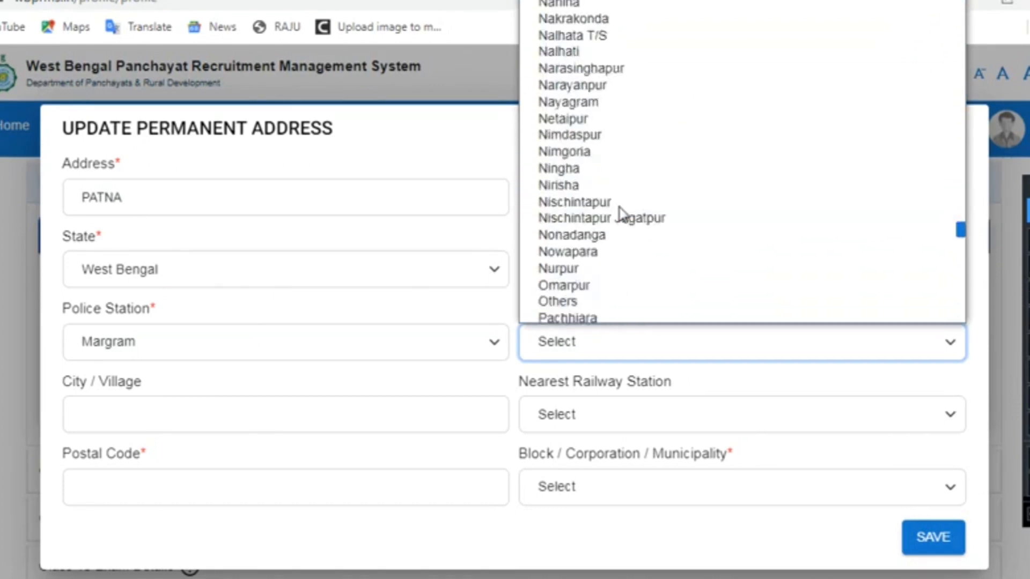
scroll(619, 212, "down", 12)
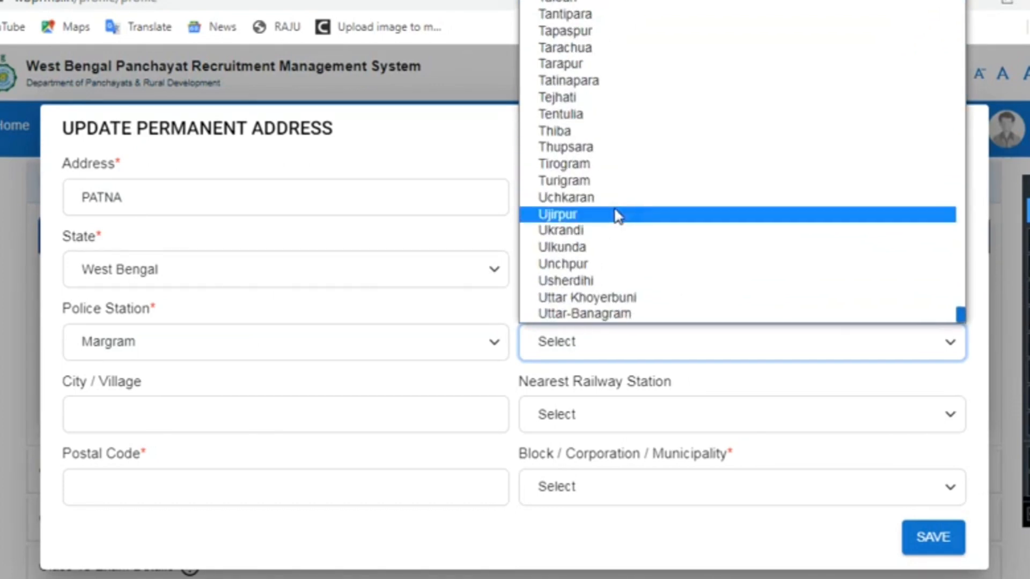
left_click(586, 114)
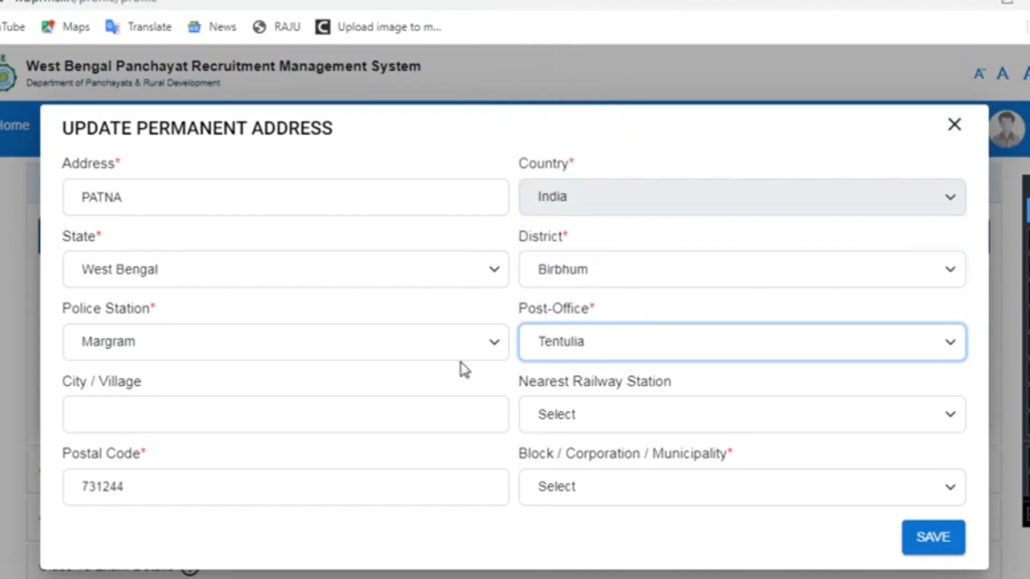
left_click(143, 407)
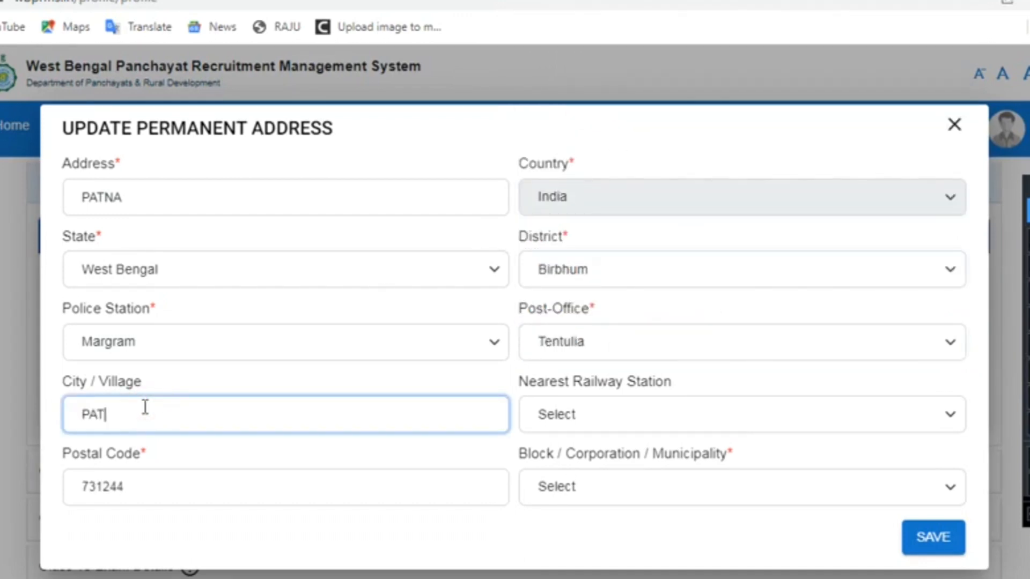
left_click(584, 425)
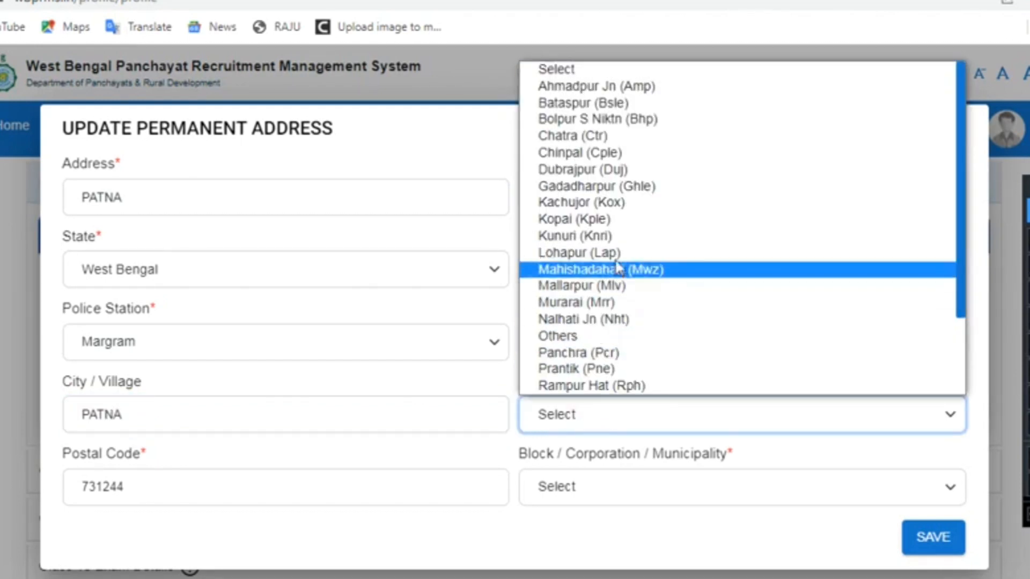
scroll(610, 239, "down", 2)
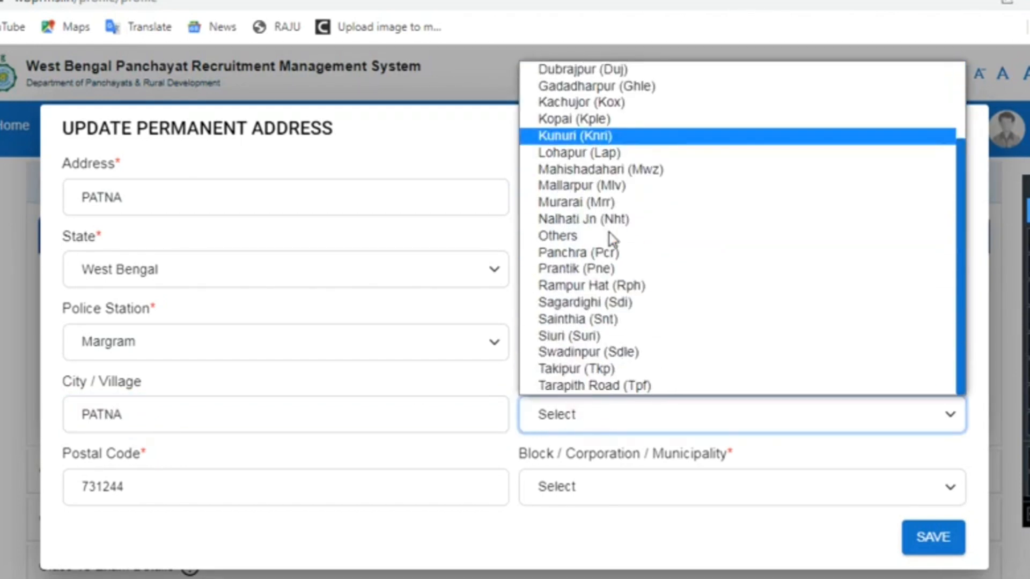
left_click(609, 285)
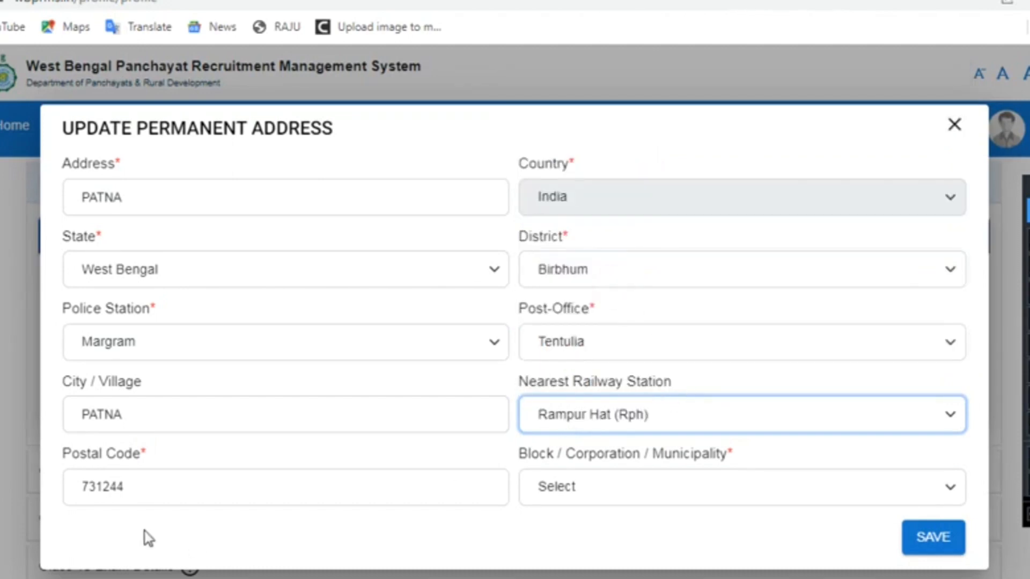
left_click(650, 483)
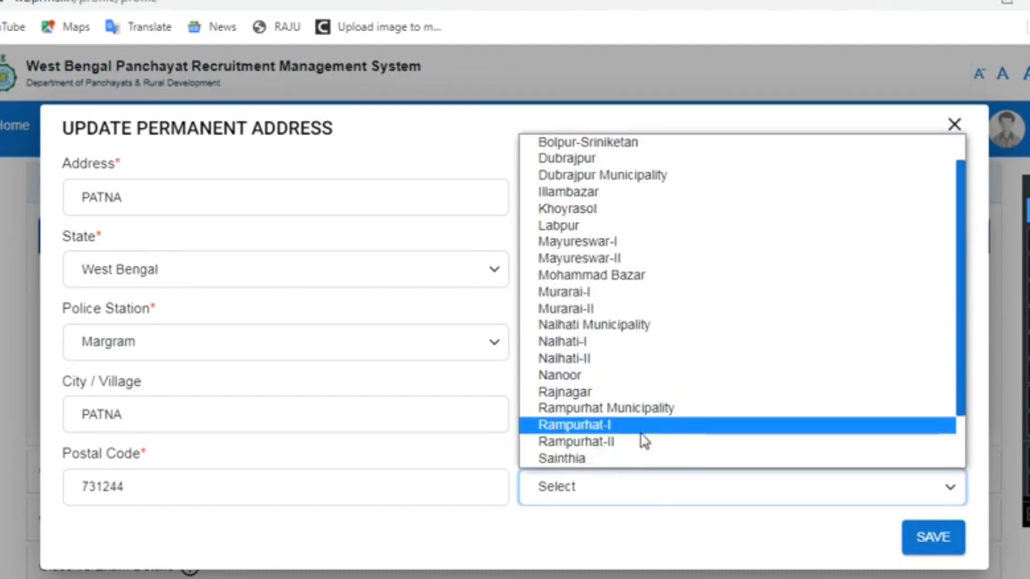
left_click(643, 441)
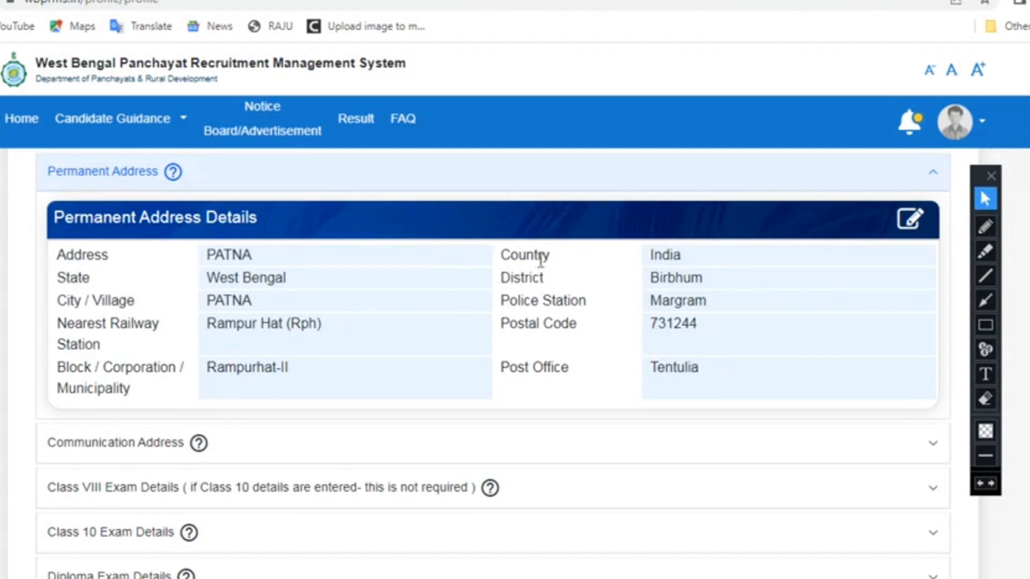
Expand Communication Address, tick 'Same As Permanent Address' and save it.
left_click(924, 449)
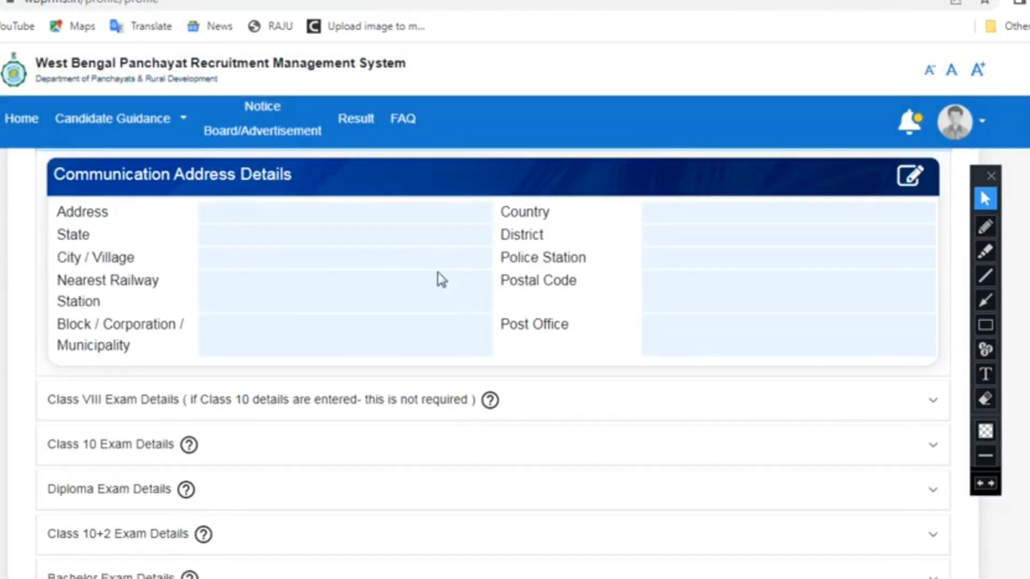
left_click(912, 177)
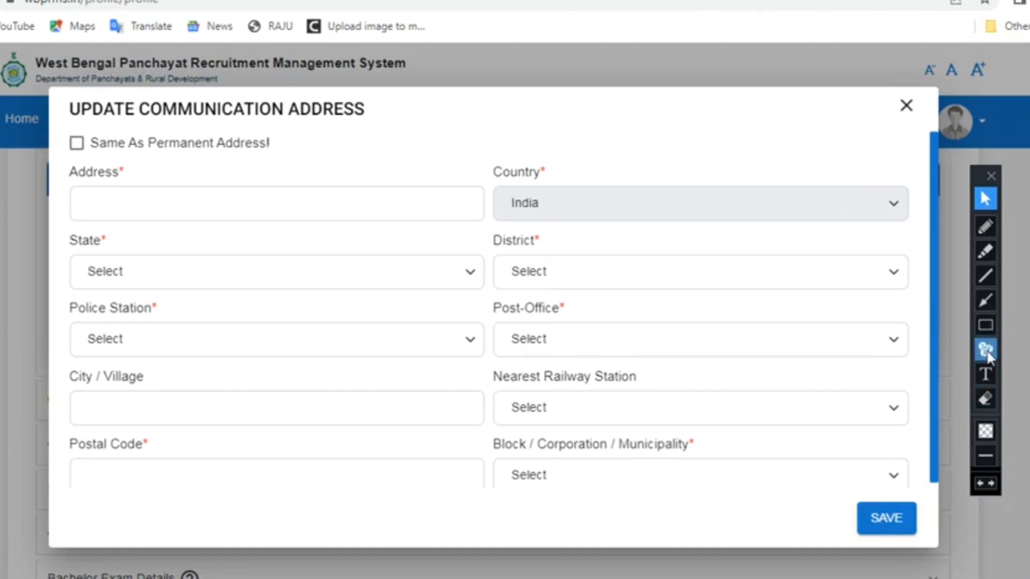
left_click(987, 229)
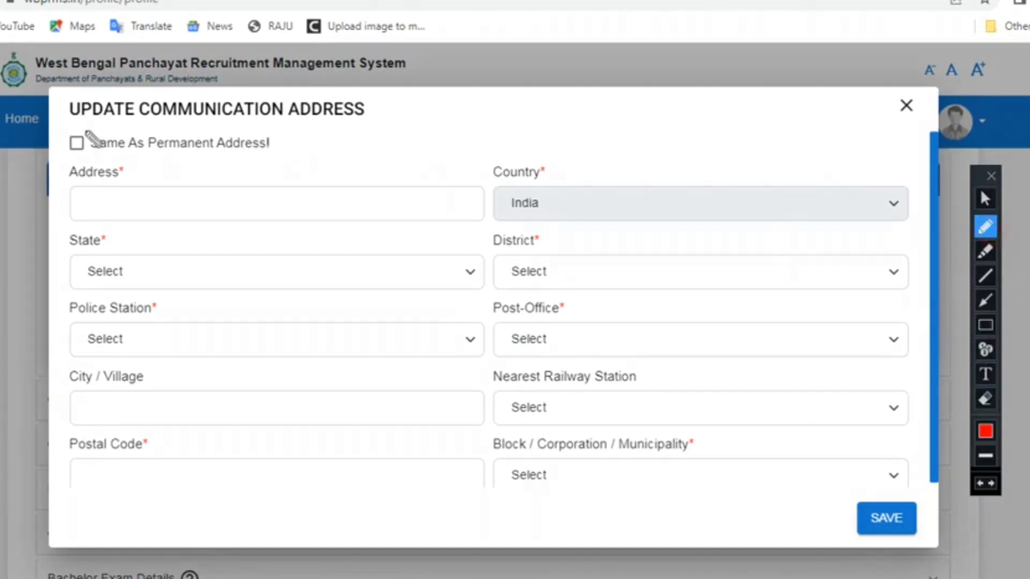
mouse_move(74, 114)
left_mouse_down()
mouse_move(64, 122)
mouse_move(114, 156)
mouse_move(80, 114)
mouse_move(59, 127)
left_mouse_up()
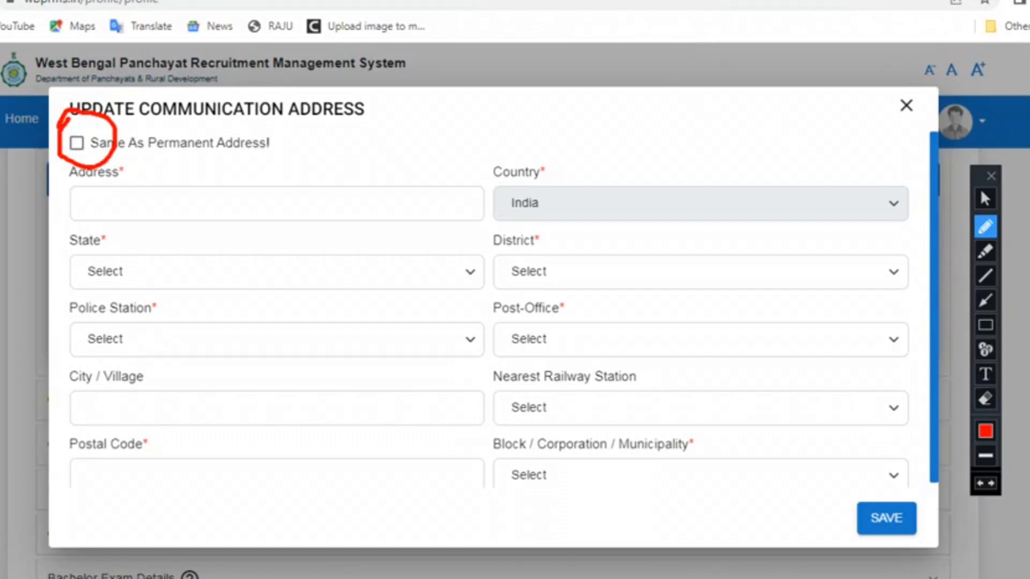
left_click(984, 198)
left_click(77, 142)
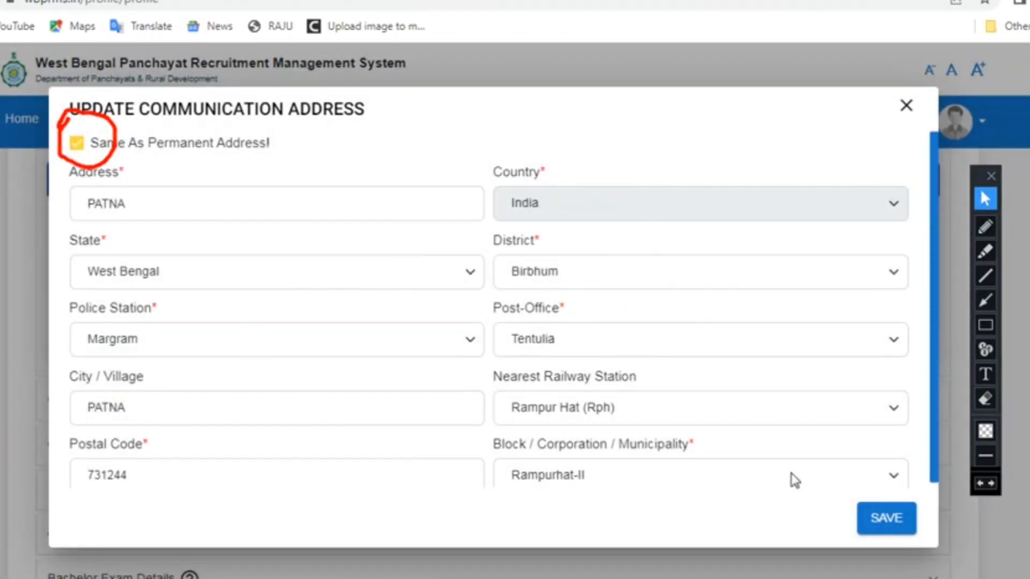
left_click(885, 519)
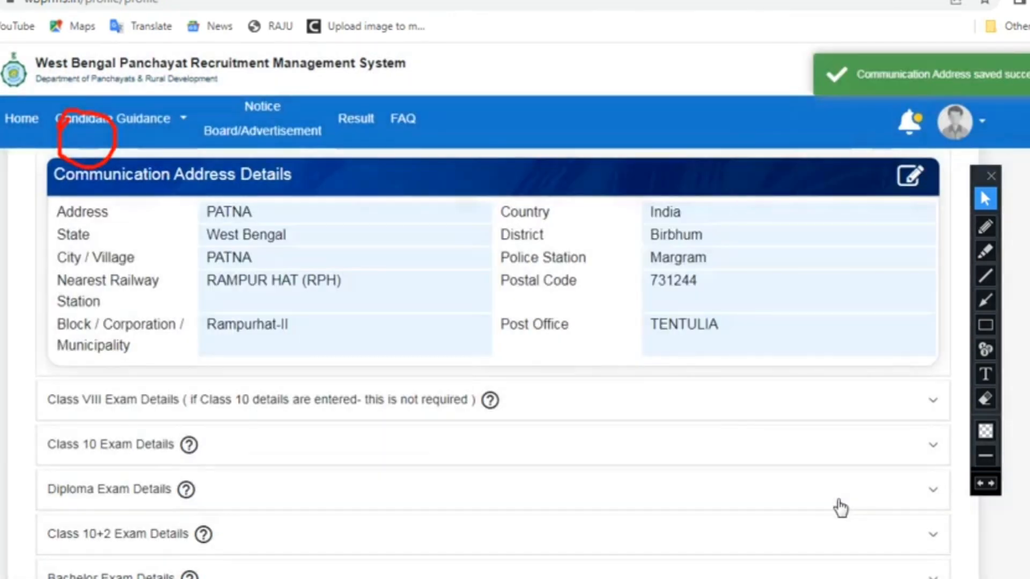
Edit Class 10 Exam Details and select West Bengal Board of Secondary Education as the board.
left_click(939, 406)
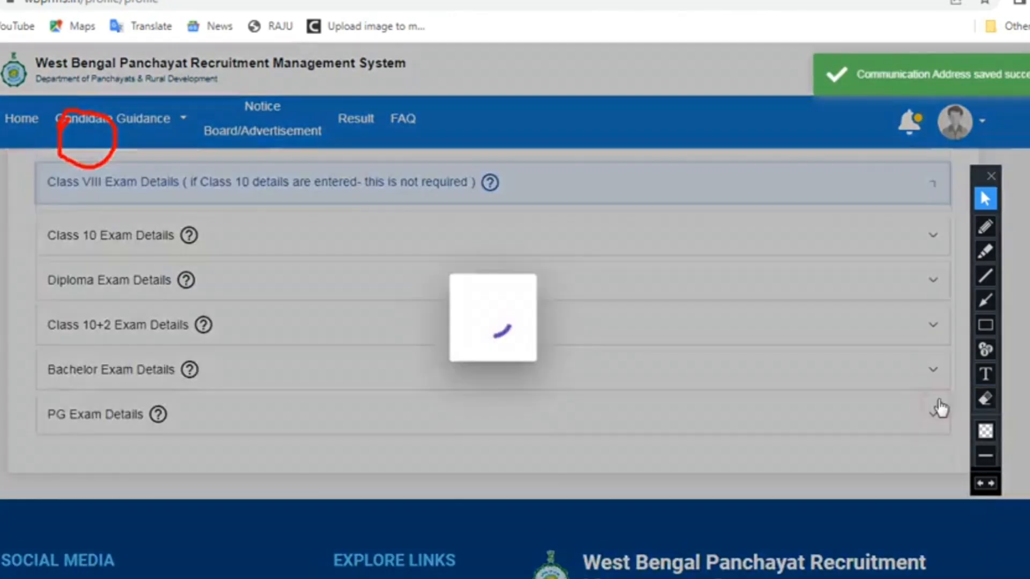
scroll(456, 244, "up", 2)
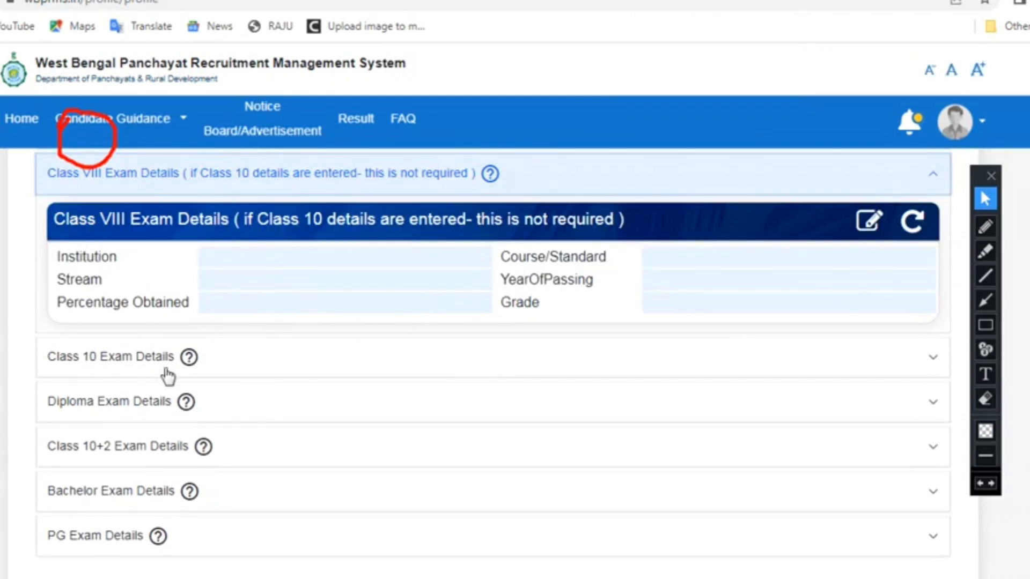
left_click(933, 358)
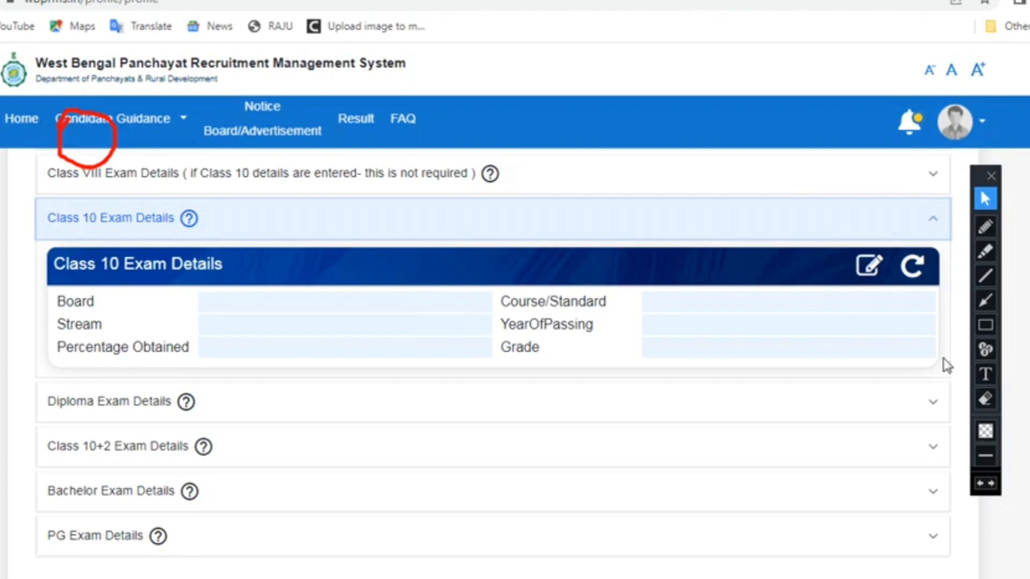
left_click(868, 268)
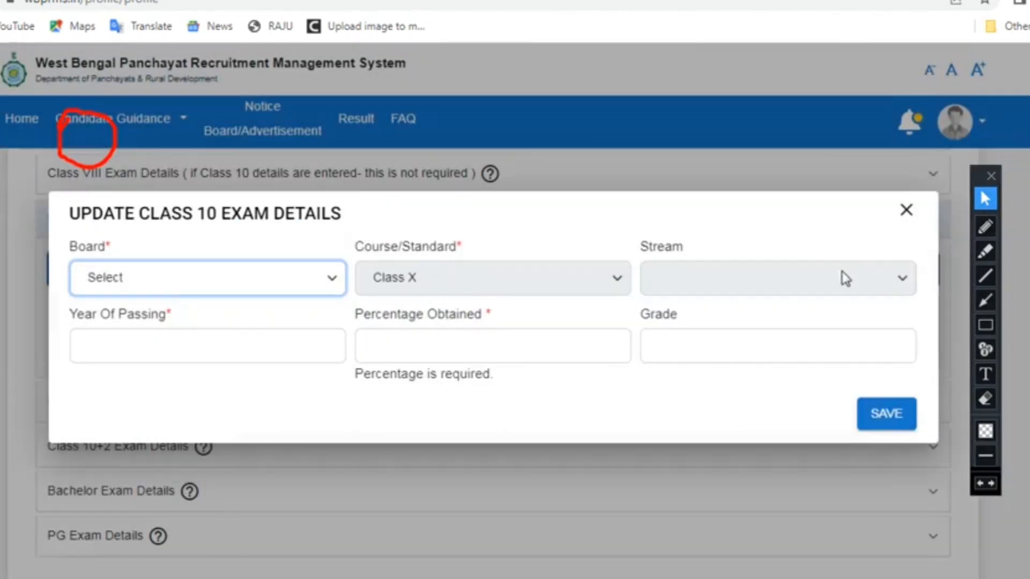
left_click(118, 281)
scroll(215, 134, "down", 1)
left_click(951, 462)
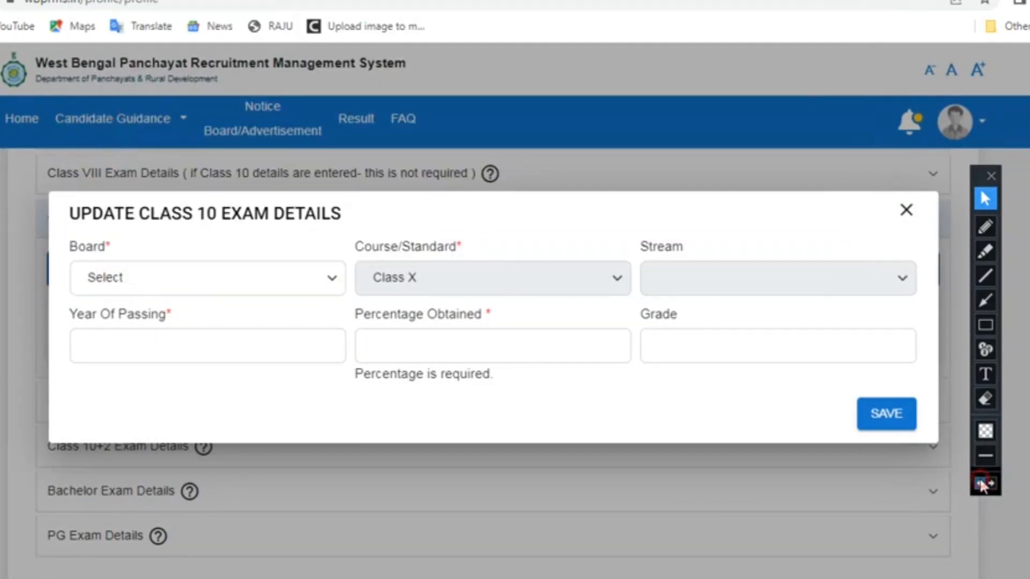
left_click(208, 283)
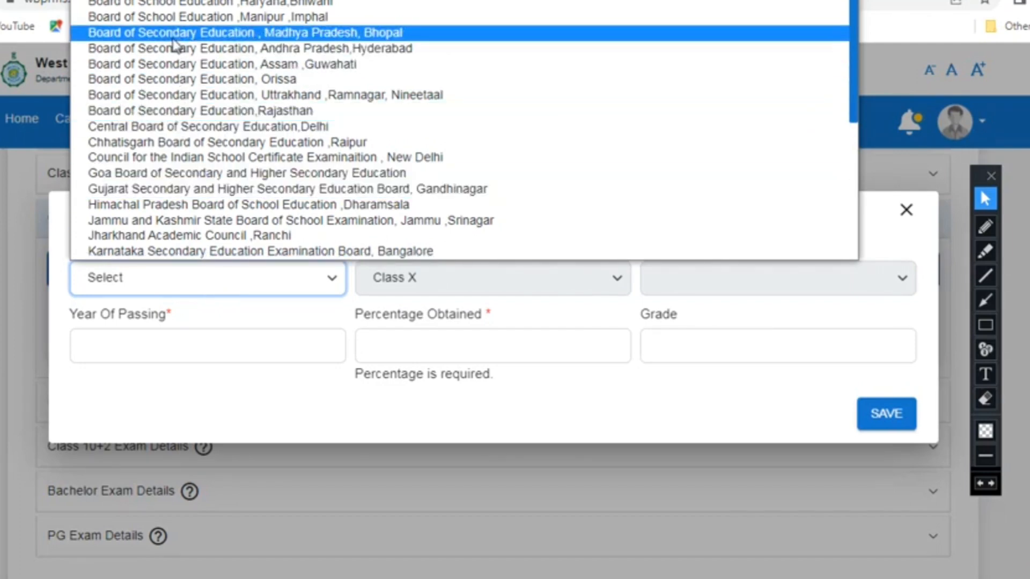
left_click(466, 2)
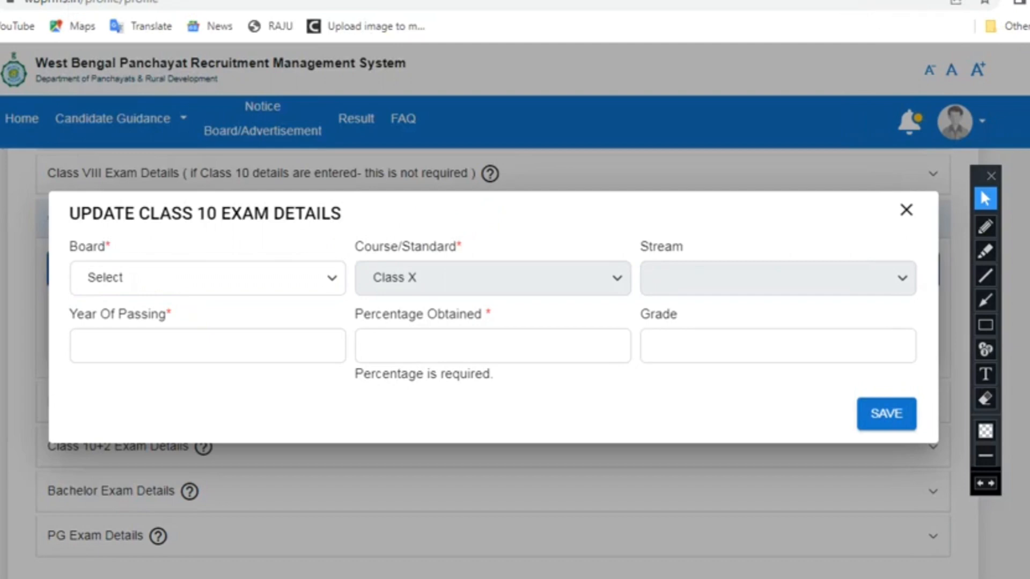
left_click(172, 278)
scroll(175, 149, "down", 5)
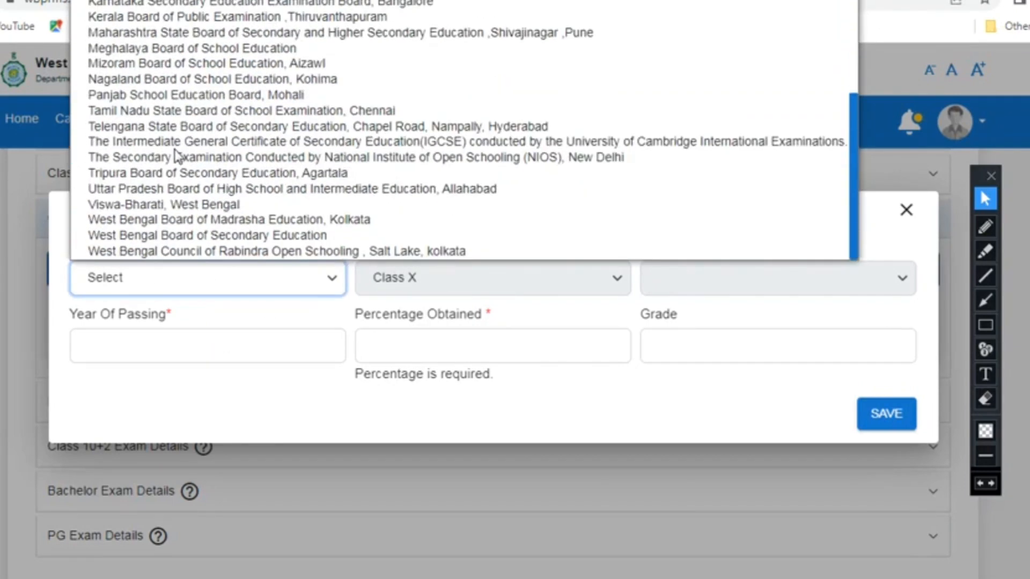
left_click(156, 235)
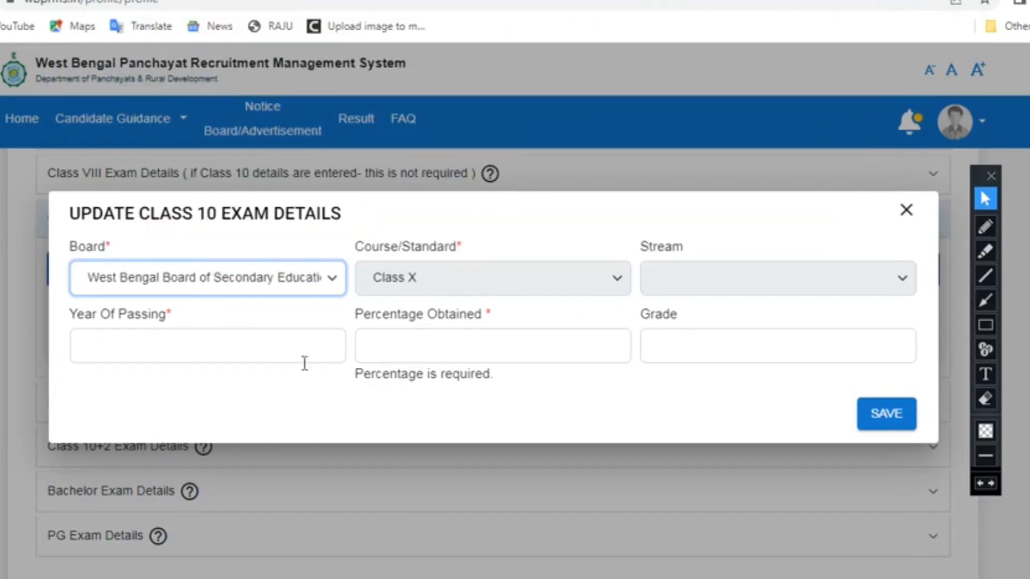
Enter year 2010, 55 percent and grade B, then save the Class 10 details.
left_click(182, 343)
type("2010")
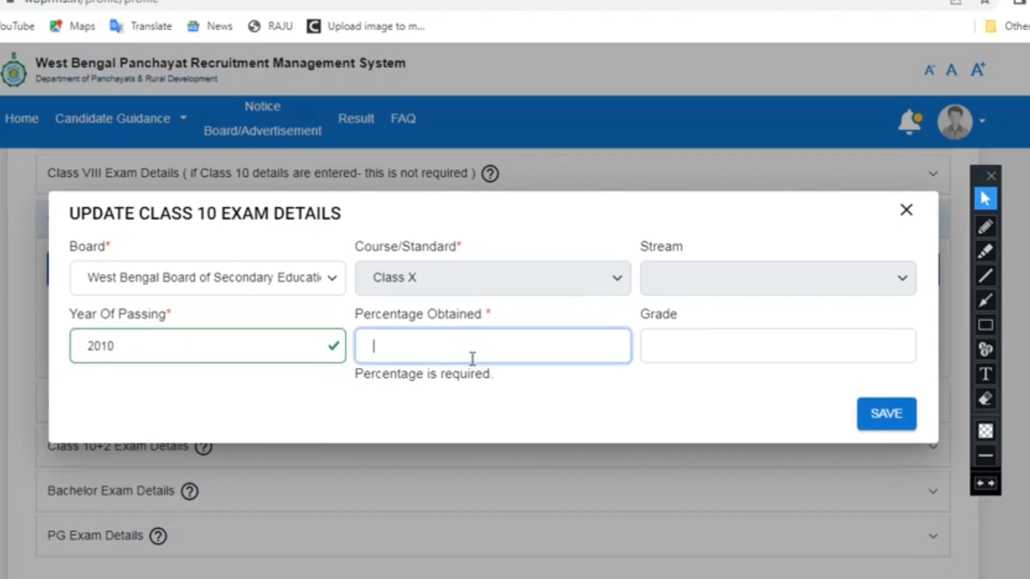
type("55")
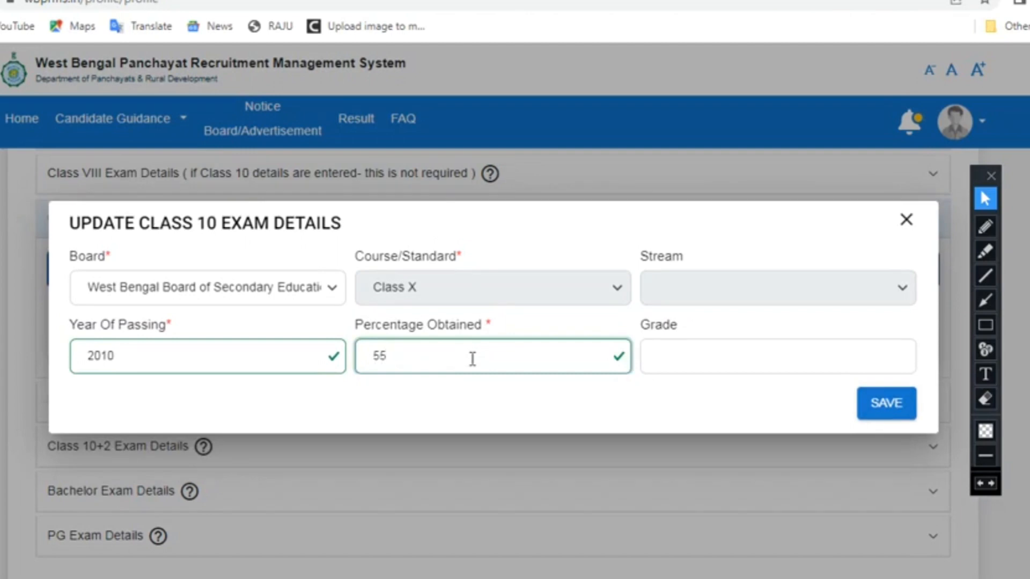
left_click(667, 357)
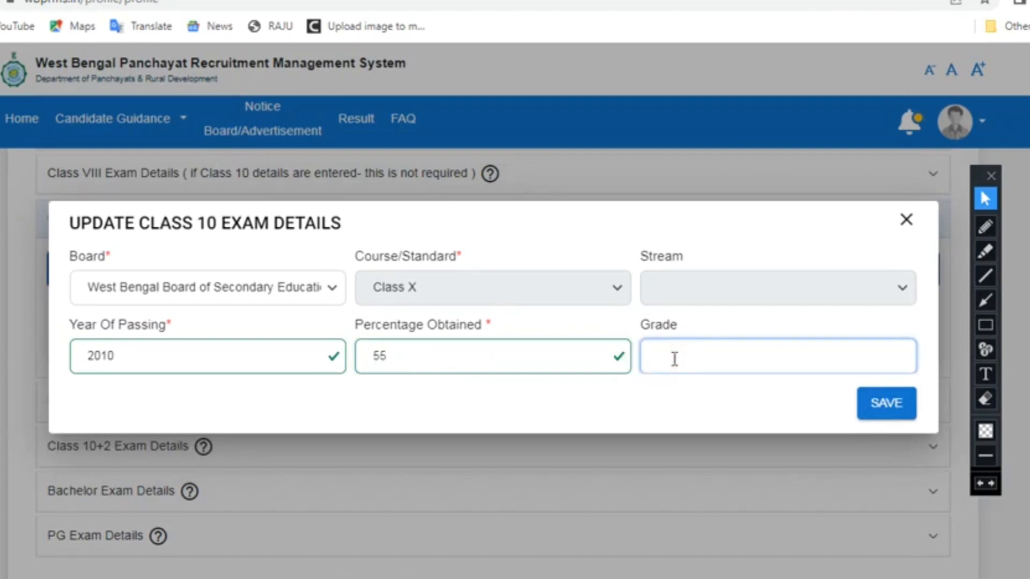
type("B")
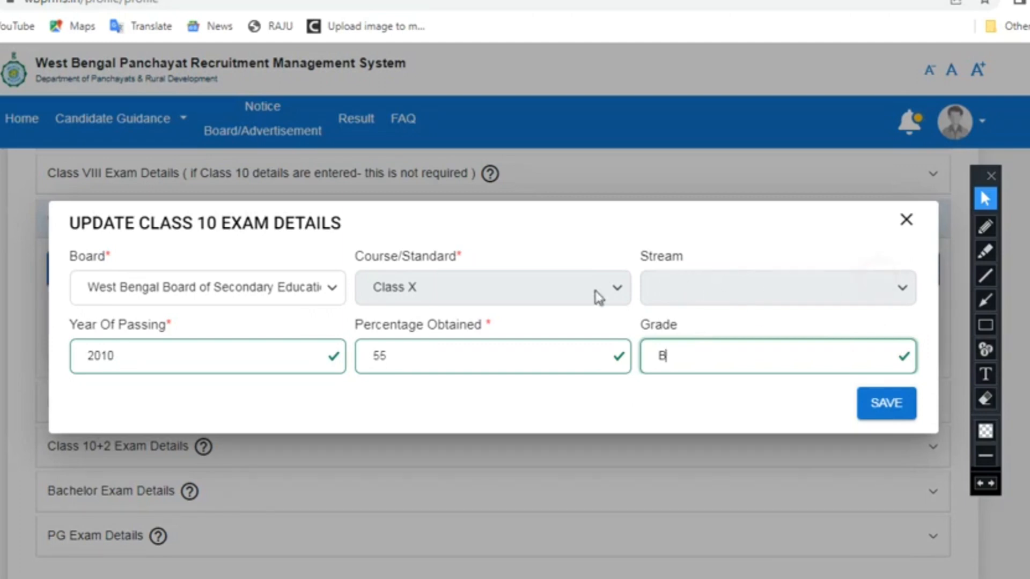
left_click(874, 407)
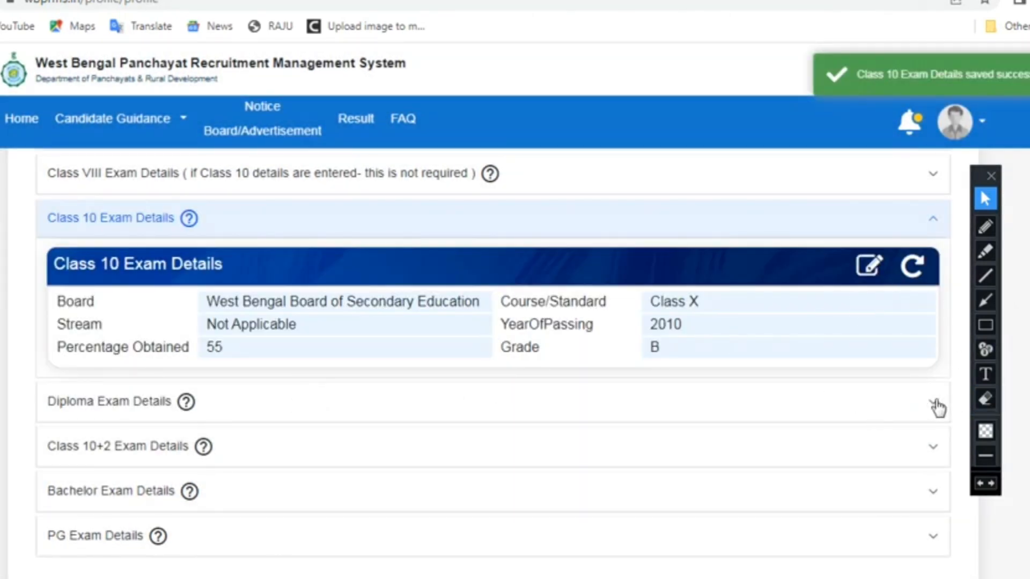
scroll(140, 412, "down", 2)
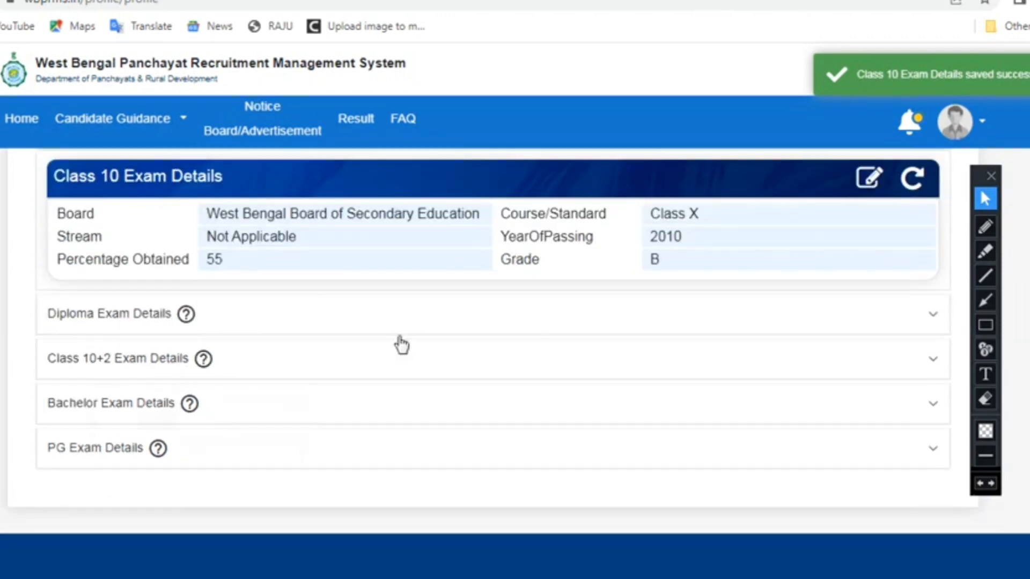
Open the Diploma exam details for editing, circling the dialog title in red then erasing it.
left_click(922, 314)
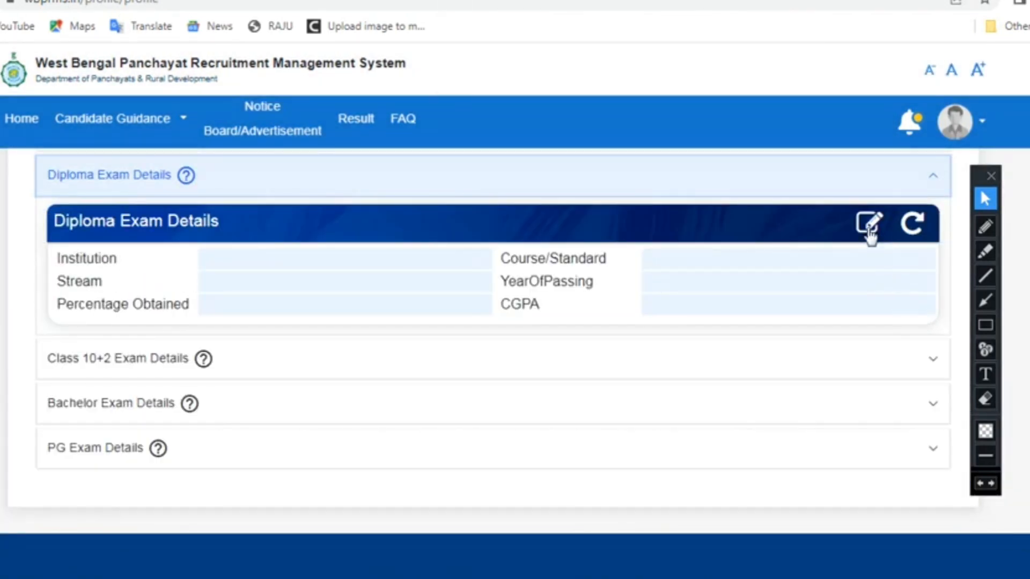
left_click(870, 225)
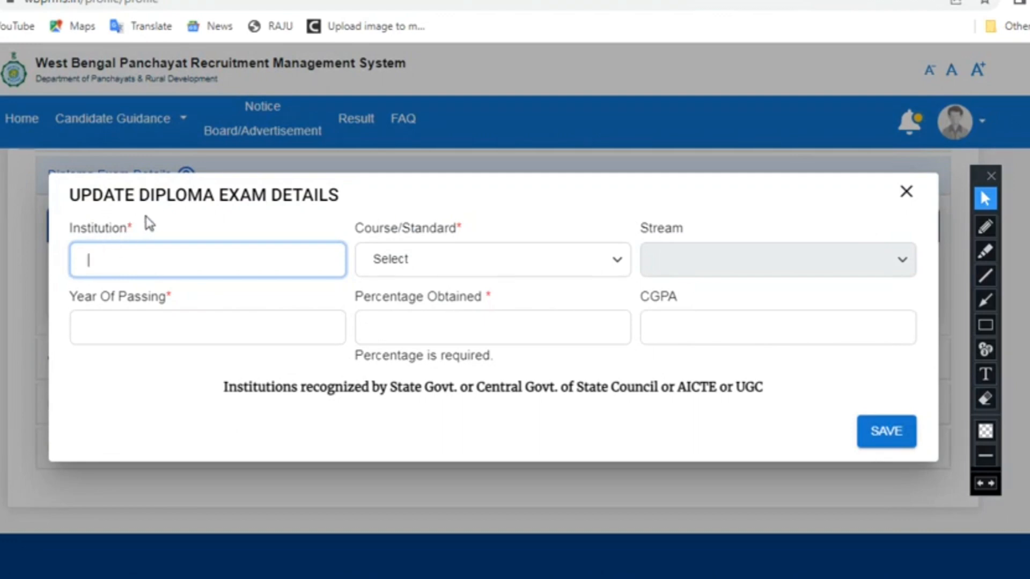
left_click(986, 228)
mouse_move(45, 204)
left_mouse_down()
mouse_move(115, 218)
mouse_move(378, 206)
mouse_move(69, 174)
mouse_move(56, 188)
left_mouse_up()
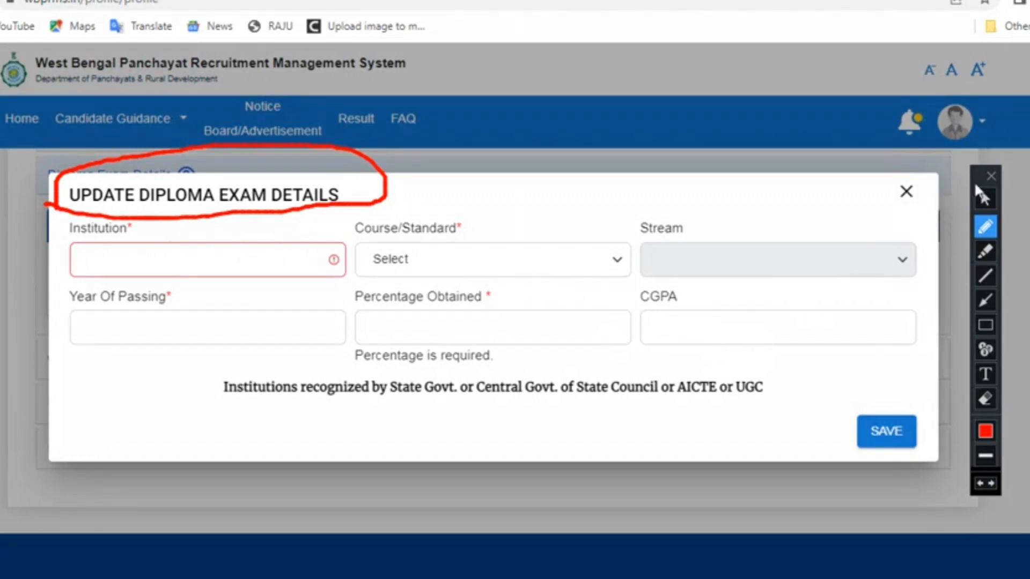
left_click(986, 199)
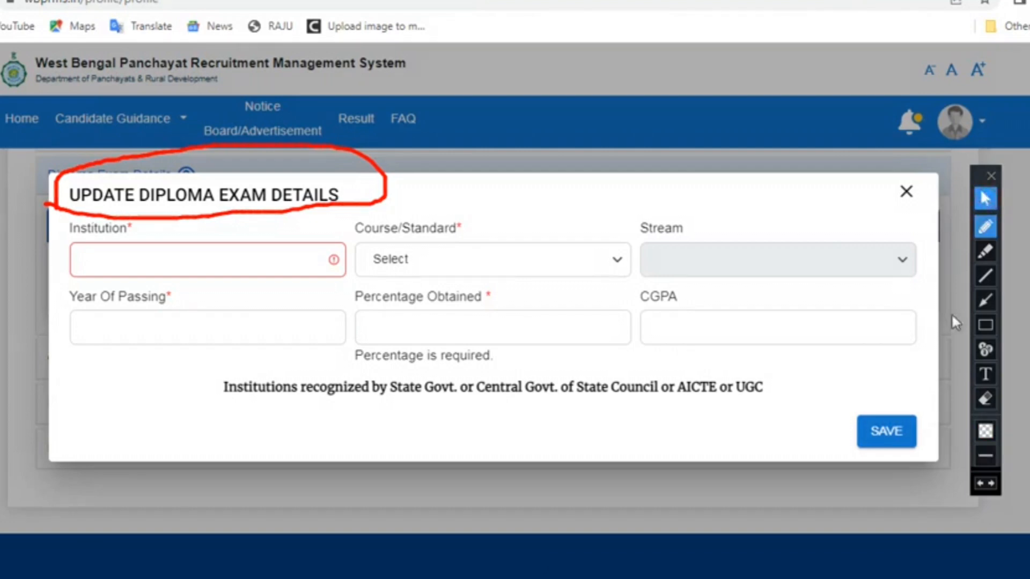
left_click(978, 485)
Enter institution BMS COMPUTER, course Diploma in Computer Application, and year of passing 2012.
left_click(179, 263)
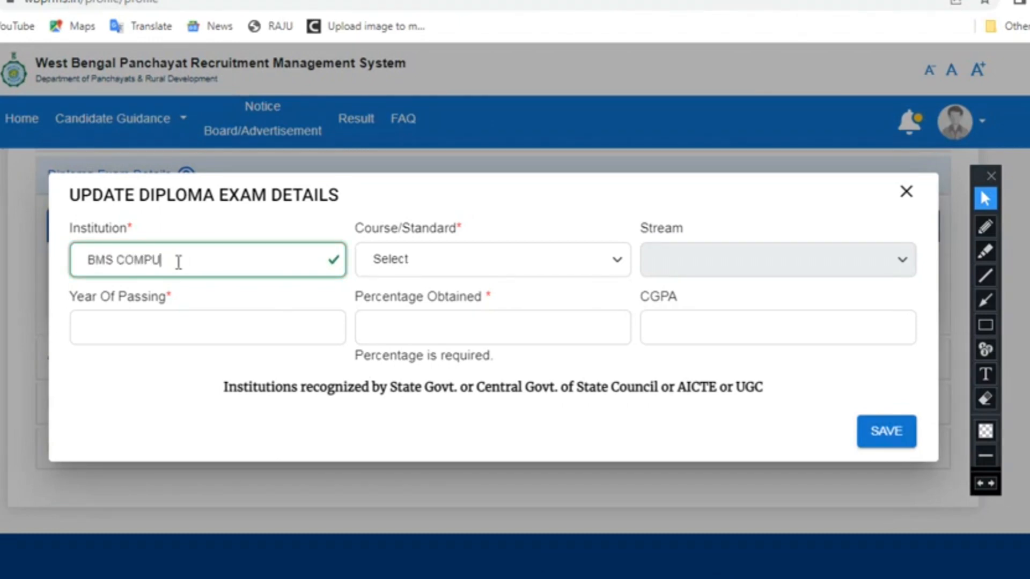
left_click(436, 265)
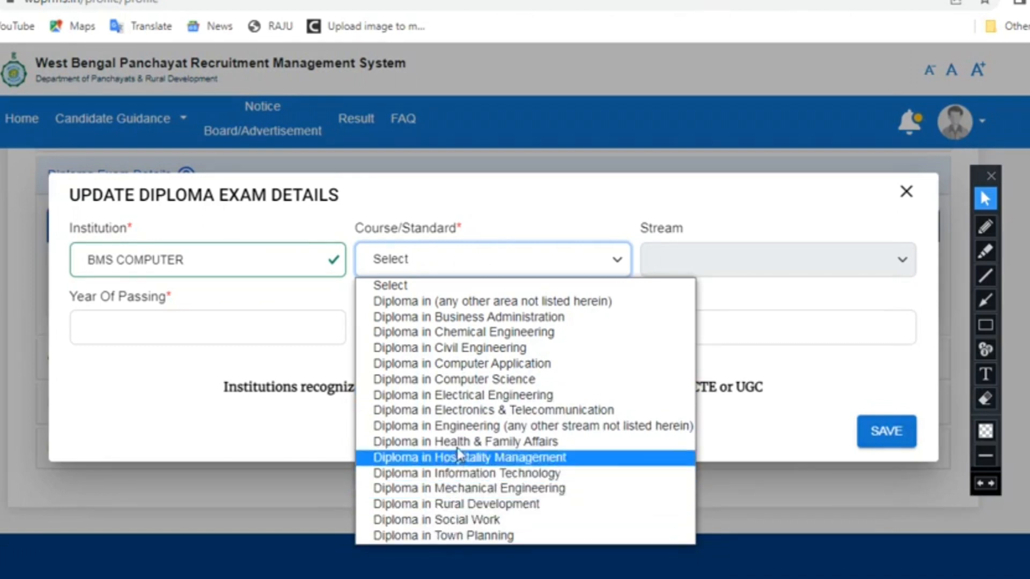
left_click(475, 366)
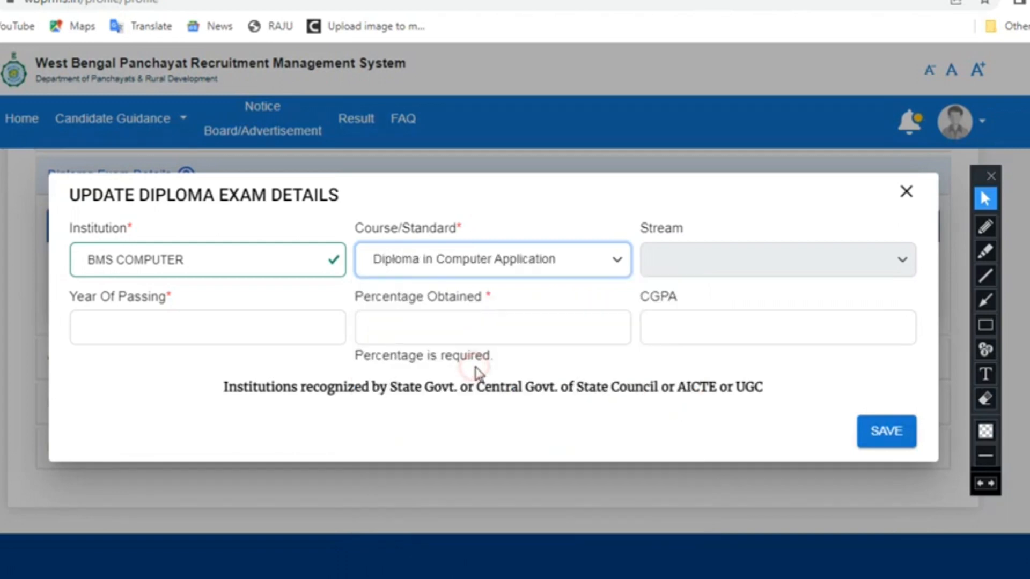
left_click(186, 318)
type("2012")
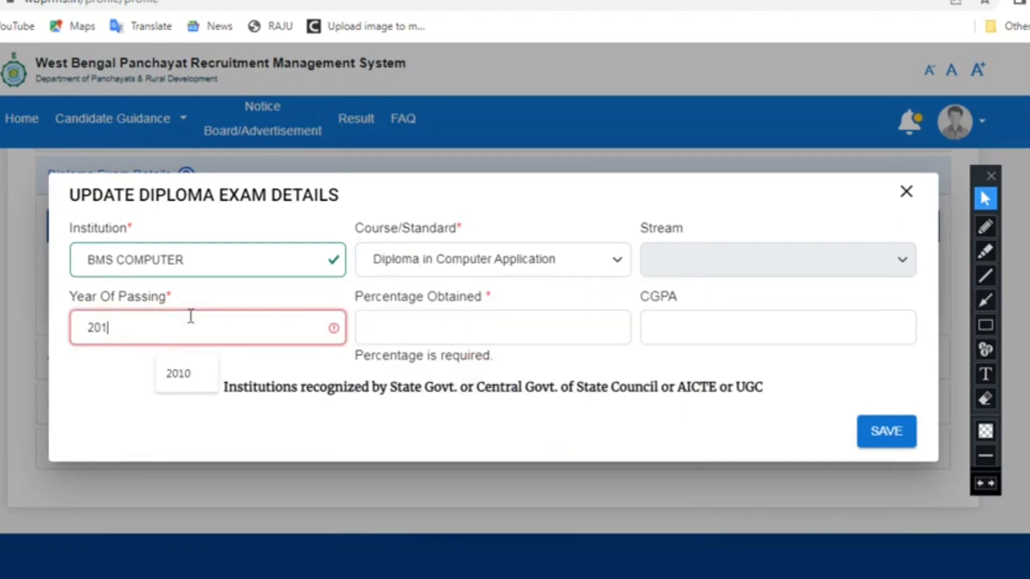
Enter 60 percent, leave CGPA blank, and save the diploma details.
left_click(453, 334)
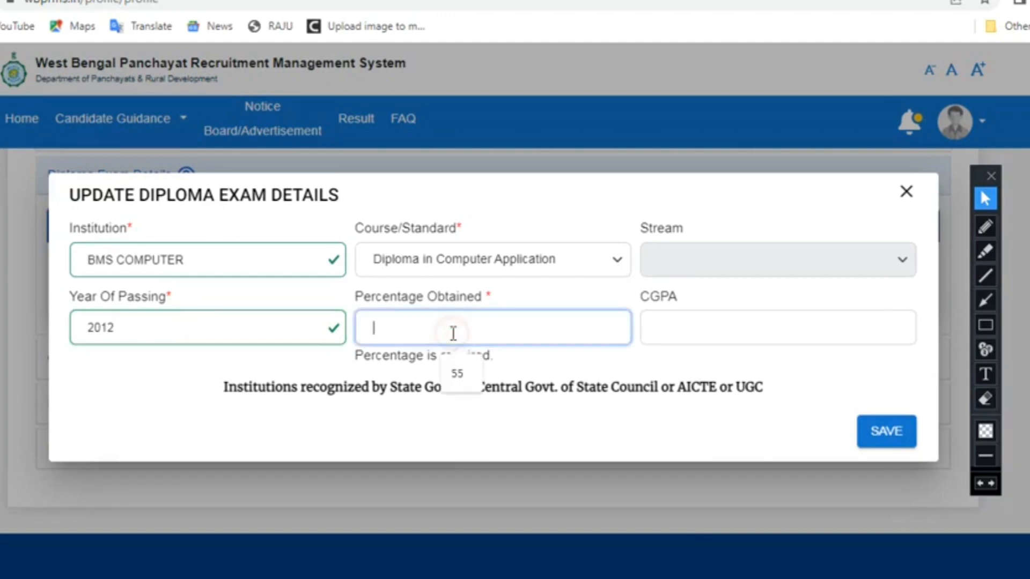
type("60")
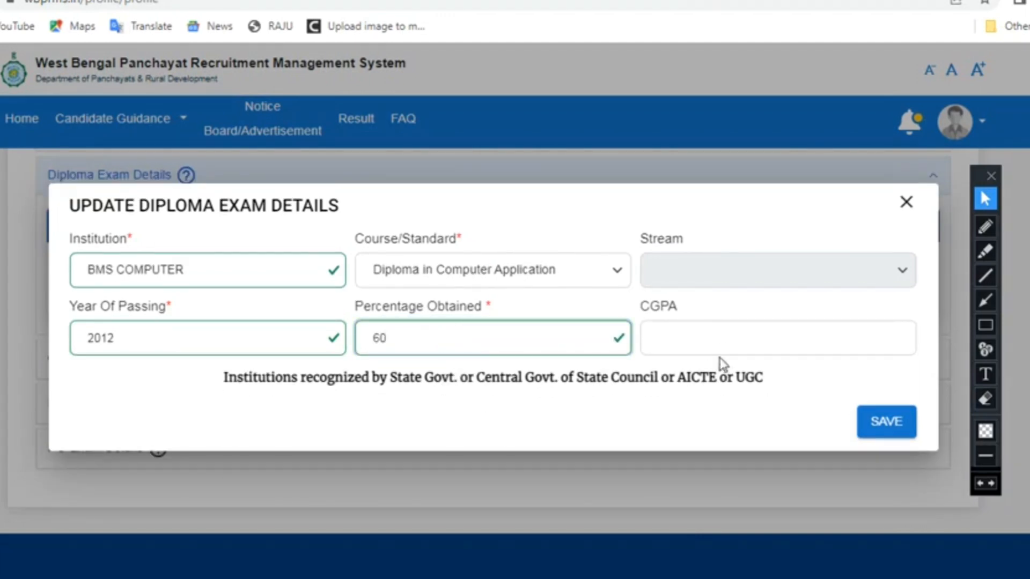
left_click(719, 344)
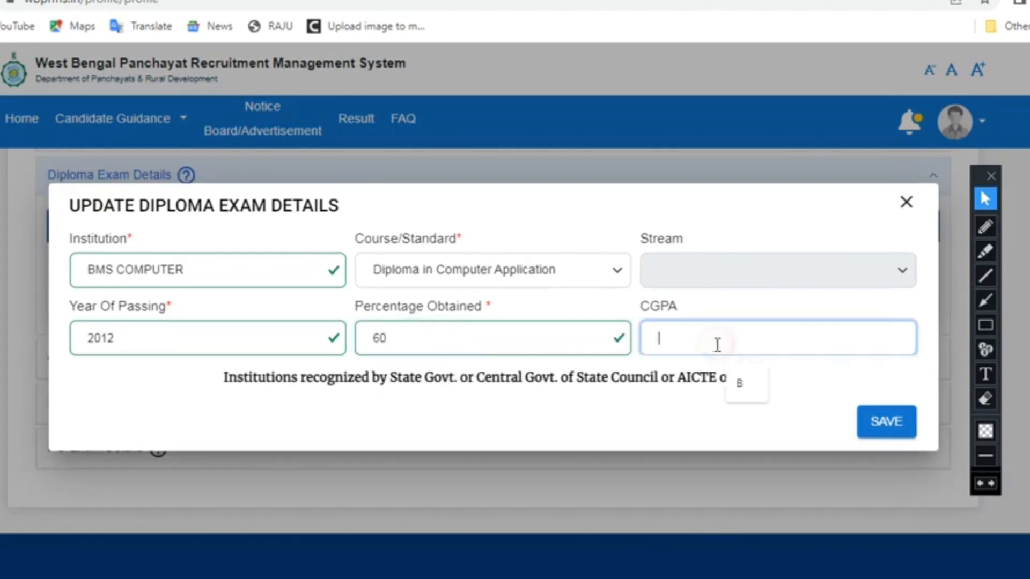
left_click(756, 392)
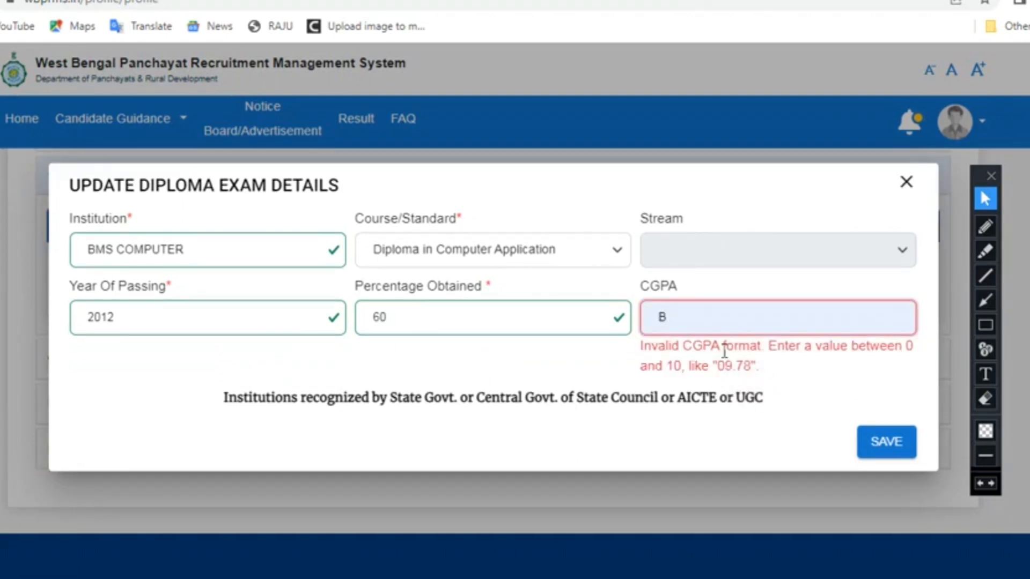
key("BackSpace")
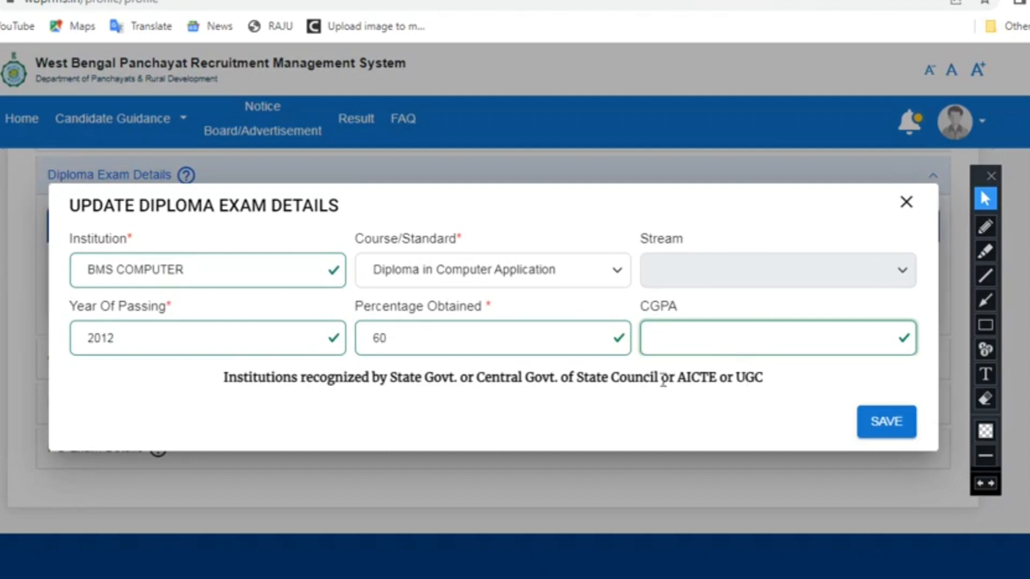
left_click(876, 434)
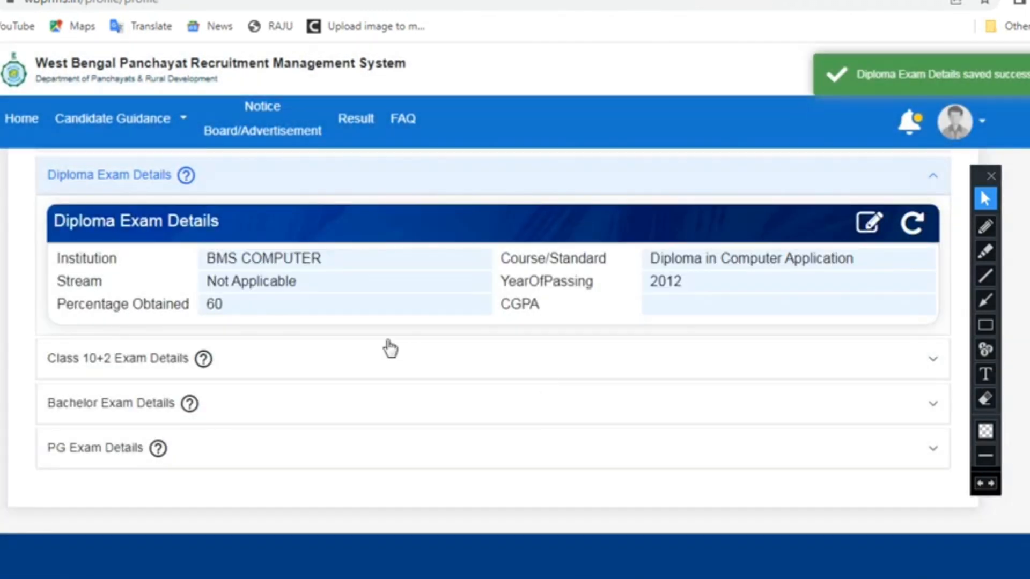
Expand the empty Class 10+2 Exam Details section, mark it, Bachelor and PG in red, then undo the marks.
left_click(928, 363)
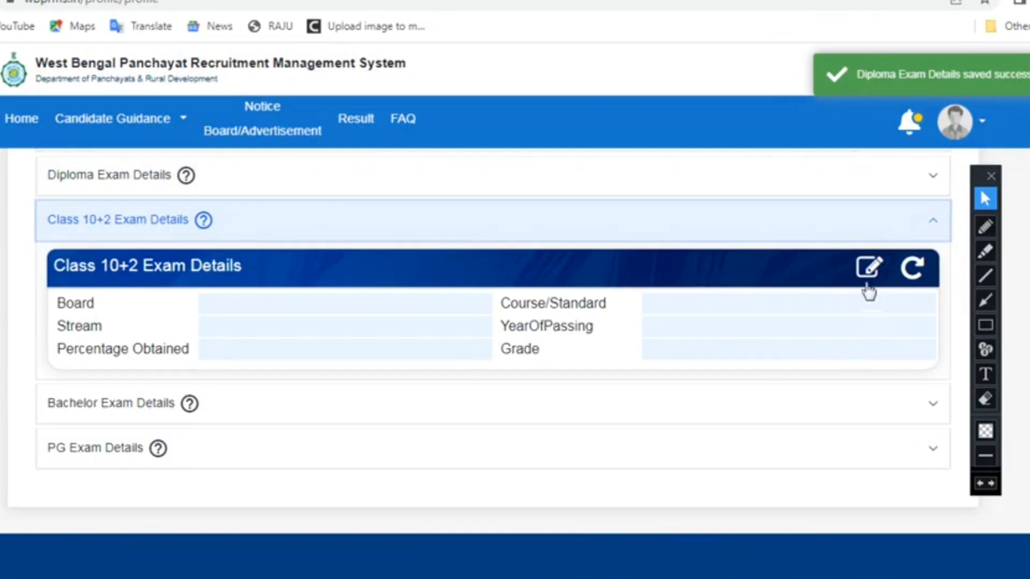
left_click(985, 226)
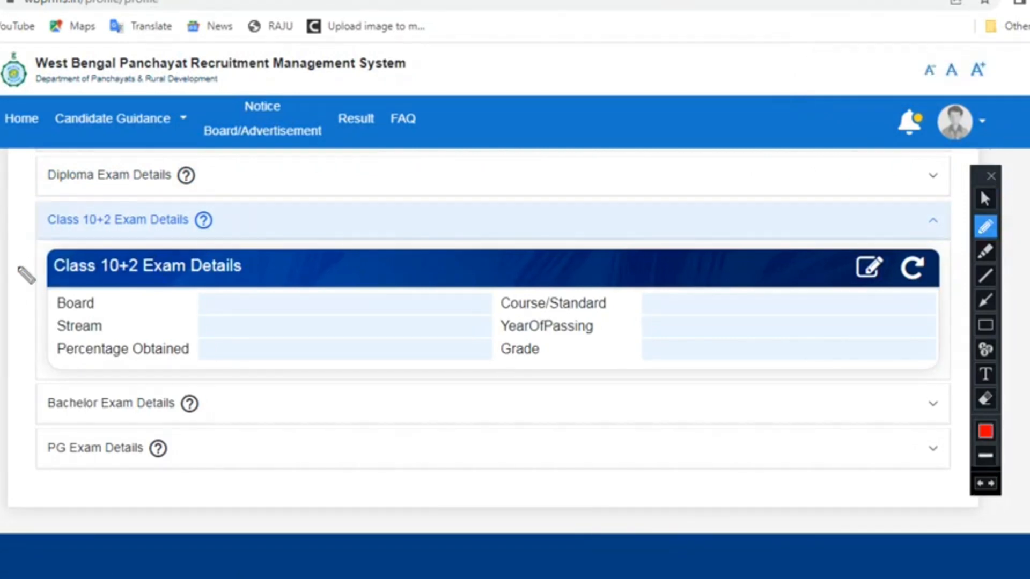
mouse_move(29, 253)
left_mouse_down()
mouse_move(254, 252)
mouse_move(96, 290)
mouse_move(47, 246)
left_mouse_up()
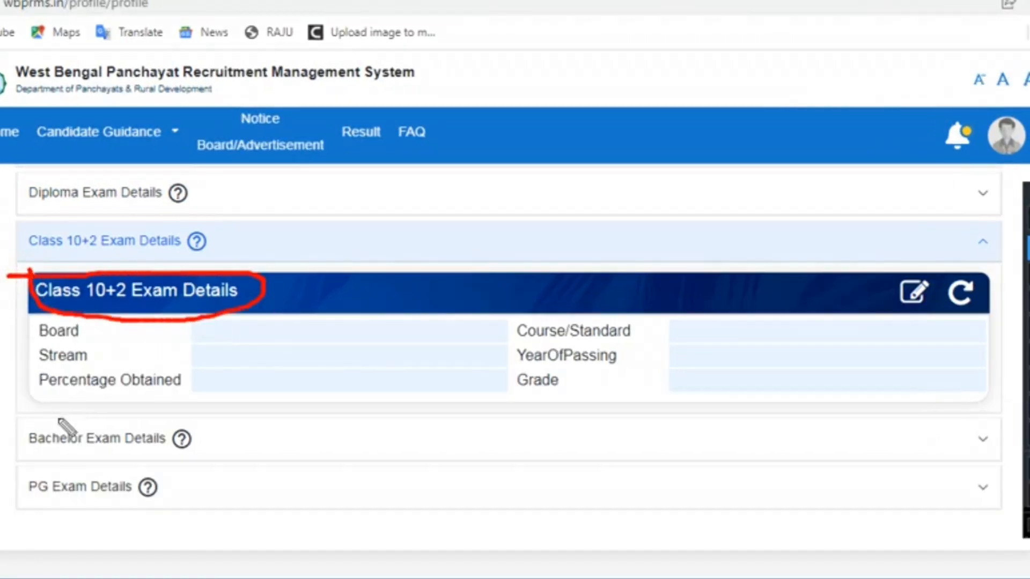
left_click_drag(5, 449, 104, 429)
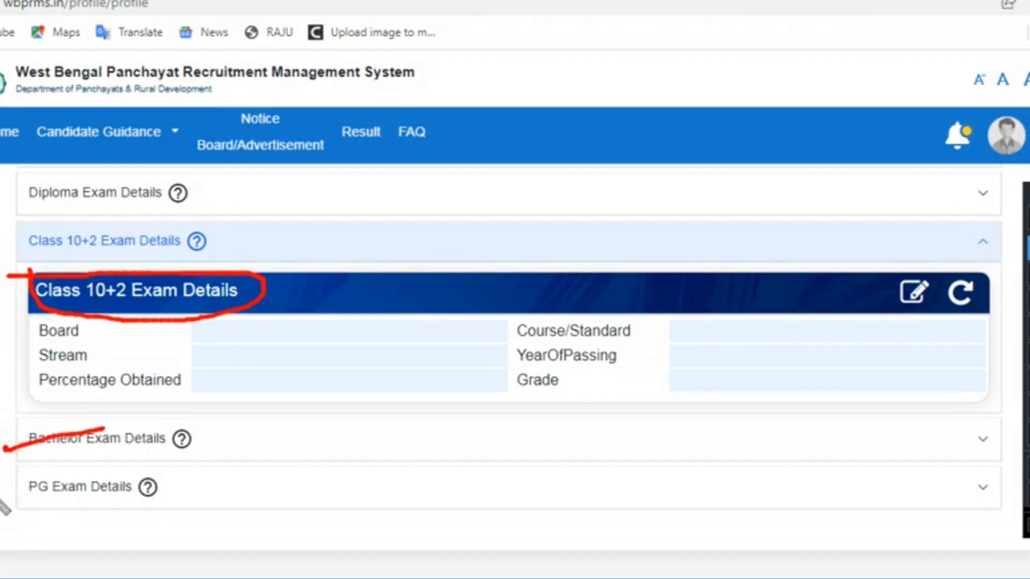
left_click_drag(3, 497, 112, 478)
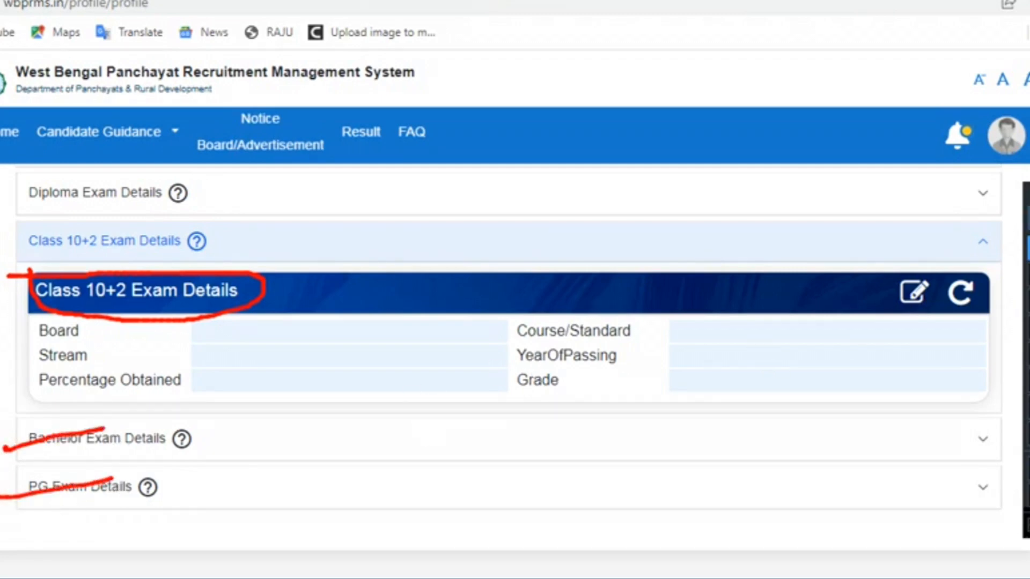
key("ctrl+z")
key("ctrl+z")
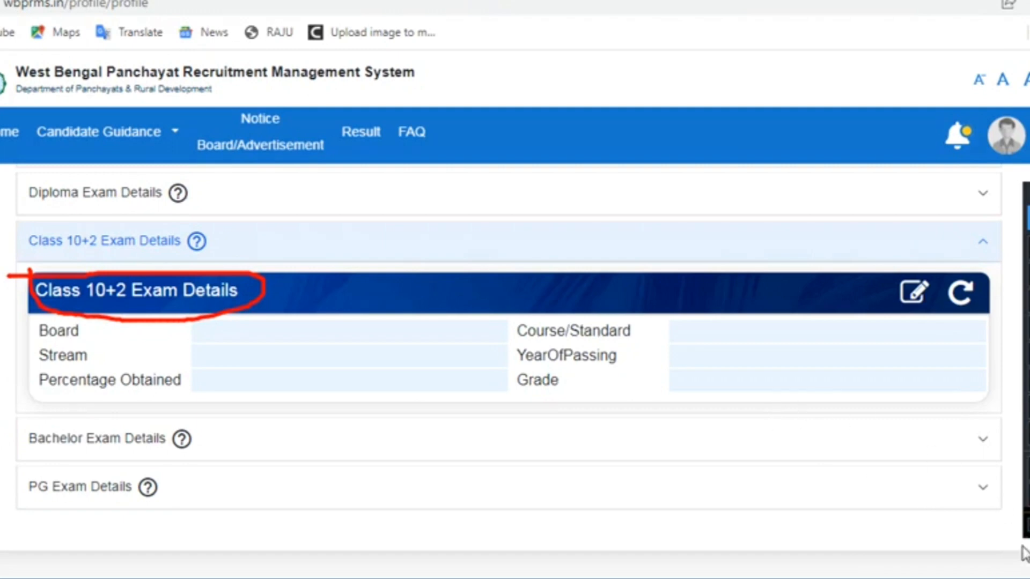
key("ctrl+z")
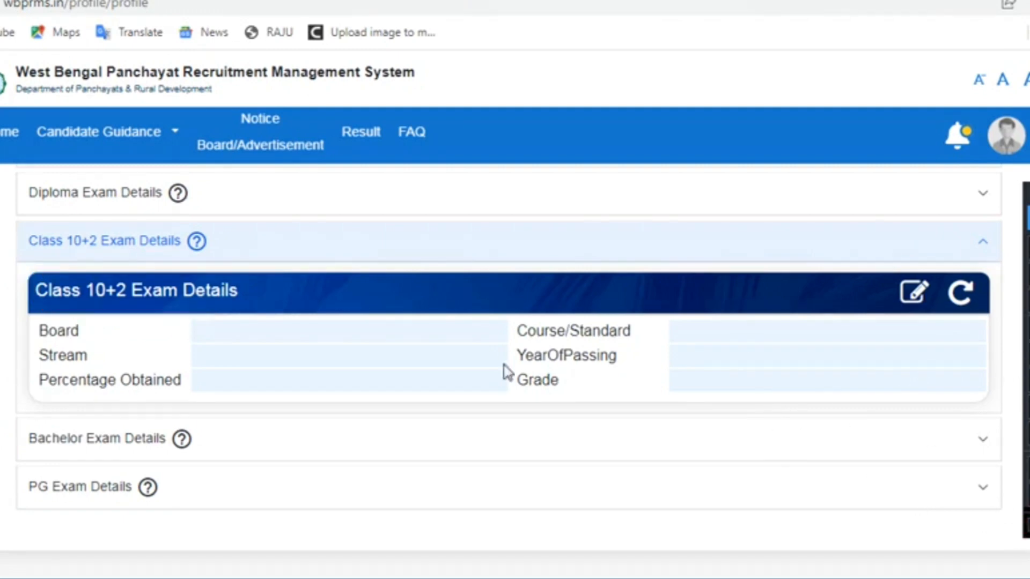
scroll(507, 371, "down", 4)
Circle the Profile, Additional Information and Uploads tabs in red, then switch to Additional Information.
scroll(501, 381, "up", 15)
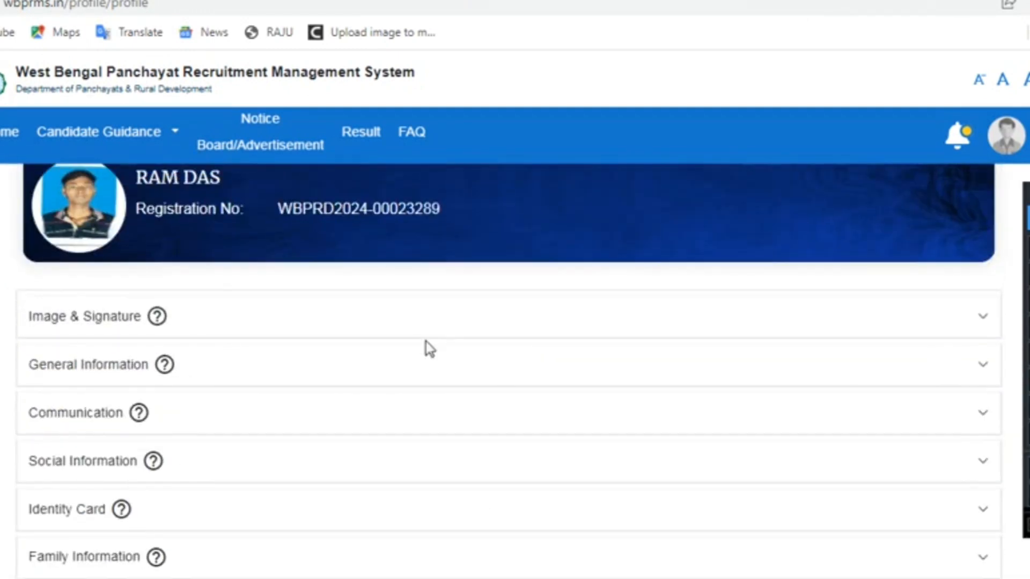
scroll(437, 360, "up", 3)
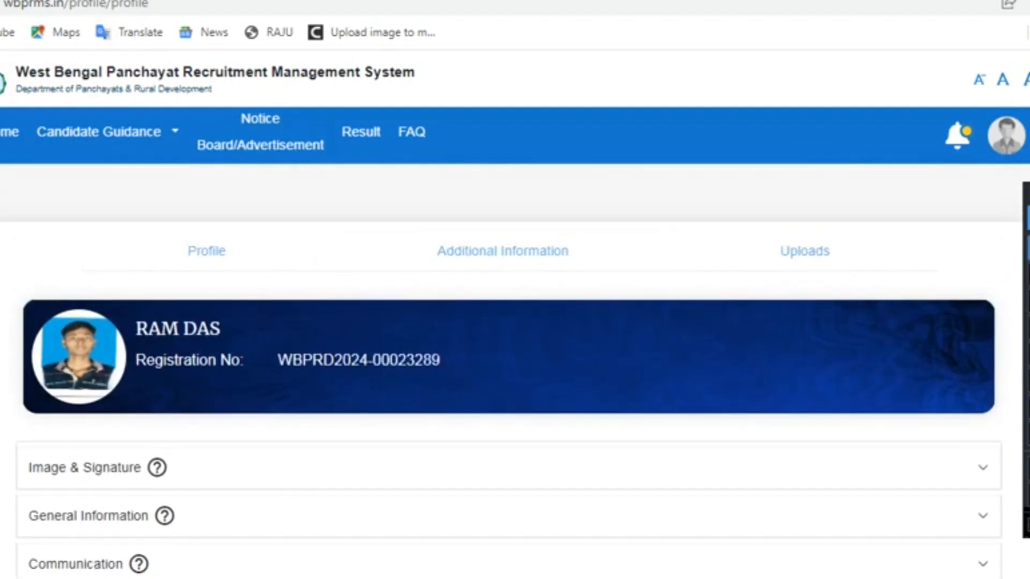
mouse_move(236, 220)
left_mouse_down()
mouse_move(188, 242)
mouse_move(267, 243)
mouse_move(201, 210)
left_mouse_up()
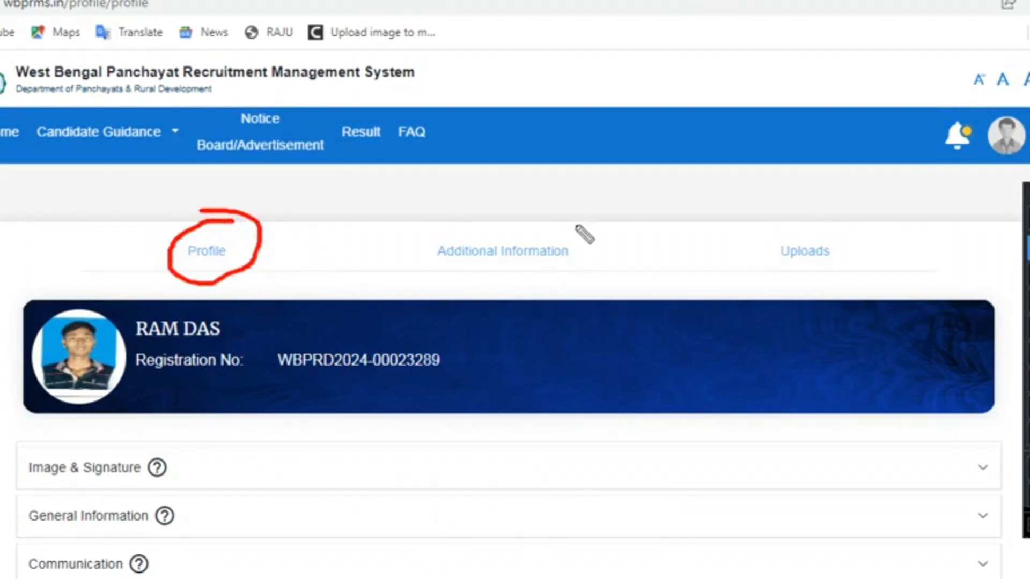
mouse_move(546, 220)
left_mouse_down()
mouse_move(507, 310)
mouse_move(527, 228)
left_mouse_up()
mouse_move(866, 230)
left_mouse_down()
mouse_move(775, 230)
mouse_move(885, 239)
mouse_move(815, 203)
left_mouse_up()
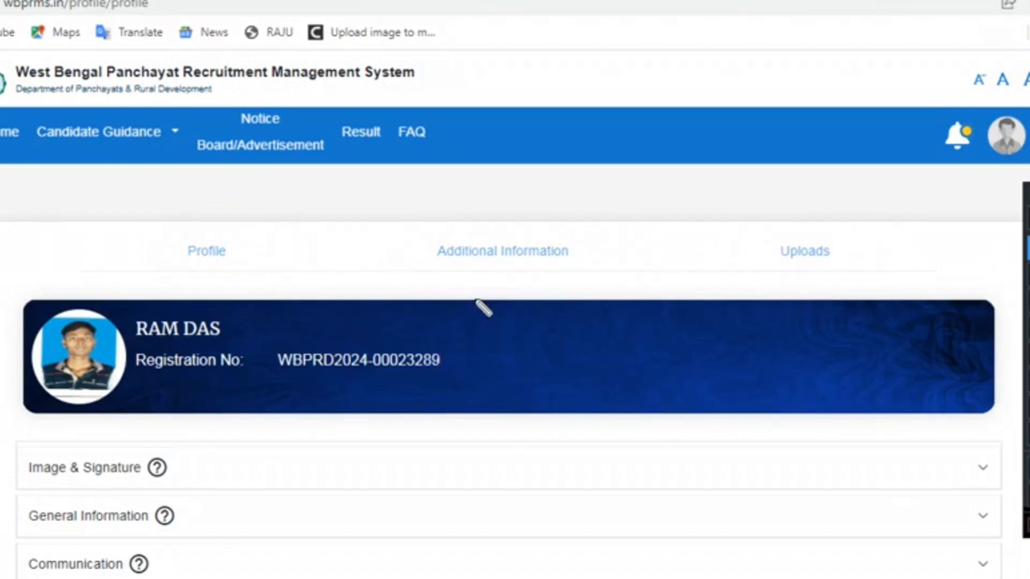
left_click(494, 252)
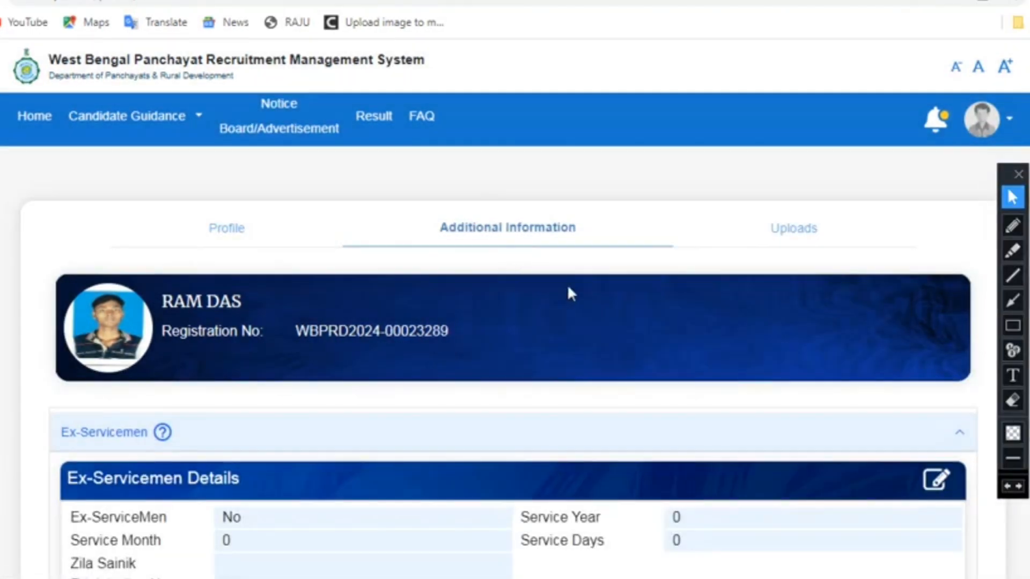
Scroll through Additional Information and mark the Ex-Servicemen heading in red.
scroll(498, 294, "down", 3)
scroll(486, 304, "down", 2)
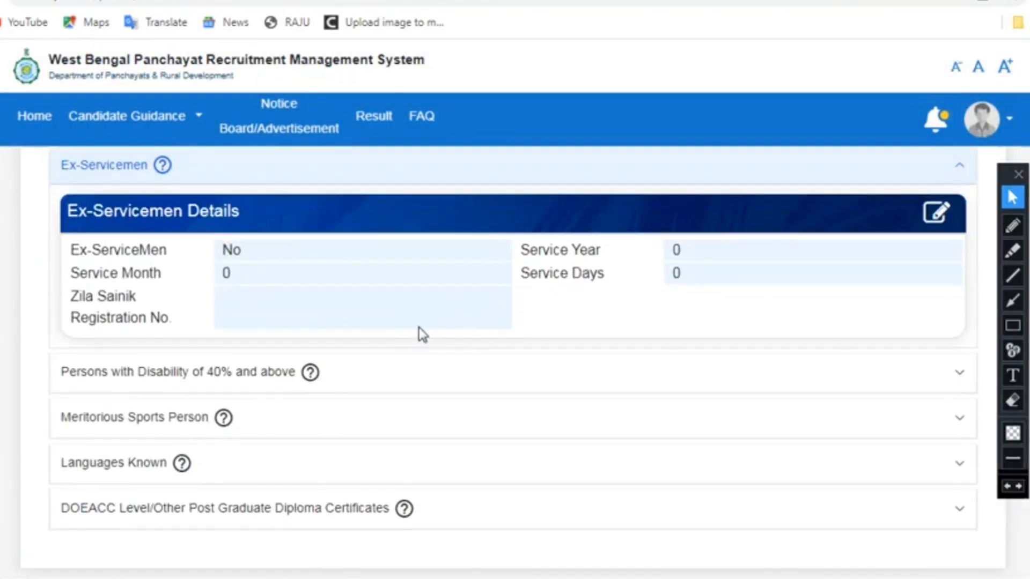
scroll(422, 327, "down", 2)
scroll(422, 326, "up", 2)
left_click(1012, 226)
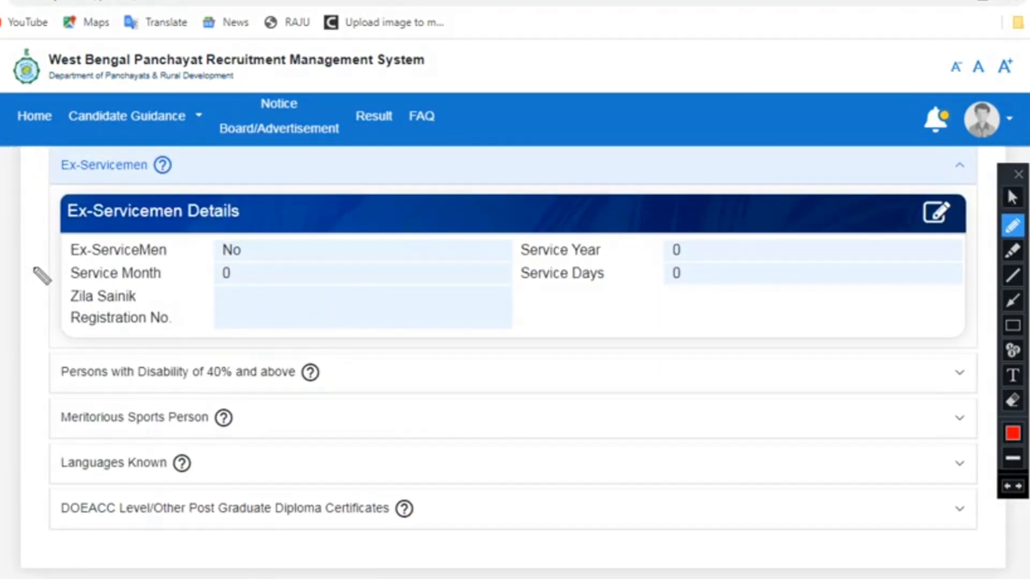
left_click_drag(37, 236, 193, 185)
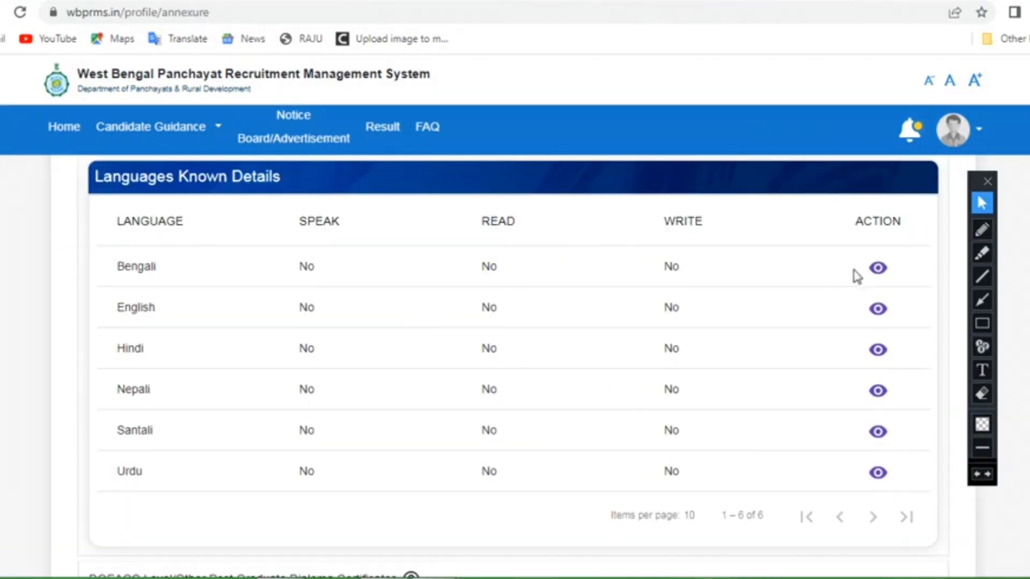
Circle the ACTION column of the Bengali-to-Urdu languages table, then erase the mark.
left_click(984, 230)
mouse_move(893, 196)
left_mouse_down()
mouse_move(829, 354)
mouse_move(876, 507)
mouse_move(903, 308)
mouse_move(894, 196)
left_mouse_up()
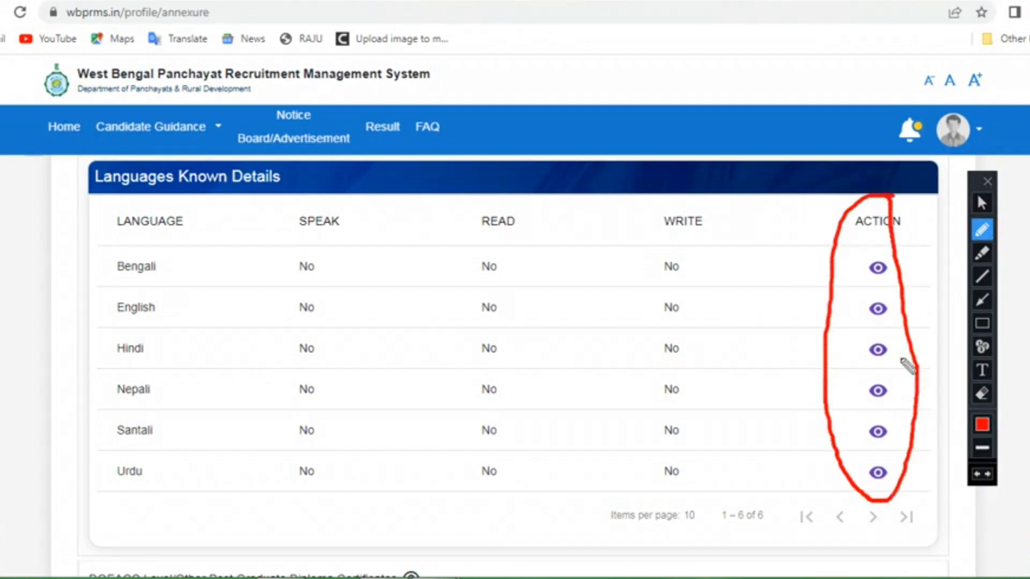
left_click(982, 203)
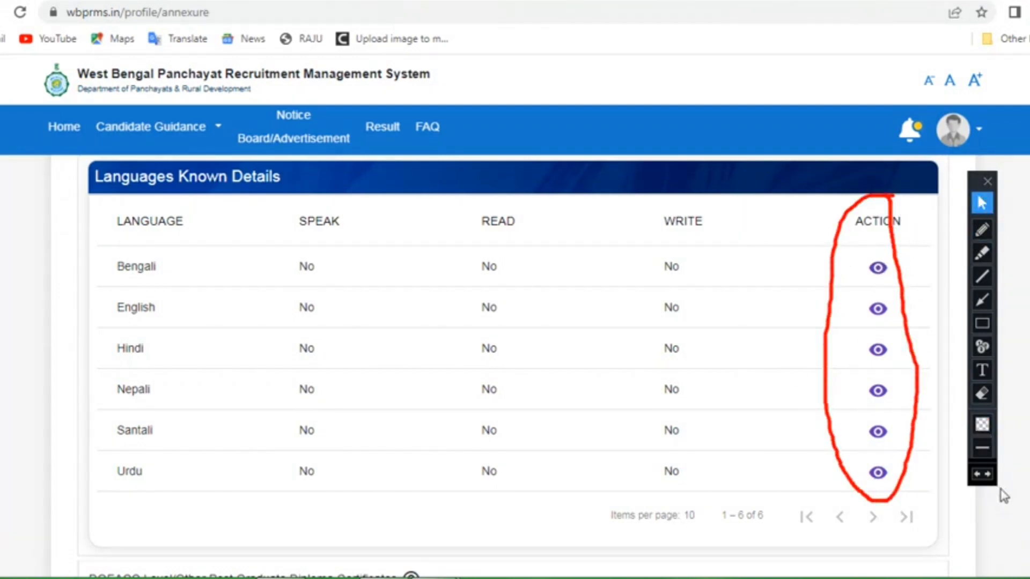
left_click(980, 475)
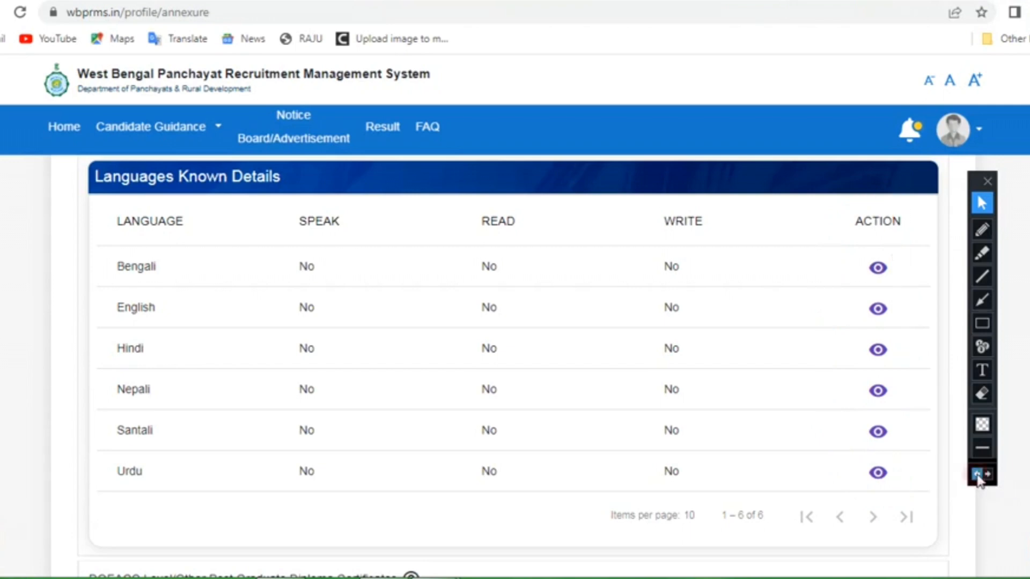
Set Bengali's Speak, Write and Read options to Yes.
left_click(878, 268)
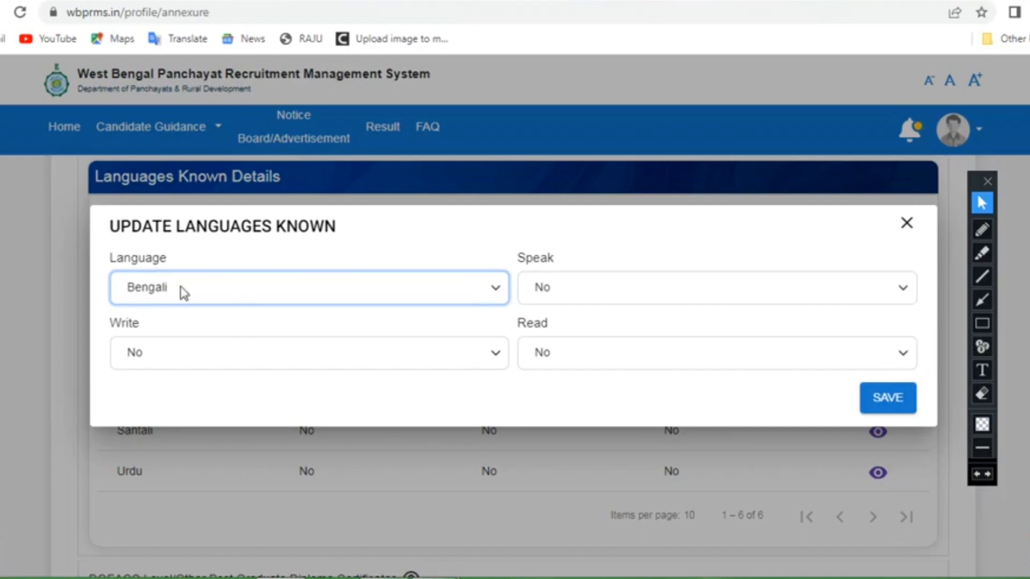
left_click(586, 295)
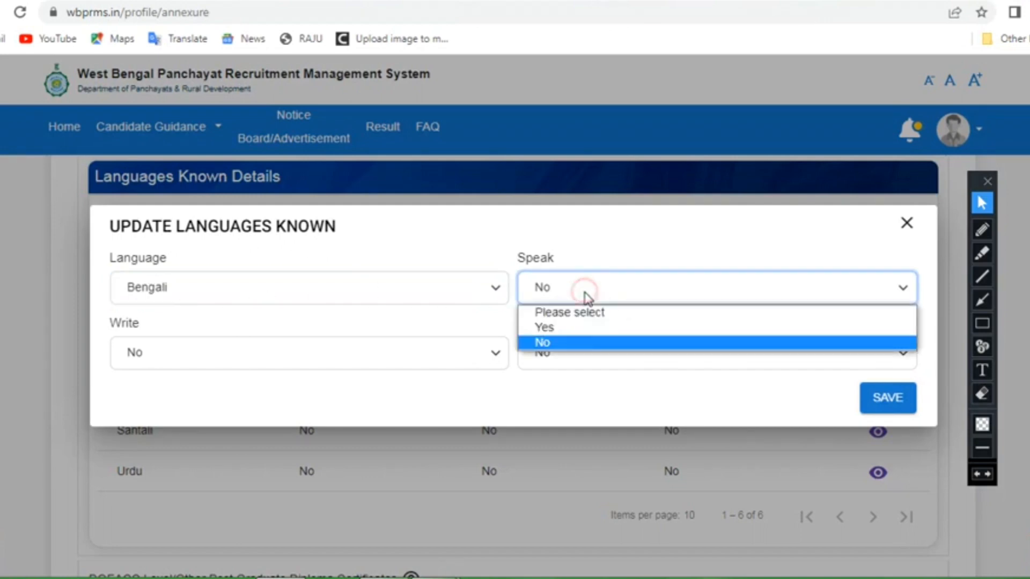
left_click(571, 329)
left_click(225, 357)
left_click(195, 400)
left_click(563, 350)
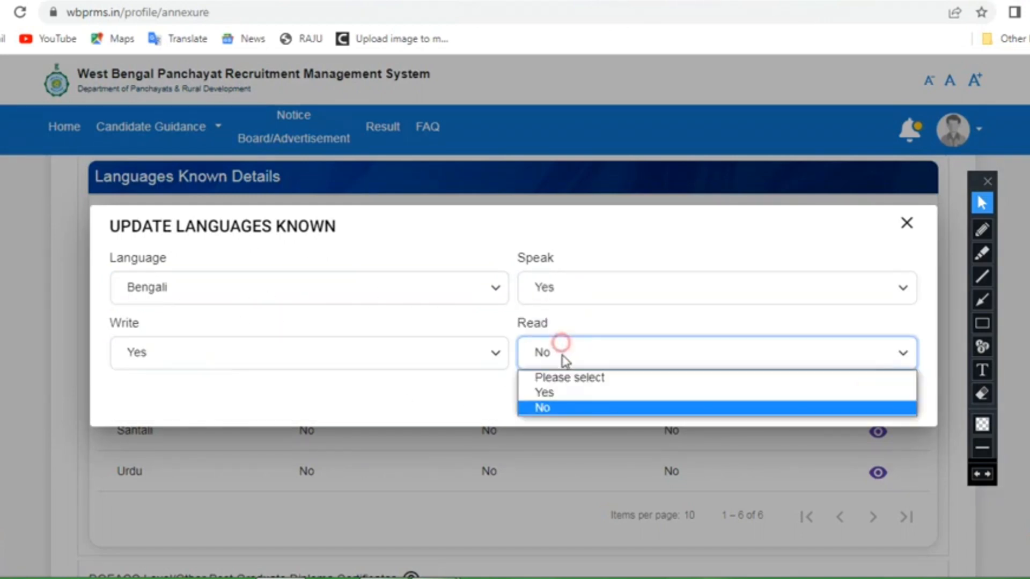
left_click(559, 394)
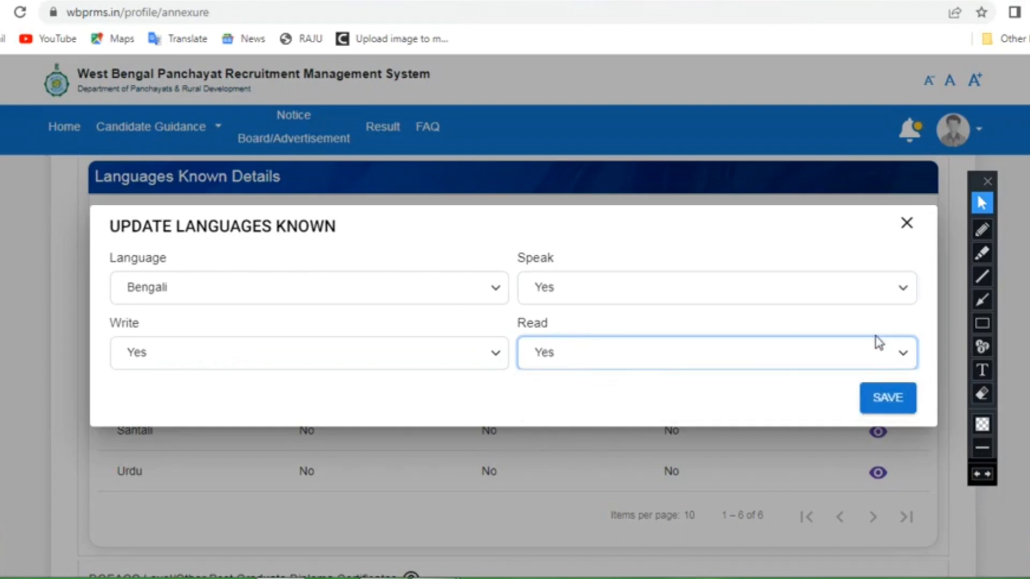
Draw red annotations on the Bengali update form, then erase them.
left_click(981, 229)
mouse_move(483, 248)
left_mouse_down()
mouse_move(531, 255)
mouse_move(578, 225)
mouse_move(547, 280)
mouse_move(574, 253)
left_mouse_up()
left_click(972, 472)
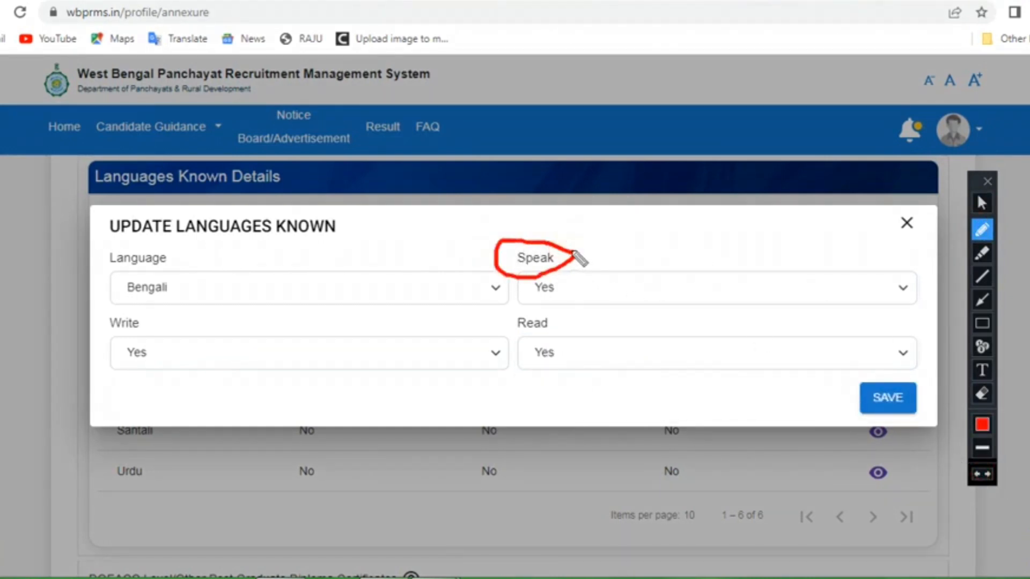
mouse_move(150, 311)
left_mouse_down()
mouse_move(99, 330)
mouse_move(151, 310)
left_mouse_up()
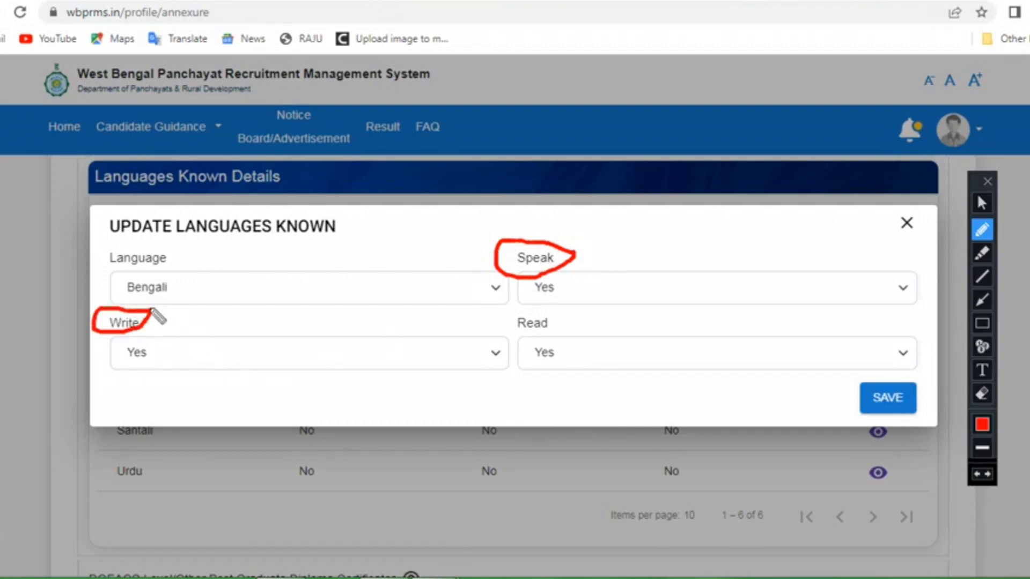
mouse_move(563, 310)
left_mouse_down()
mouse_move(529, 317)
mouse_move(563, 338)
mouse_move(575, 320)
left_mouse_up()
mouse_move(104, 252)
left_mouse_down()
mouse_move(97, 272)
mouse_move(211, 258)
left_mouse_up()
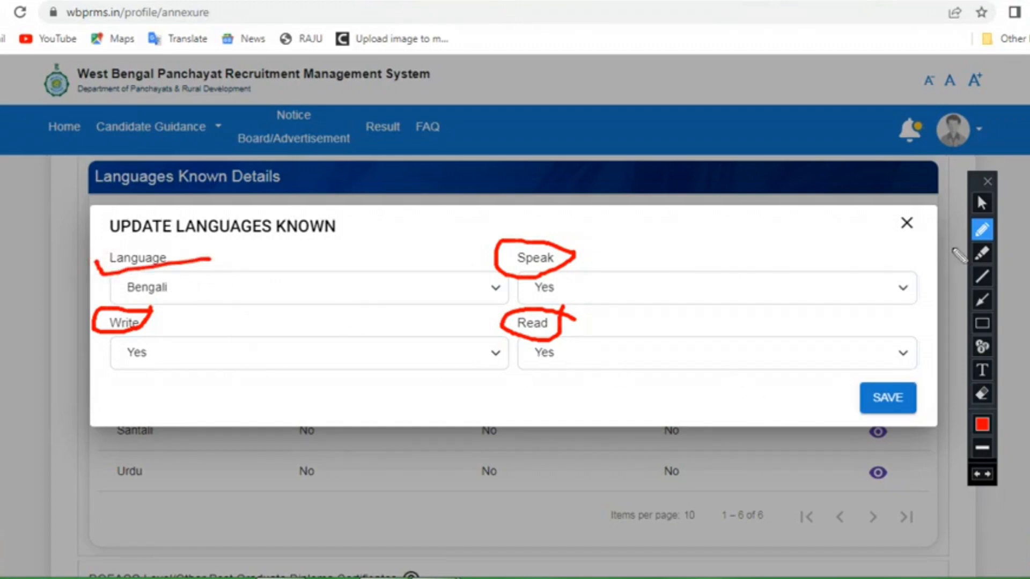
left_click(977, 474)
left_click(977, 475)
left_click(977, 475)
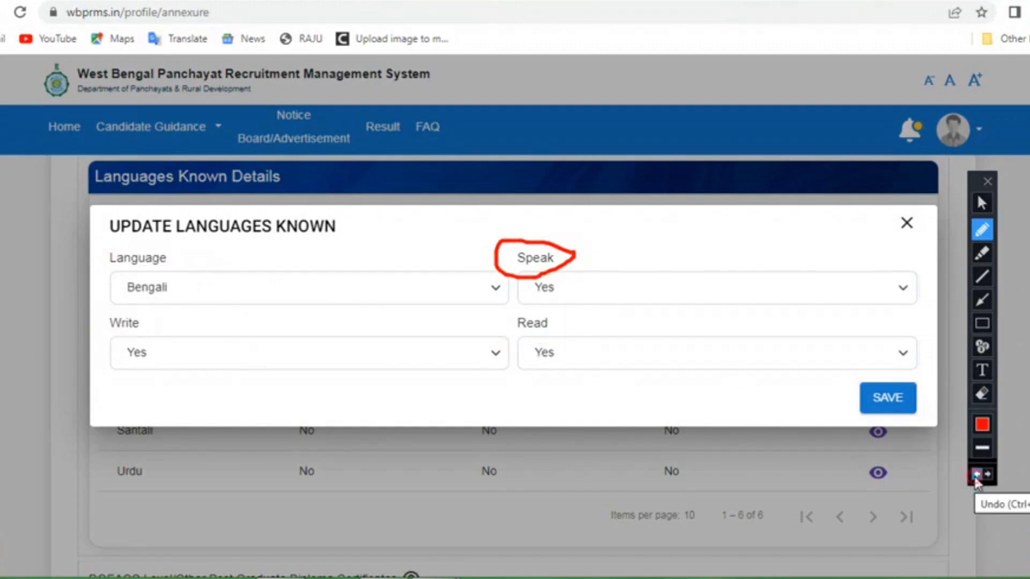
left_click(977, 474)
left_click_drag(935, 481, 933, 520)
left_click(981, 201)
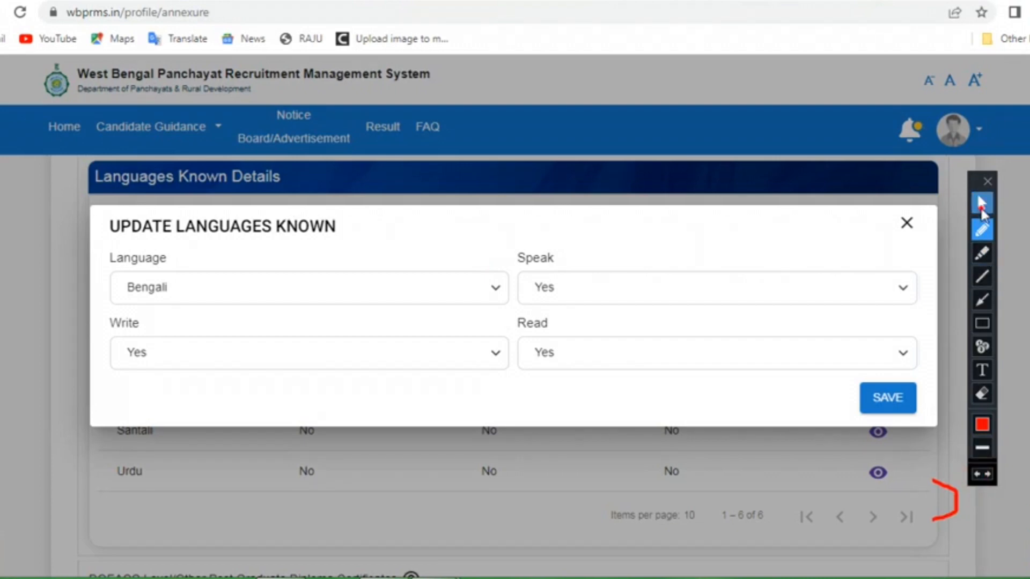
Save Bengali's Yes language abilities and mark the success message in red.
left_click(903, 407)
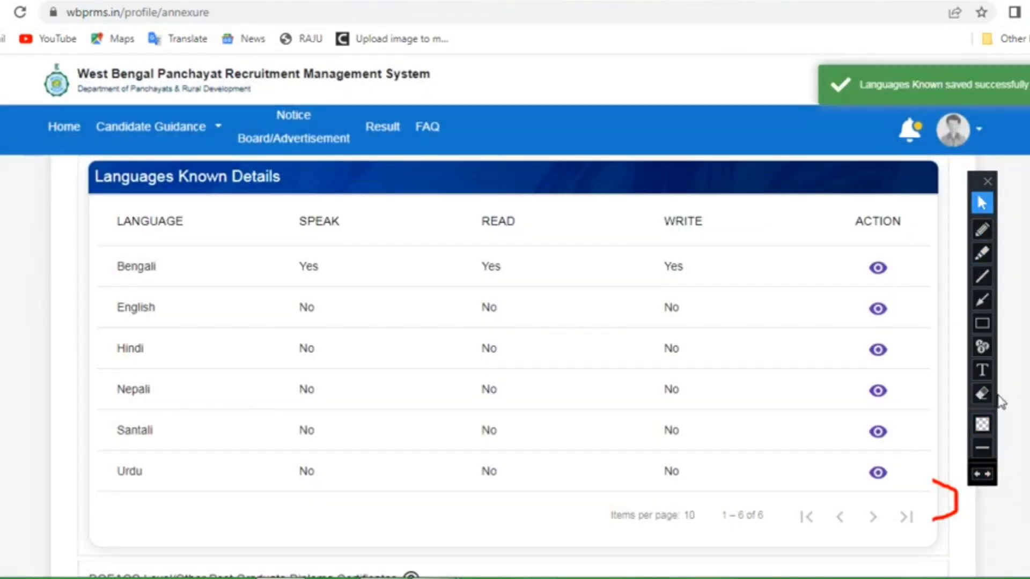
left_click(982, 323)
left_click_drag(916, 443, 990, 529)
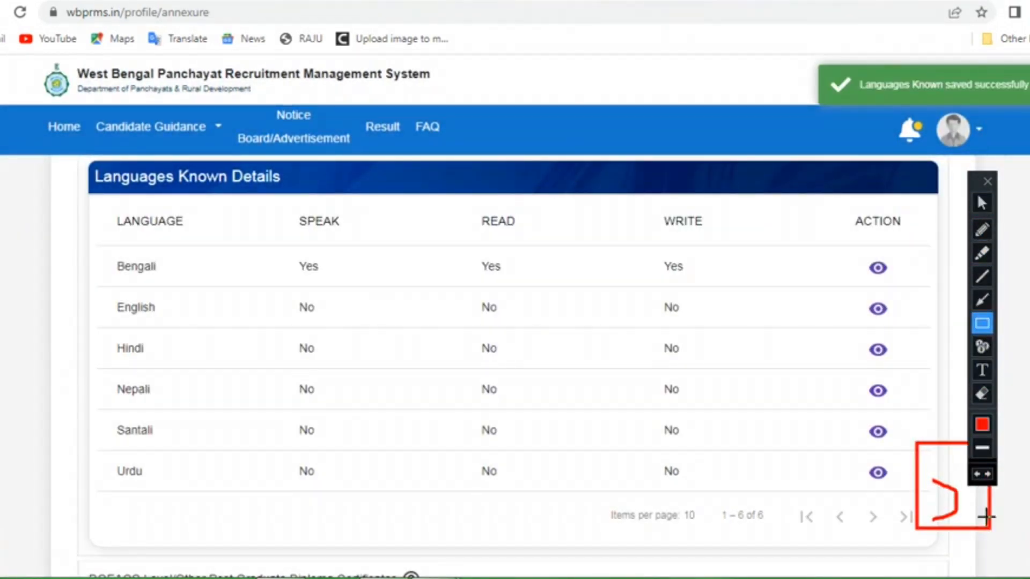
left_click(988, 396)
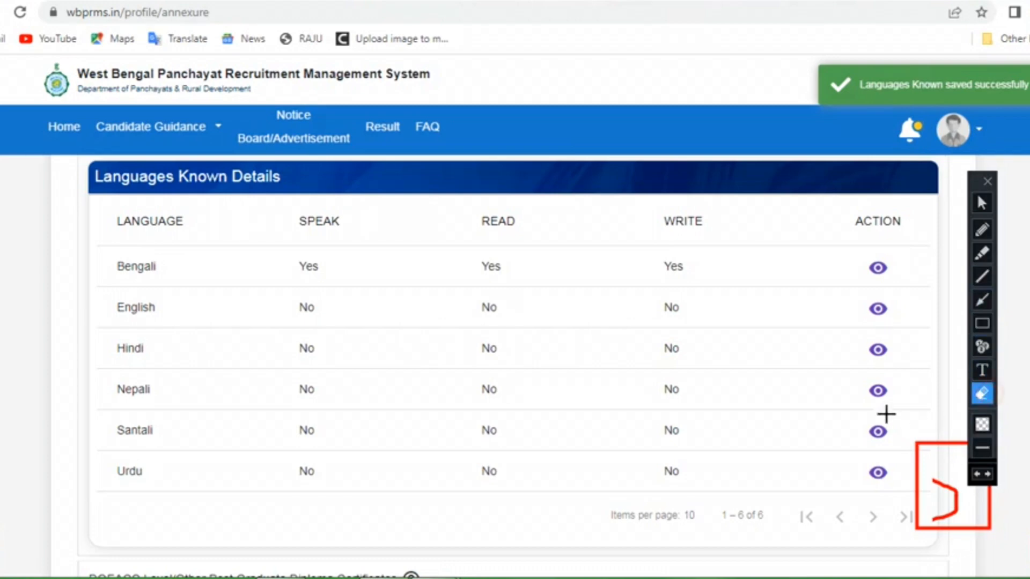
left_click_drag(885, 416, 997, 574)
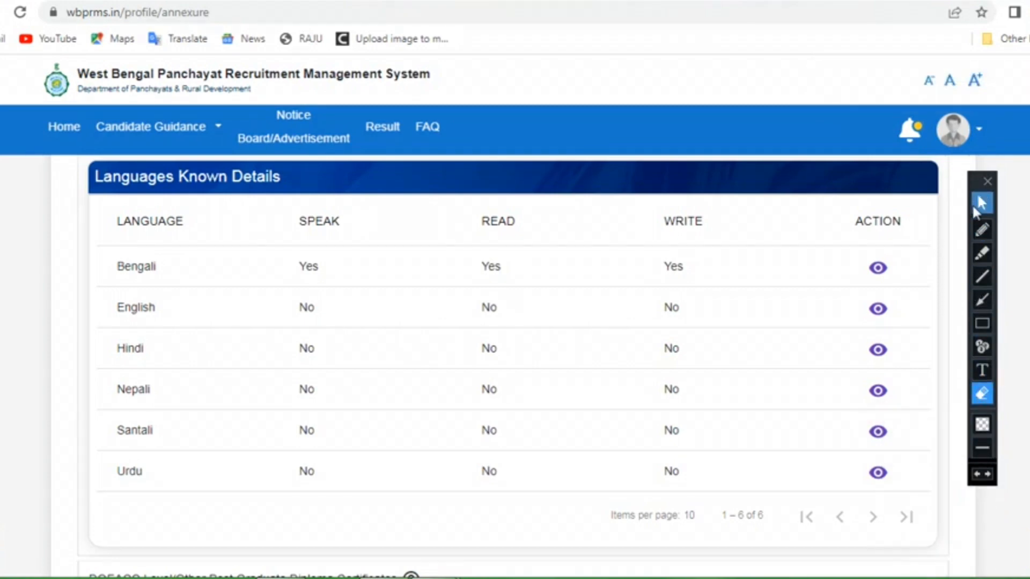
Set Hindi's Speak, Write and Read options to Yes and save.
left_click(981, 202)
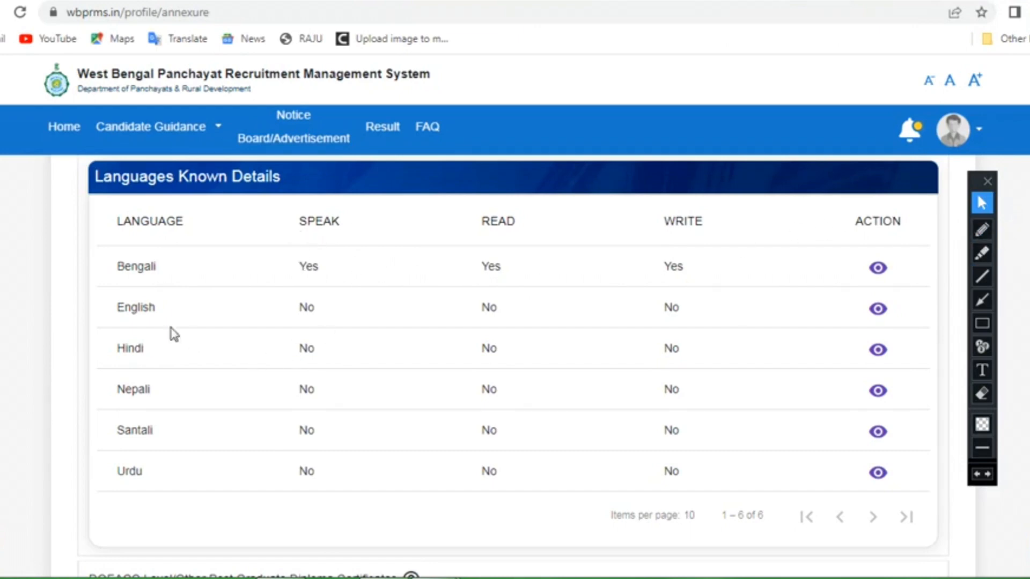
left_click(878, 349)
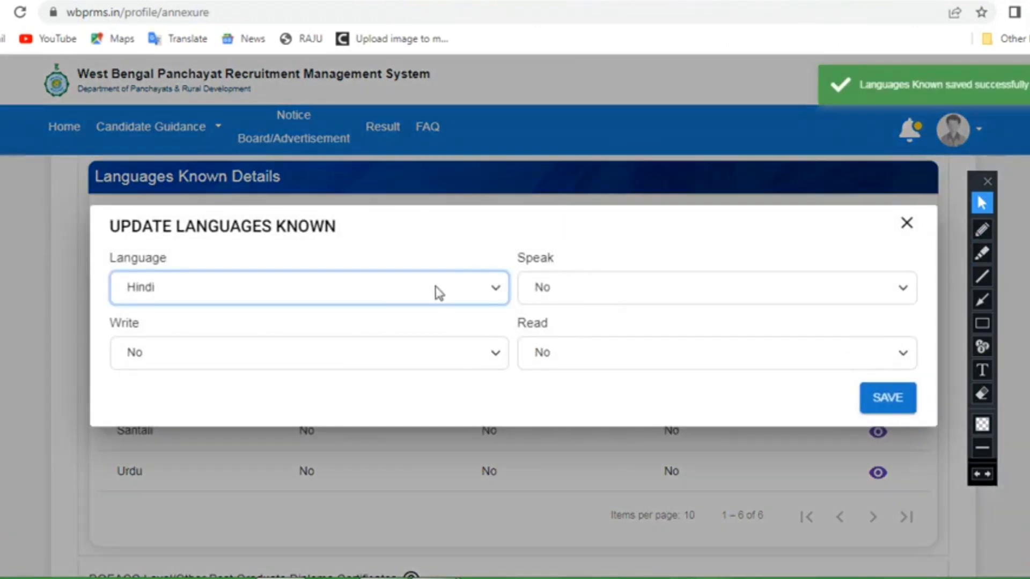
left_click(529, 292)
left_click(539, 327)
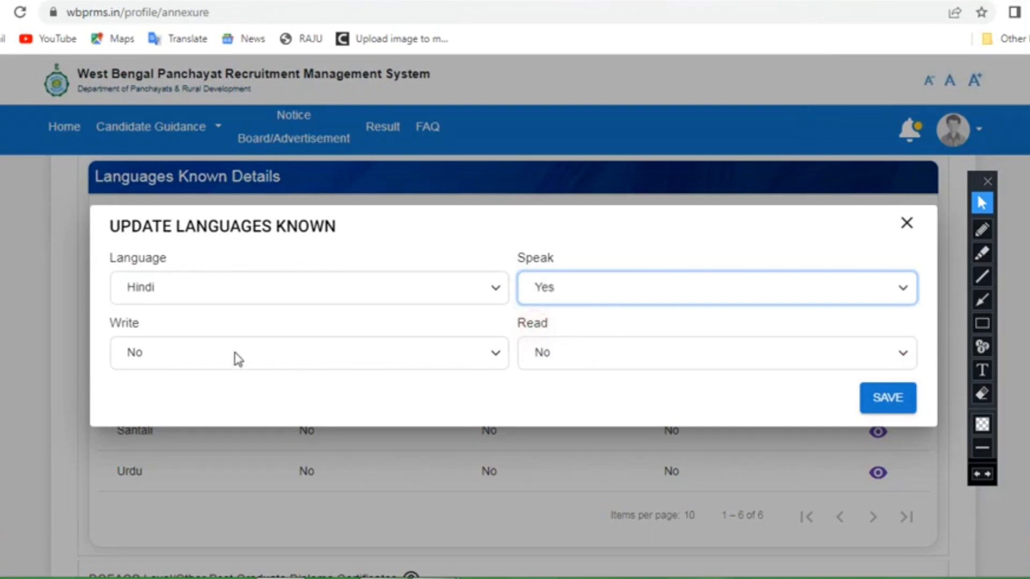
left_click(213, 351)
left_click(194, 393)
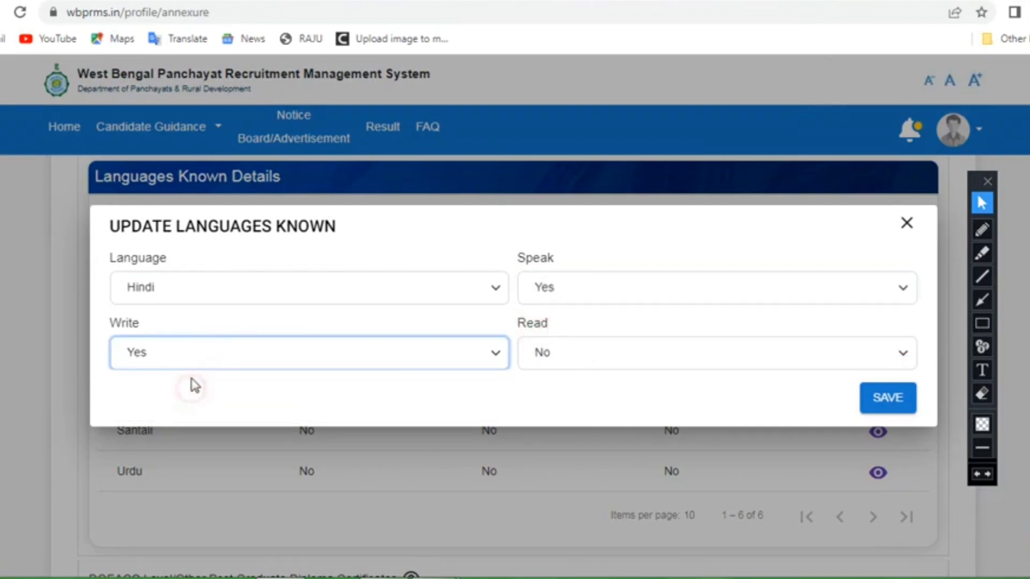
left_click(566, 358)
left_click(552, 394)
left_click(882, 400)
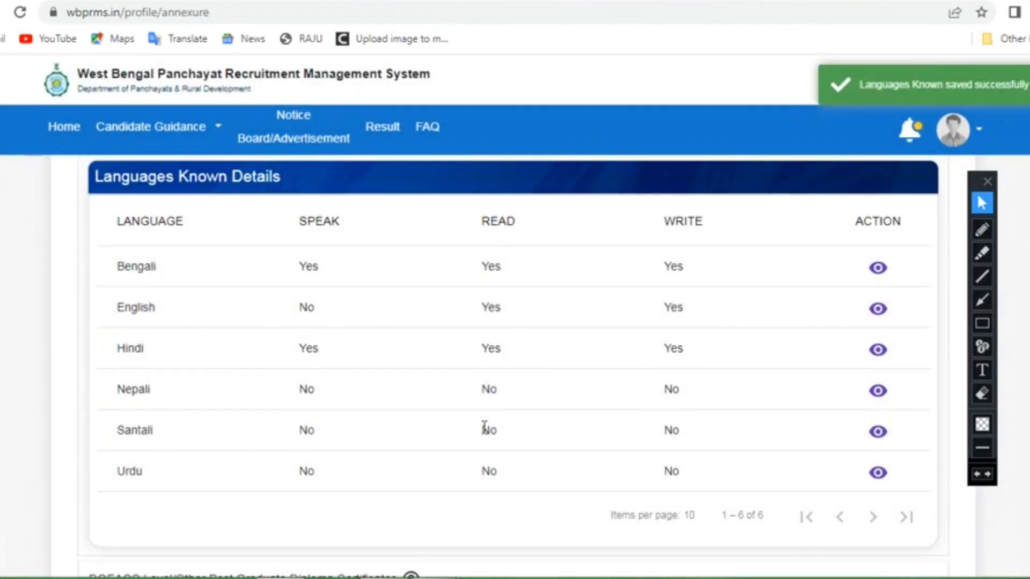
Expand the DOEACC diploma certificates section, which has no records.
scroll(848, 465, "down", 3)
scroll(765, 437, "up", 5)
scroll(692, 426, "down", 6)
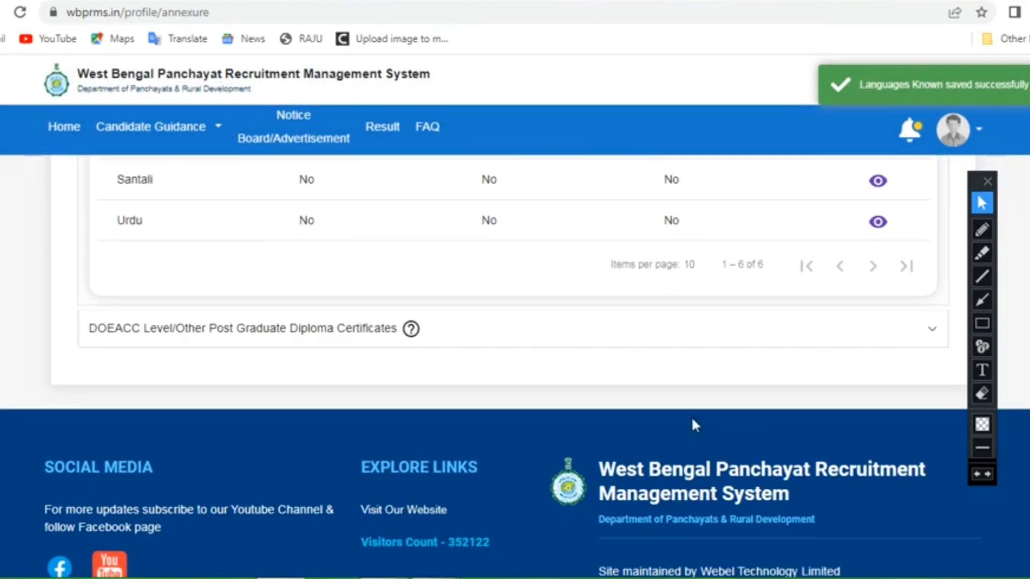
left_click(894, 343)
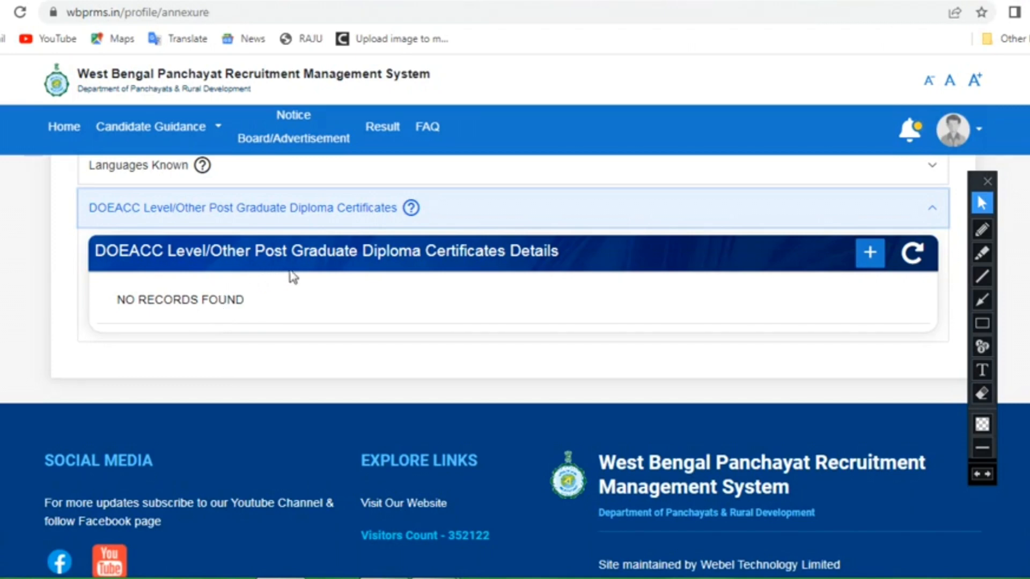
scroll(924, 285, "up", 7)
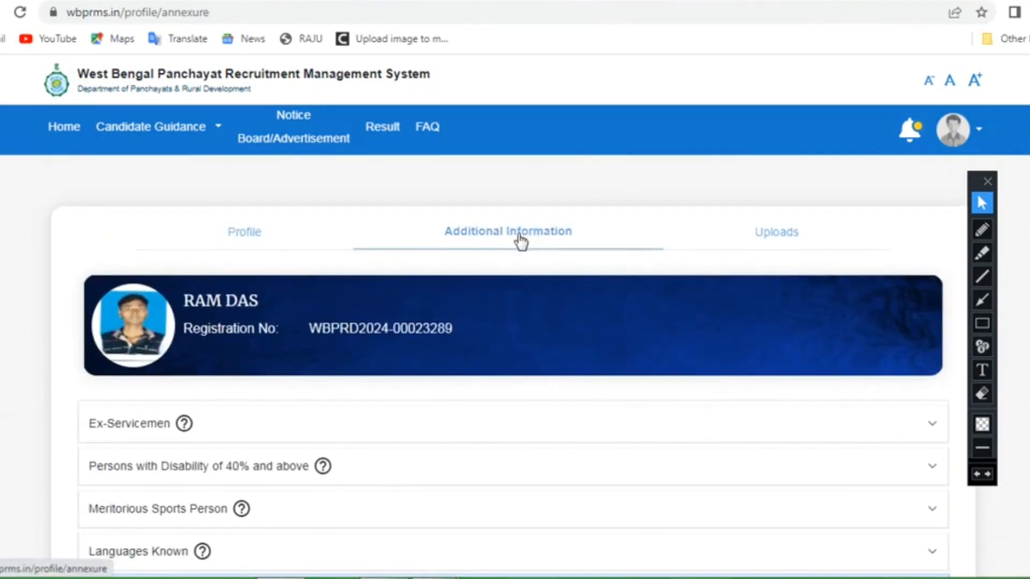
scroll(566, 381, "down", 5)
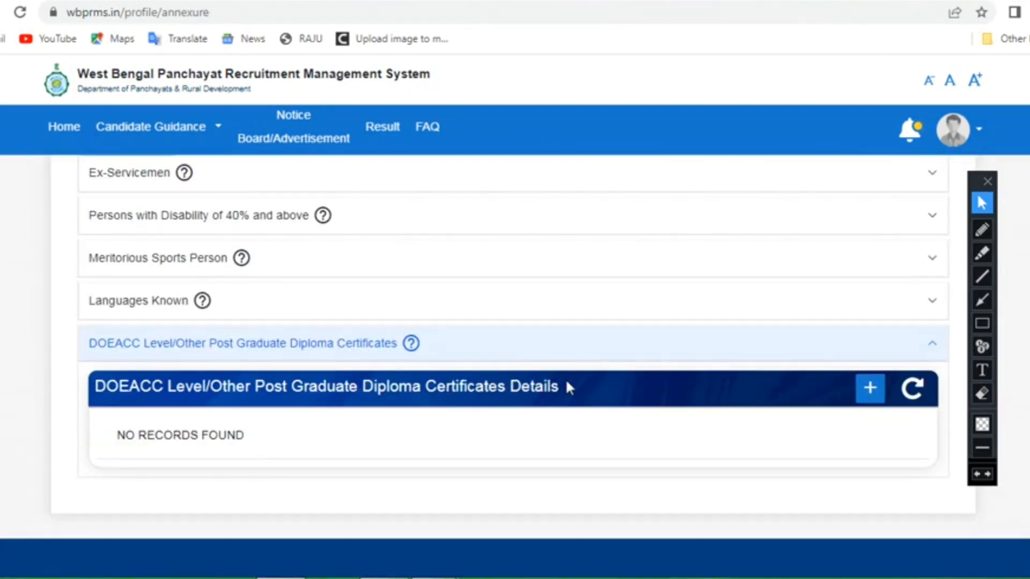
scroll(567, 381, "up", 2)
scroll(569, 387, "up", 4)
Switch to the Uploads page and scroll down to the List of Documents.
left_click(771, 236)
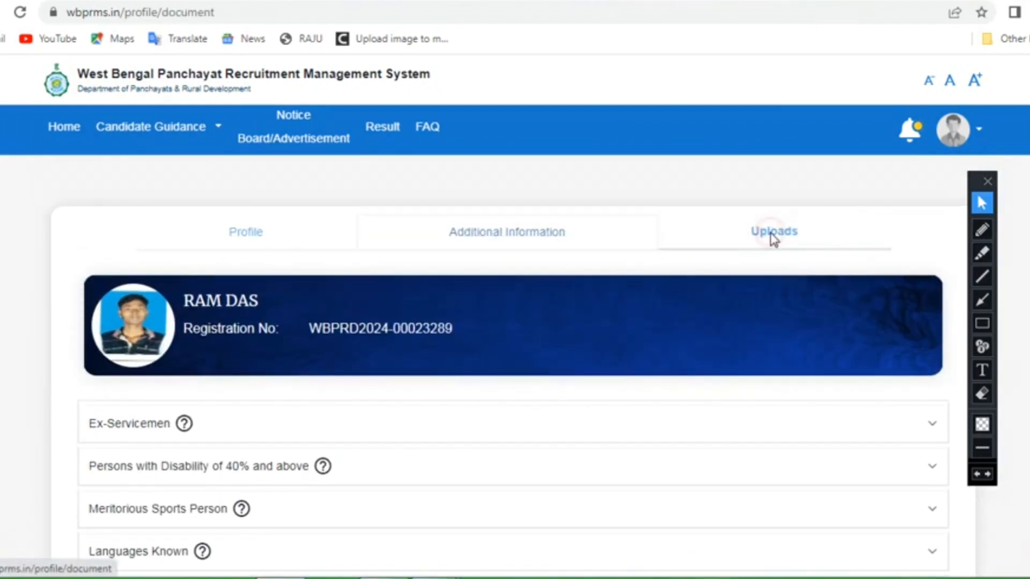
scroll(734, 306, "down", 3)
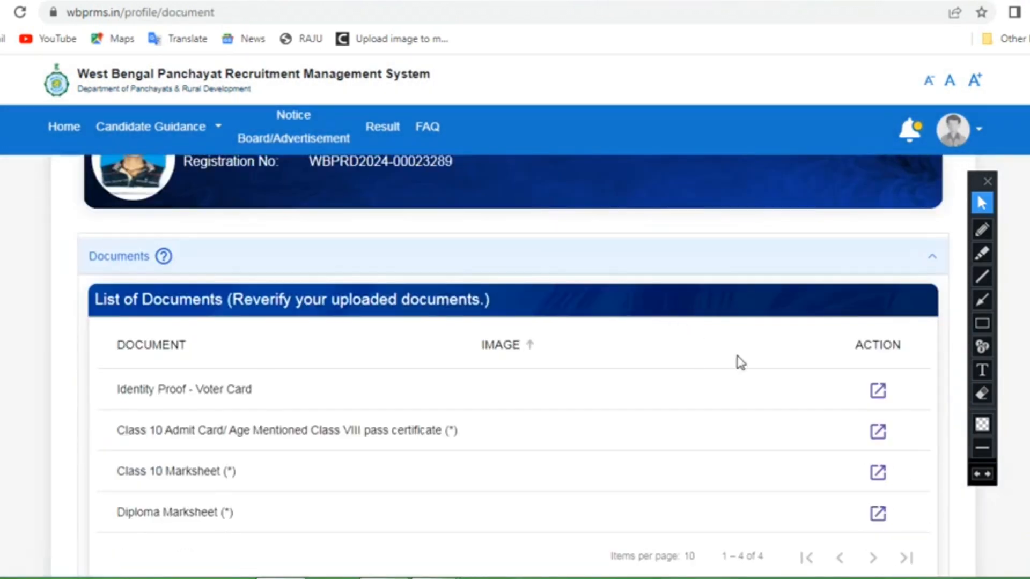
scroll(880, 322, "down", 1)
scroll(874, 322, "down", 2)
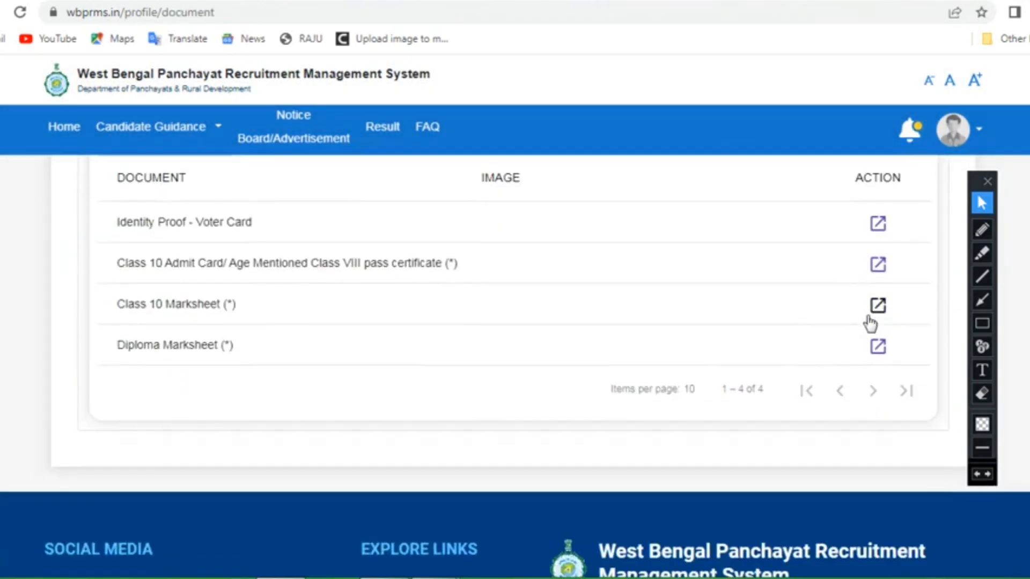
Underline three lines of the upload details in red.
left_click(984, 231)
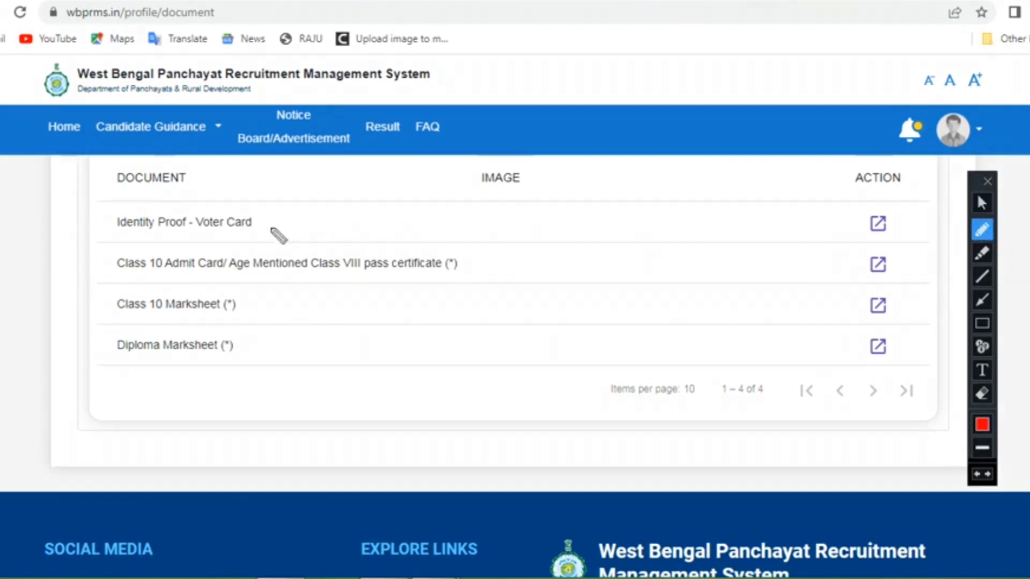
left_click_drag(79, 230, 261, 235)
left_click_drag(96, 275, 295, 279)
left_click_drag(111, 319, 209, 320)
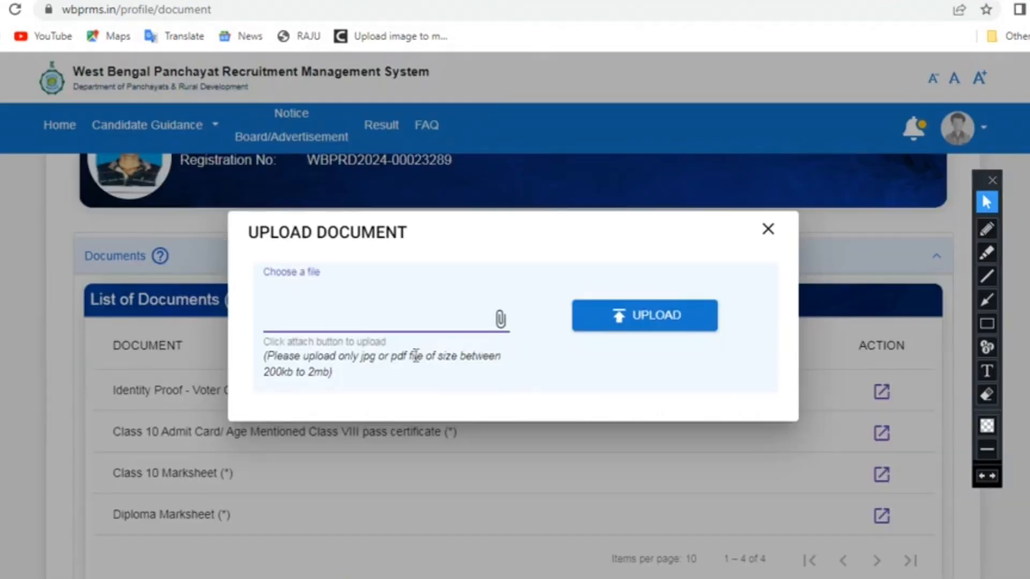
Try attaching download1.pdf, rejected by the 200kb–2mb limit, then reopen the file chooser.
left_click(501, 325)
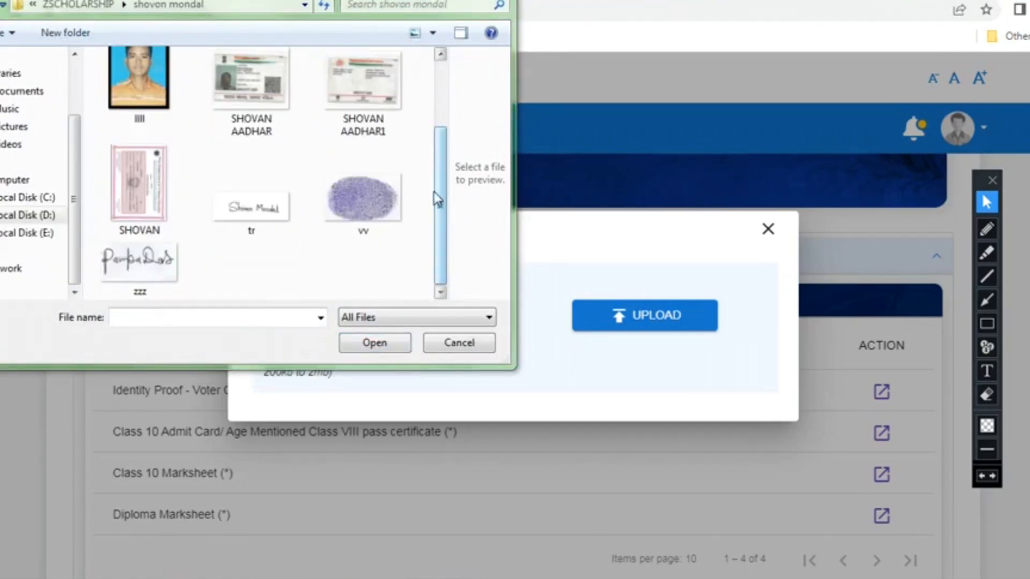
left_click_drag(441, 191, 441, 129)
left_click(264, 115)
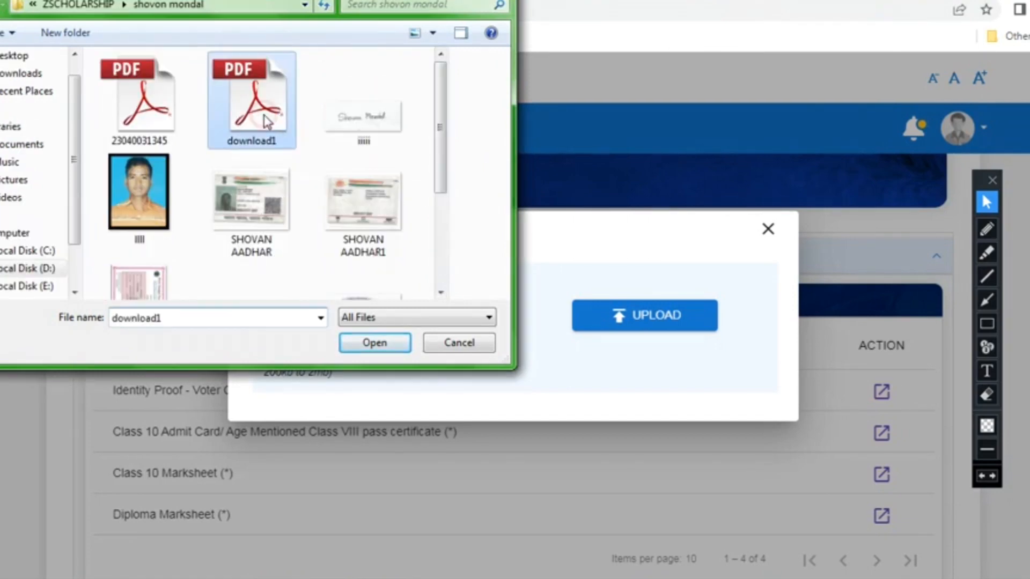
left_click(385, 347)
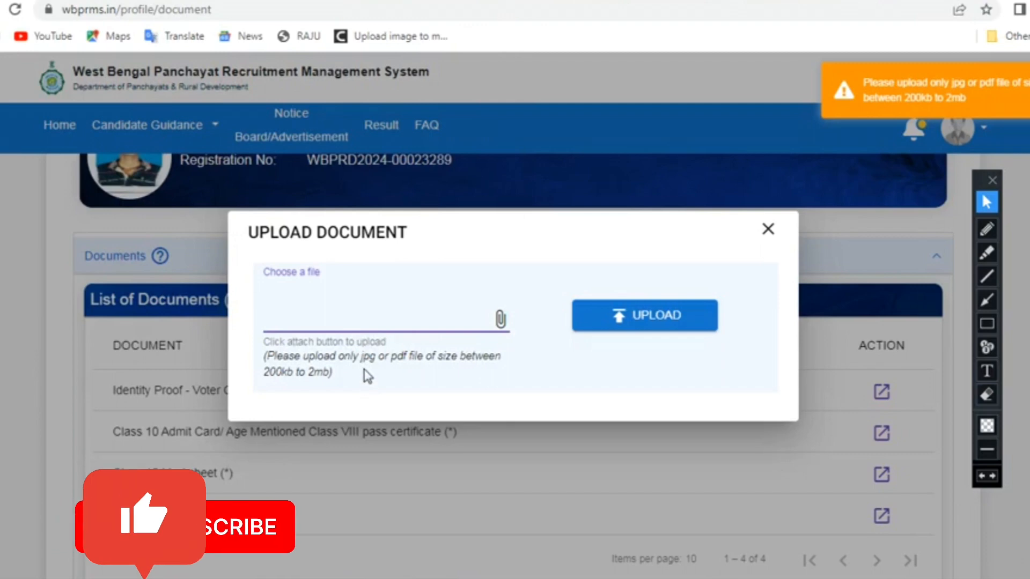
left_click(500, 320)
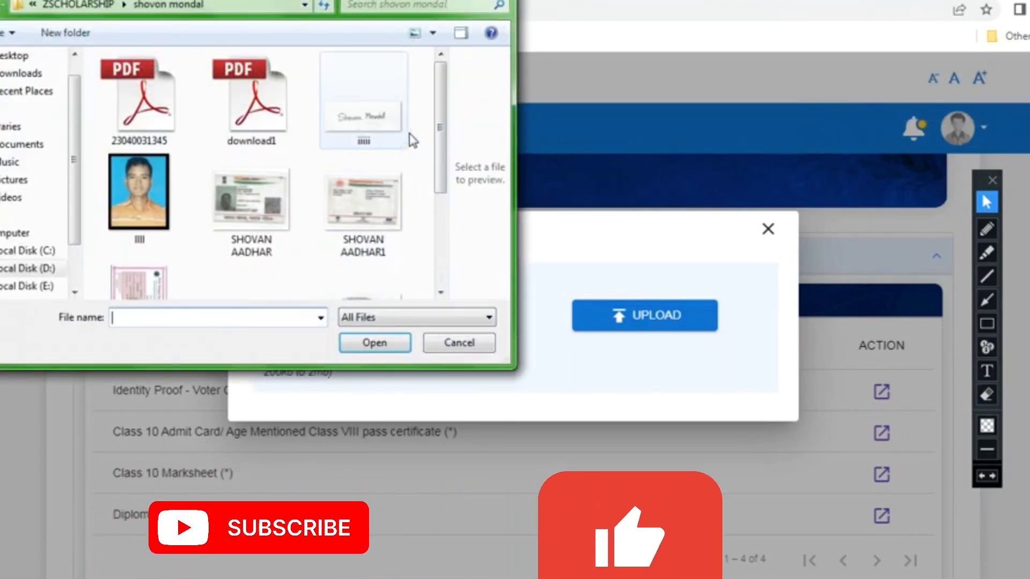